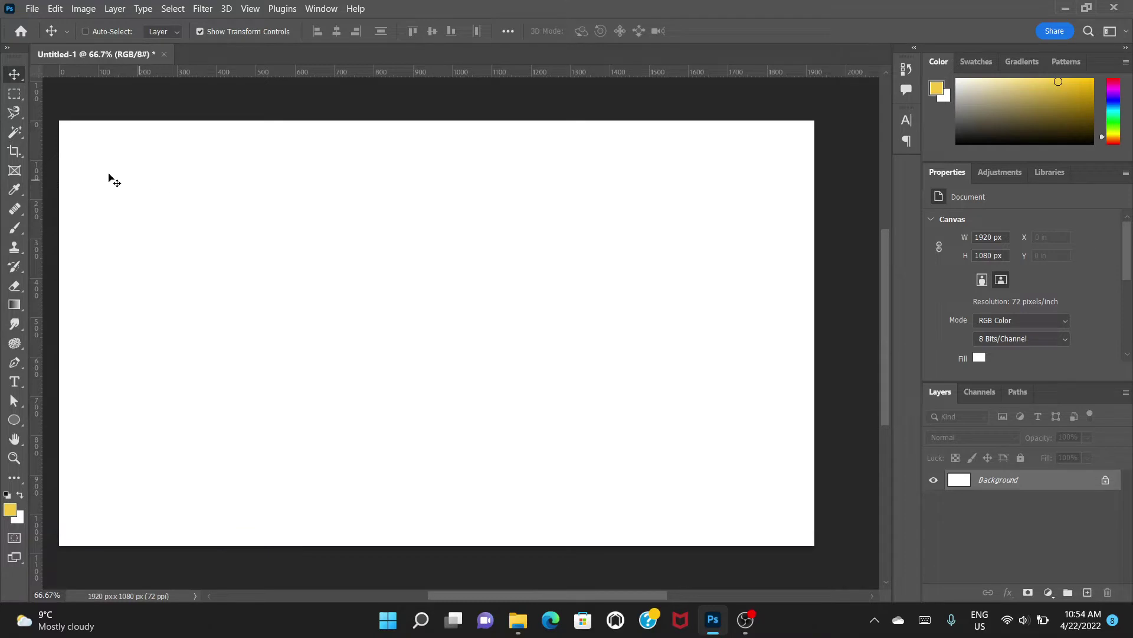
Crop the canvas to a 1:1 square at its full height, keeping the crop centred
{"action": "left_click", "coordinate": [13, 152]}
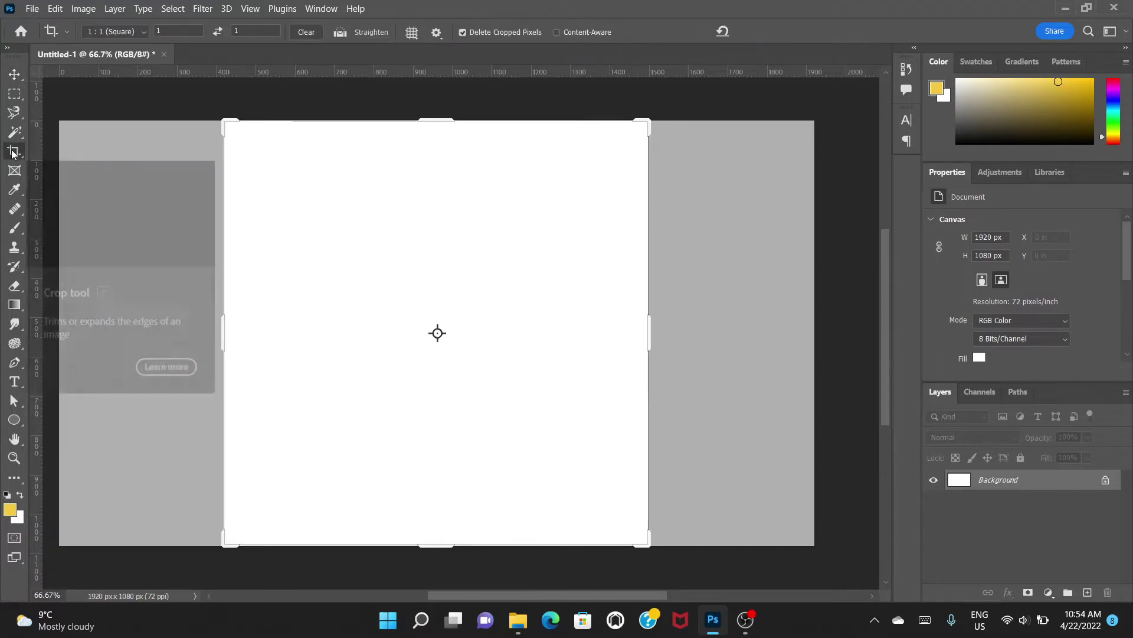
{"action": "left_click", "coordinate": [142, 34]}
{"action": "left_click", "coordinate": [135, 88]}
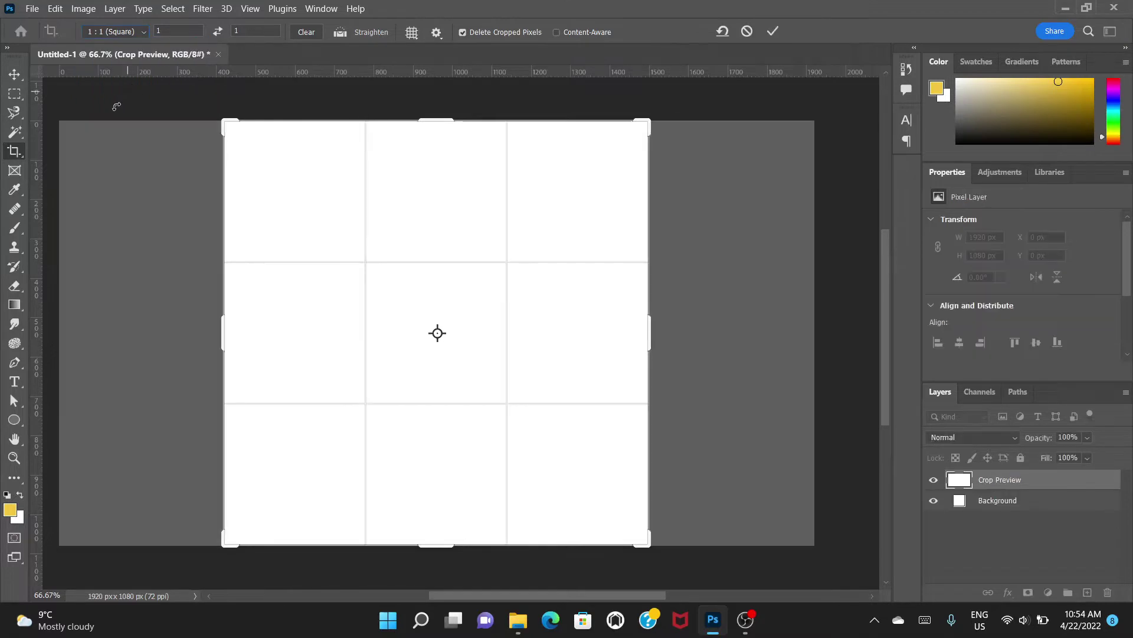
{"action": "key", "text": "Return"}
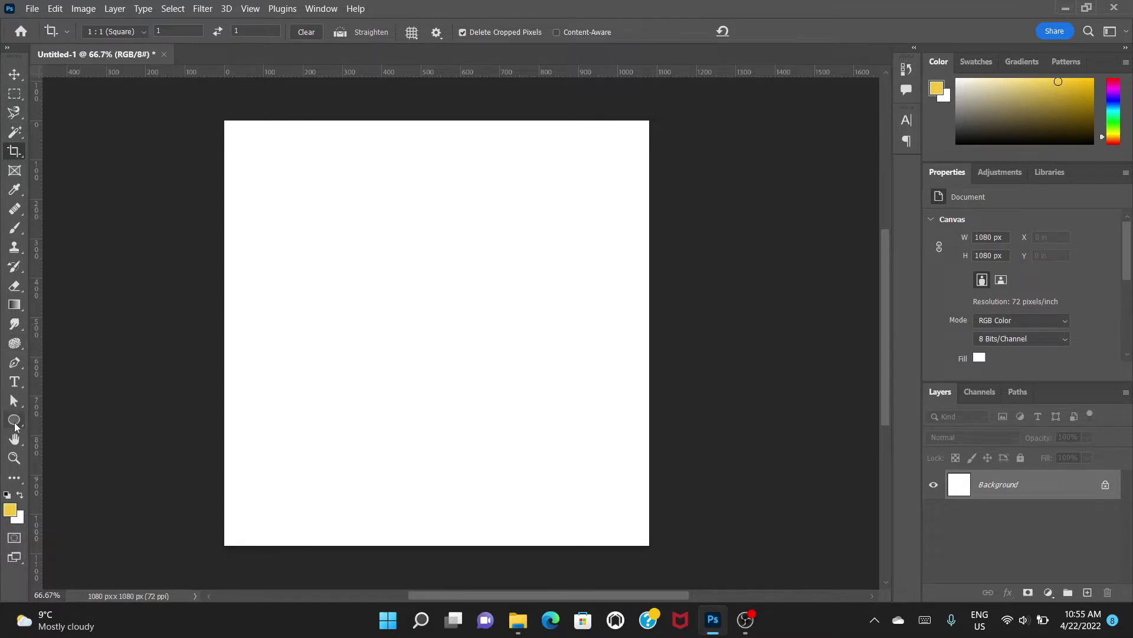
Draw a yellow-filled circle about 589 px in diameter near the middle of the canvas with the Ellipse tool
{"action": "left_click_drag", "start_coordinate": [16, 426], "coordinate": [47, 430]}
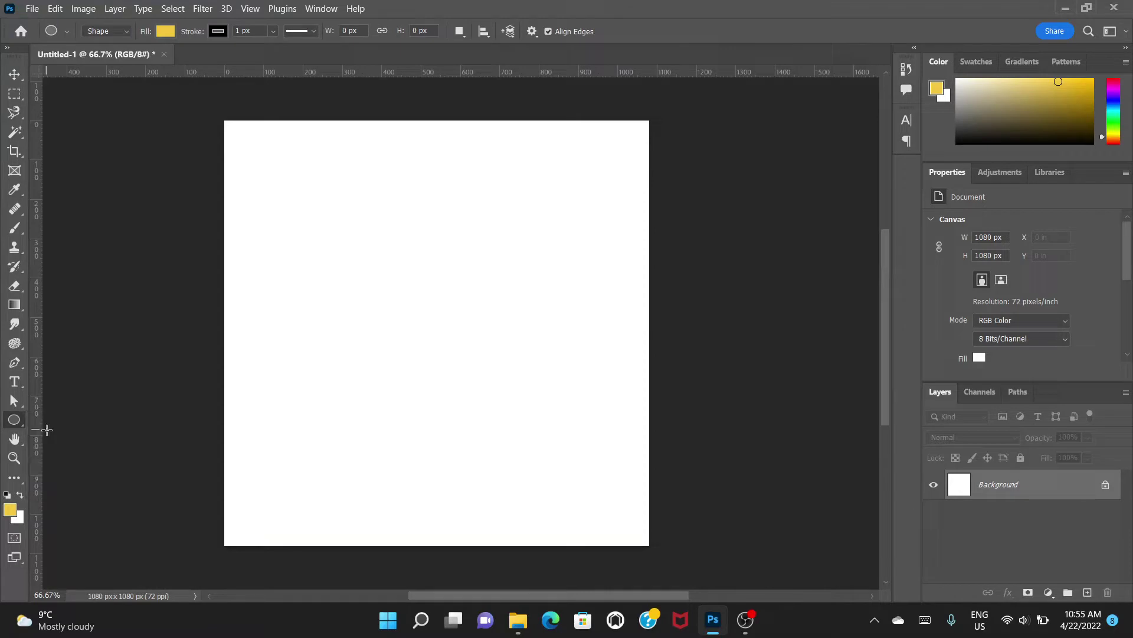
{"action": "left_click_drag", "start_coordinate": [317, 246], "coordinate": [607, 479]}
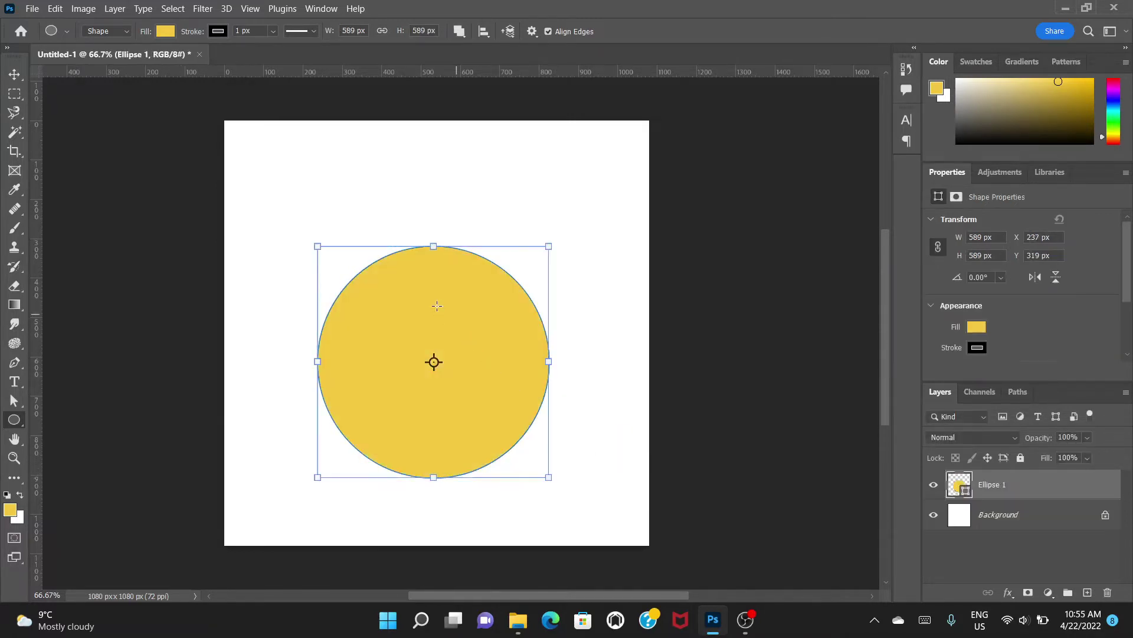
Centre the circle horizontally and vertically on the canvas by aligning it with the Background layer
{"action": "left_click", "coordinate": [24, 76]}
{"action": "mouse_move", "coordinate": [467, 348]}
{"action": "left_mouse_down"}
{"action": "mouse_move", "coordinate": [462, 277]}
{"action": "mouse_move", "coordinate": [464, 351]}
{"action": "left_mouse_up"}
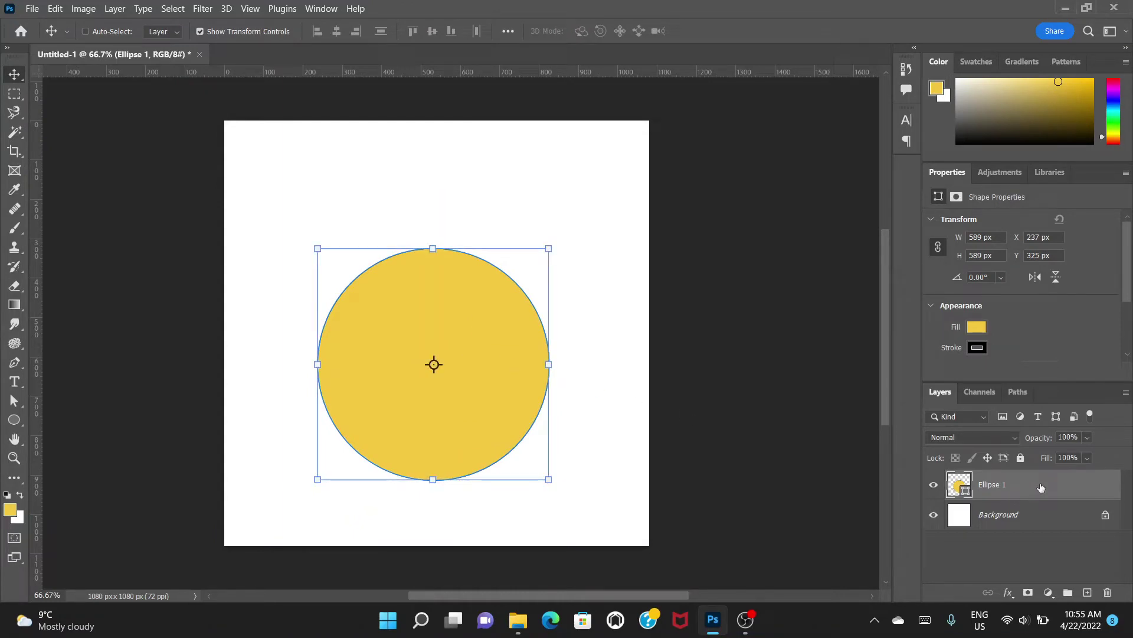
{"action": "left_click", "coordinate": [1050, 519], "text": "shift"}
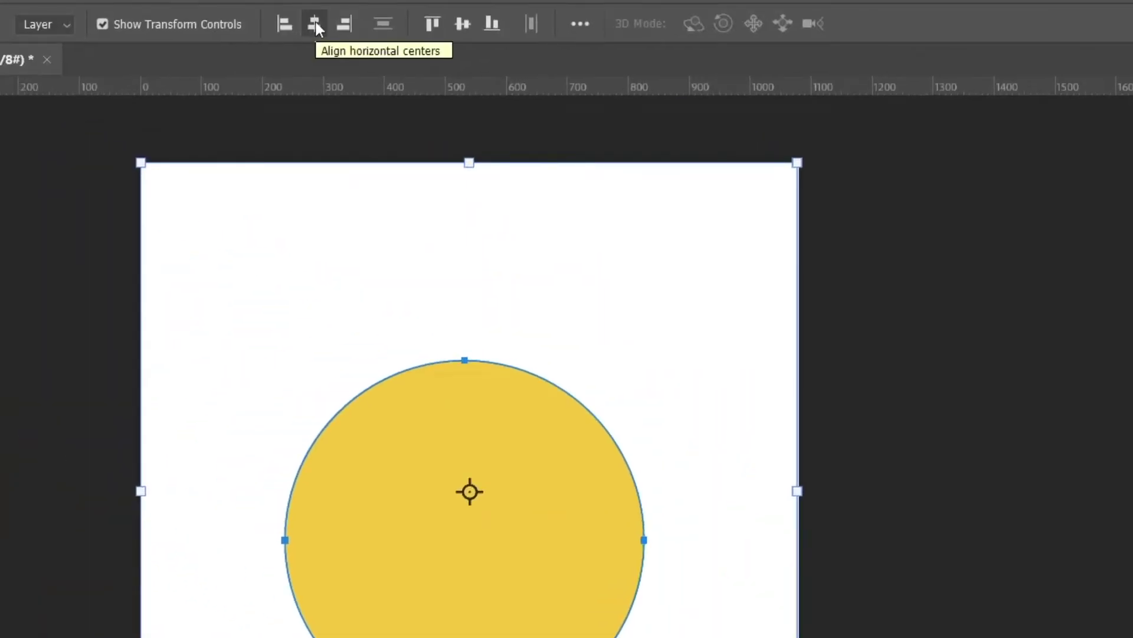
{"action": "left_click", "coordinate": [314, 24]}
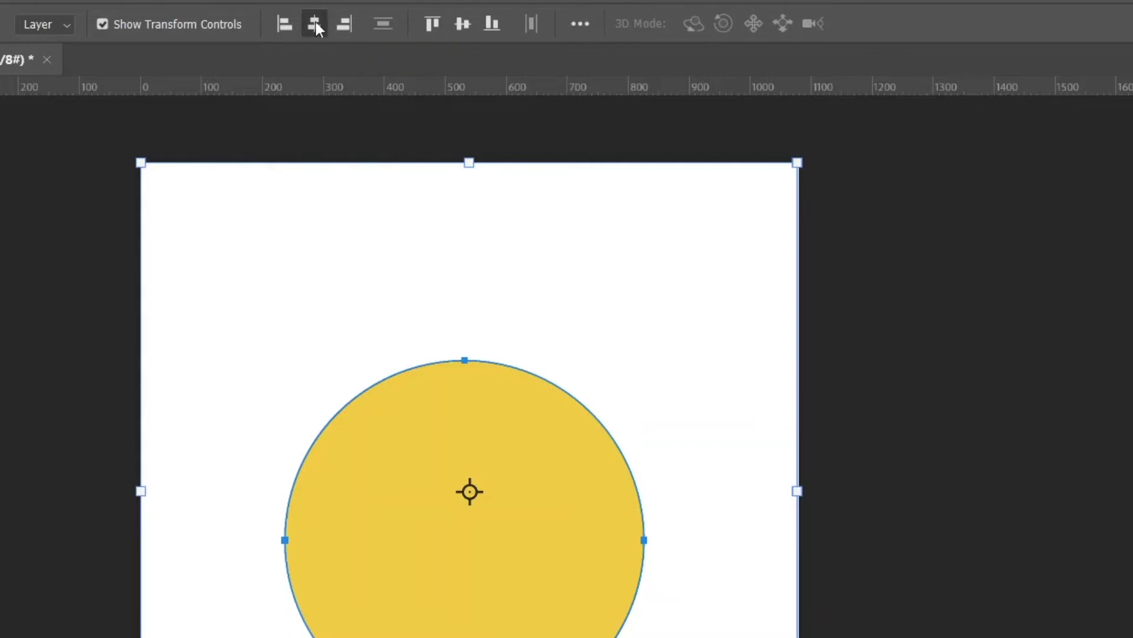
{"action": "left_click", "coordinate": [463, 26]}
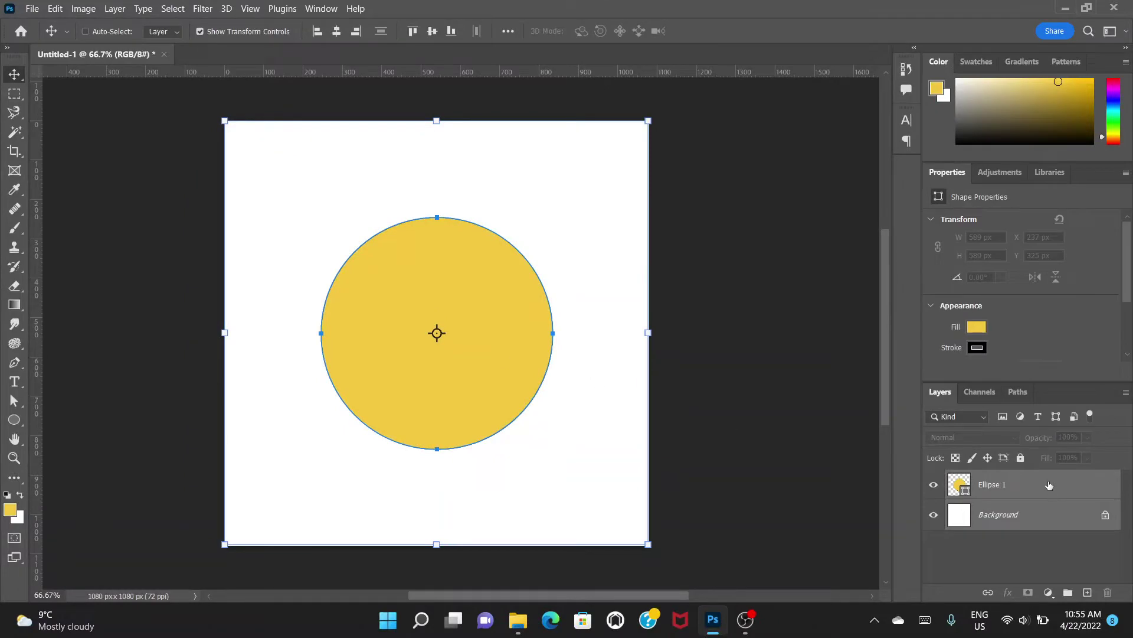
{"action": "left_click", "coordinate": [1049, 484]}
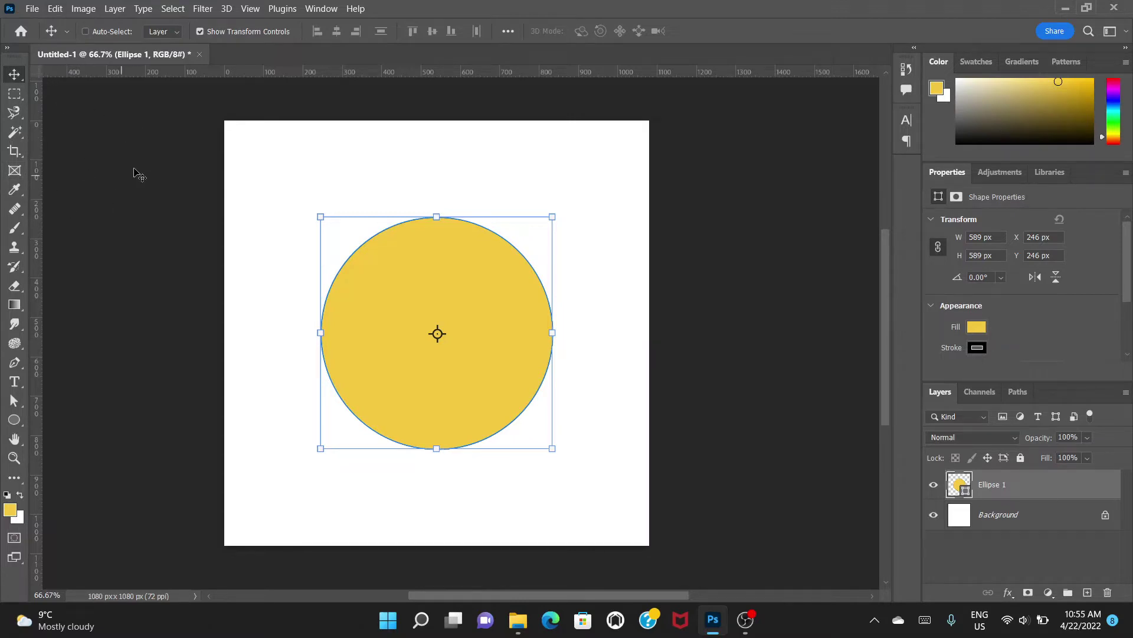
With the rulers shown, place one horizontal and one vertical guide through the centre of the circle
{"action": "key", "text": "ctrl+r"}
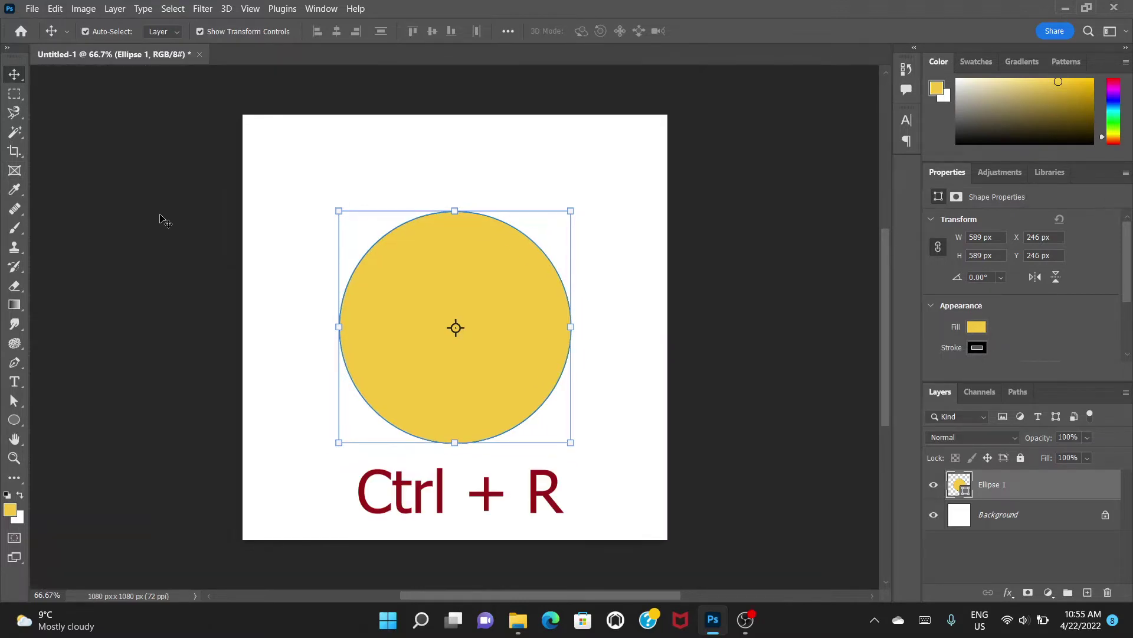
{"action": "key", "text": "ctrl+r"}
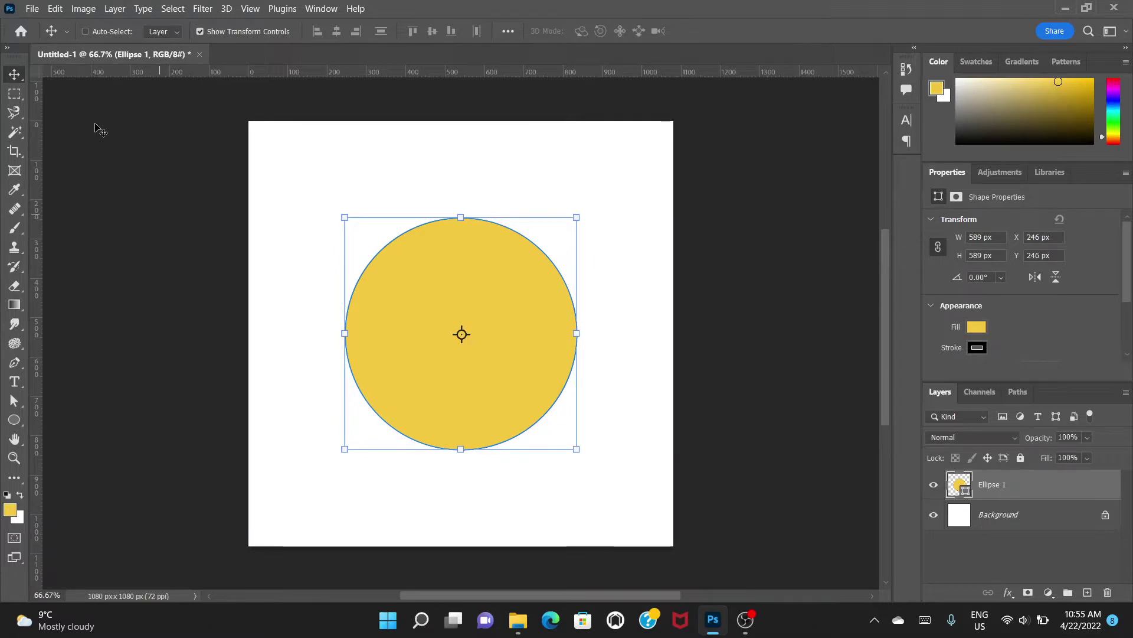
{"action": "left_click_drag", "start_coordinate": [451, 70], "coordinate": [499, 331]}
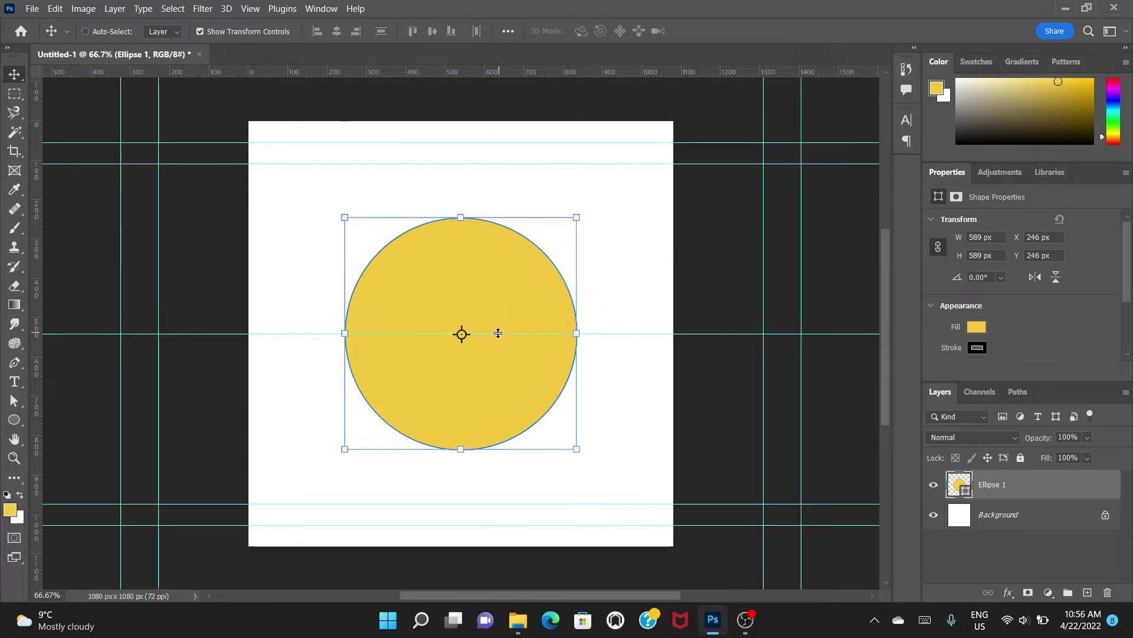
{"action": "left_click_drag", "start_coordinate": [32, 264], "coordinate": [466, 303]}
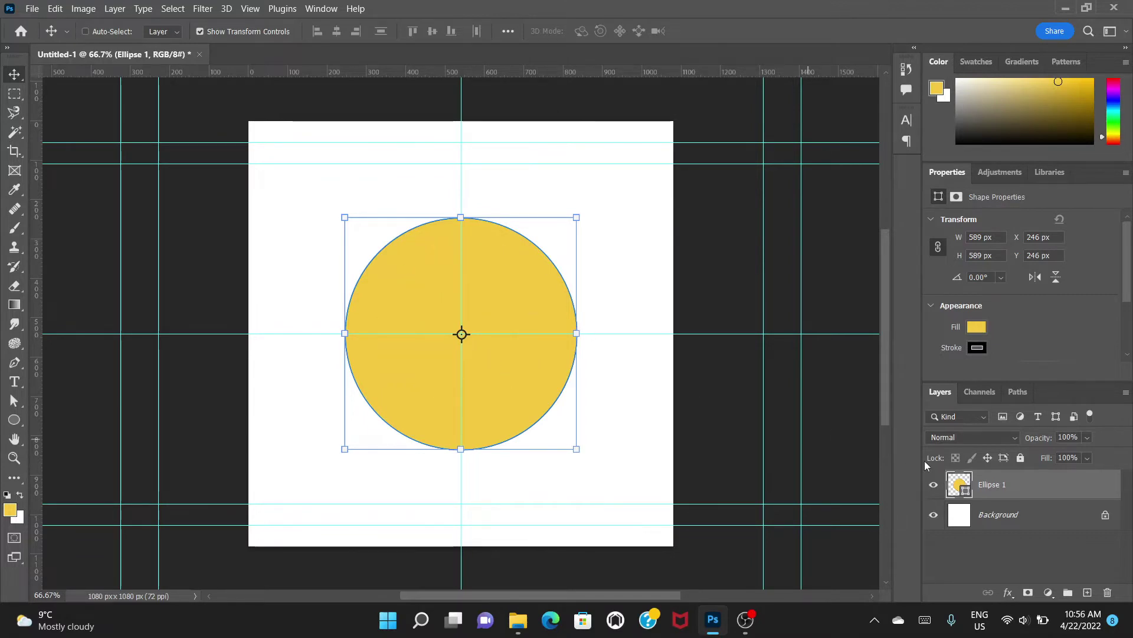
Reset the colours to the default black and white and fill the Background layer with black
{"action": "left_click", "coordinate": [1018, 513]}
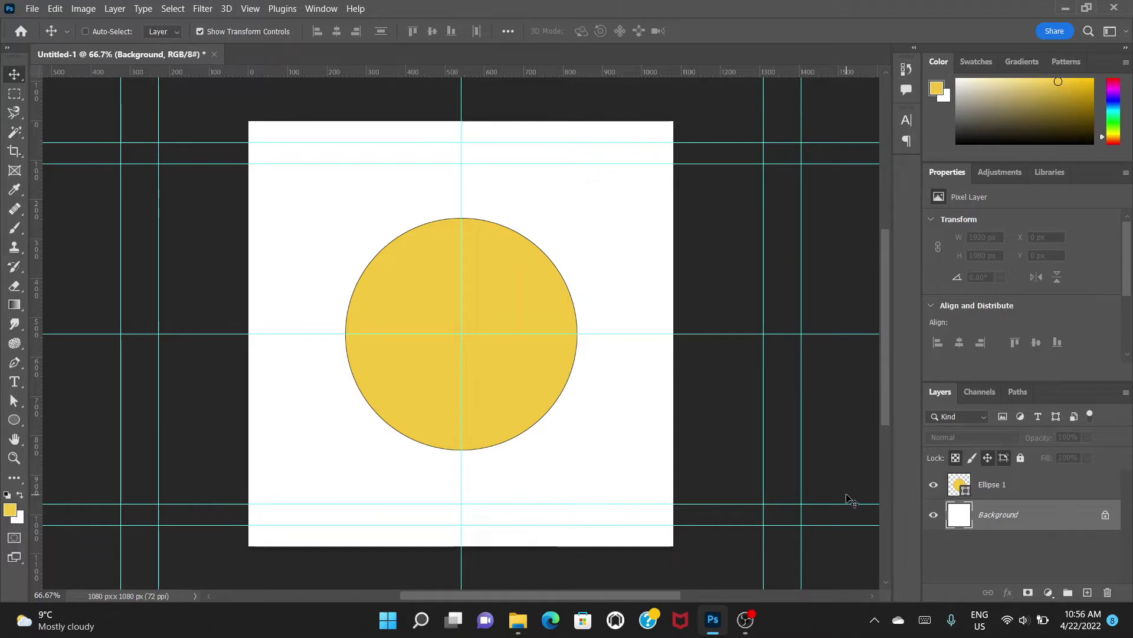
{"action": "key", "text": "d"}
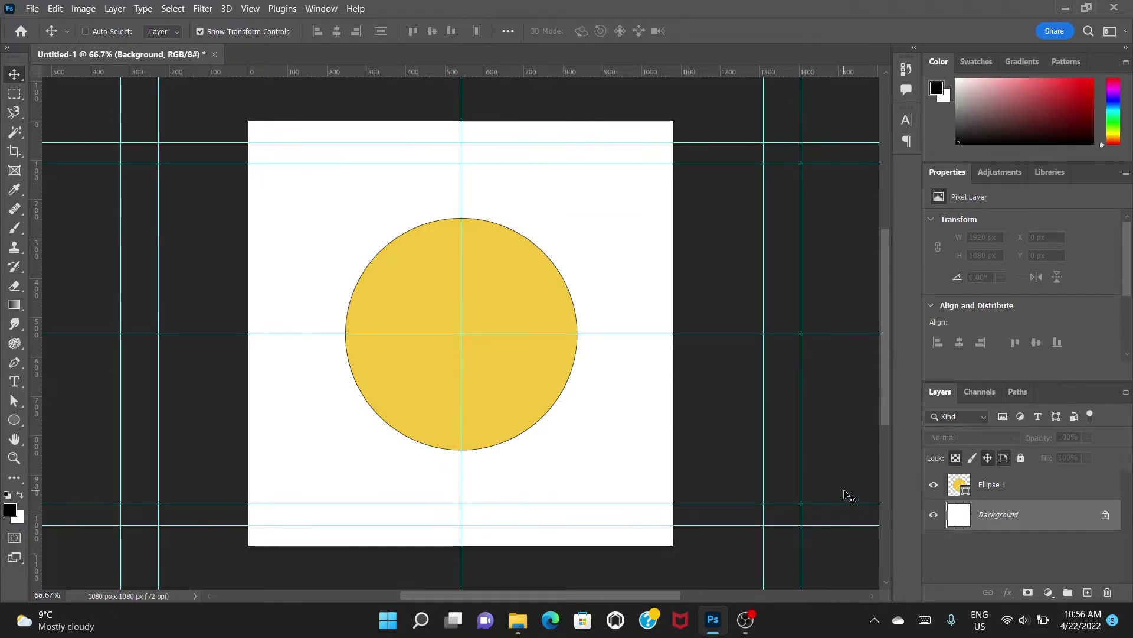
{"action": "key", "text": "alt+BackSpace"}
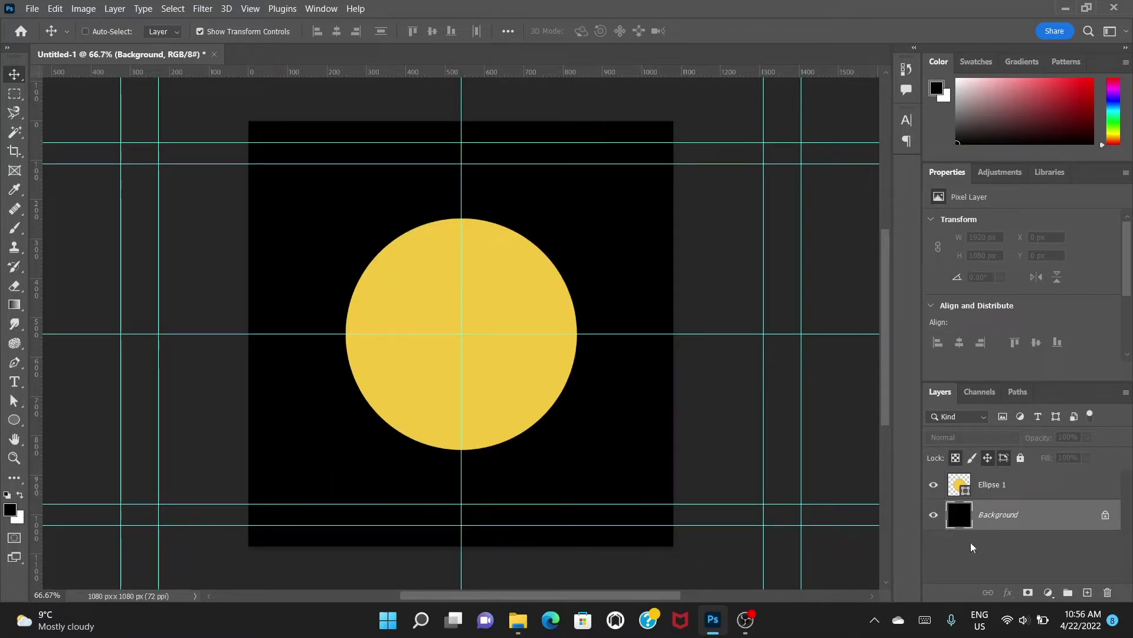
Select the circle layer and review the Ellipse tool's drawing mode and fill colour options
{"action": "left_click", "coordinate": [1026, 489]}
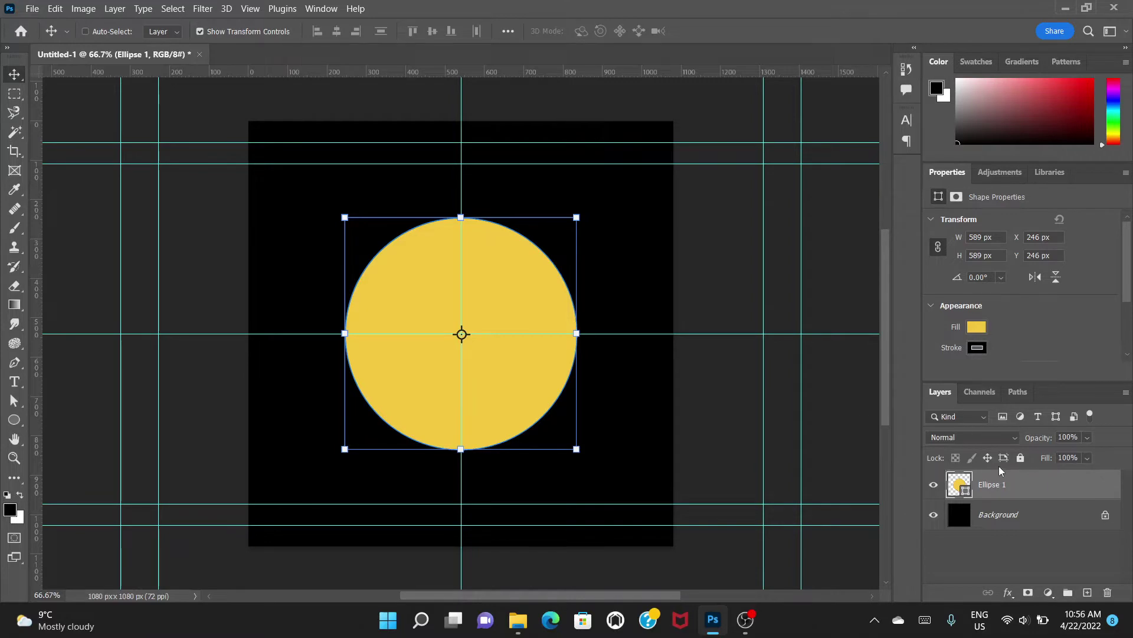
{"action": "left_click", "coordinate": [15, 419]}
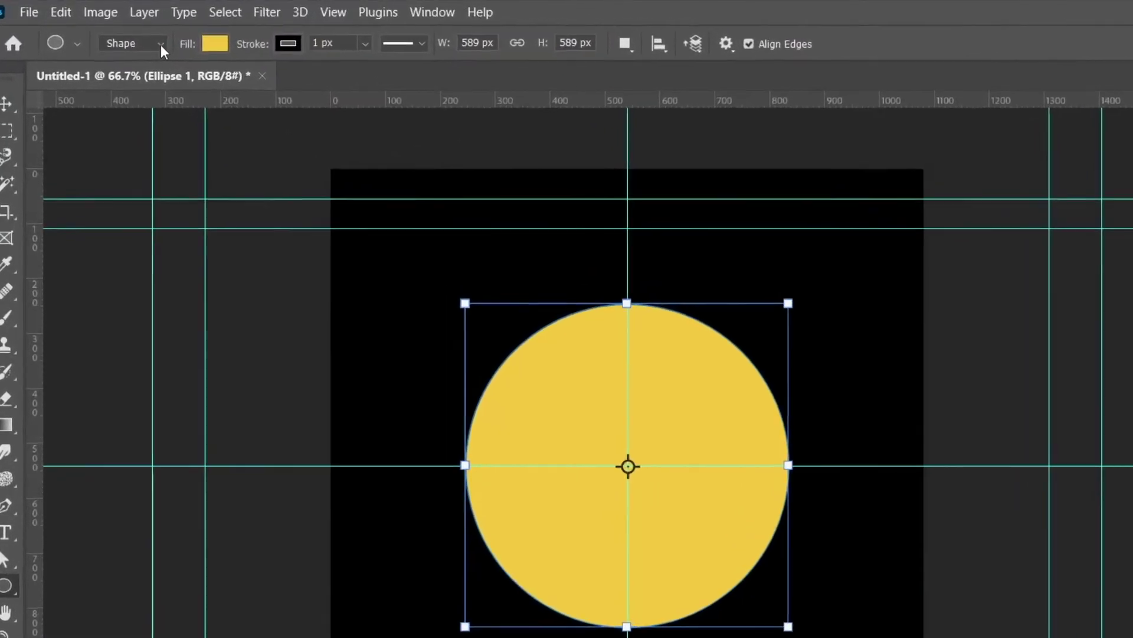
{"action": "left_click", "coordinate": [161, 45]}
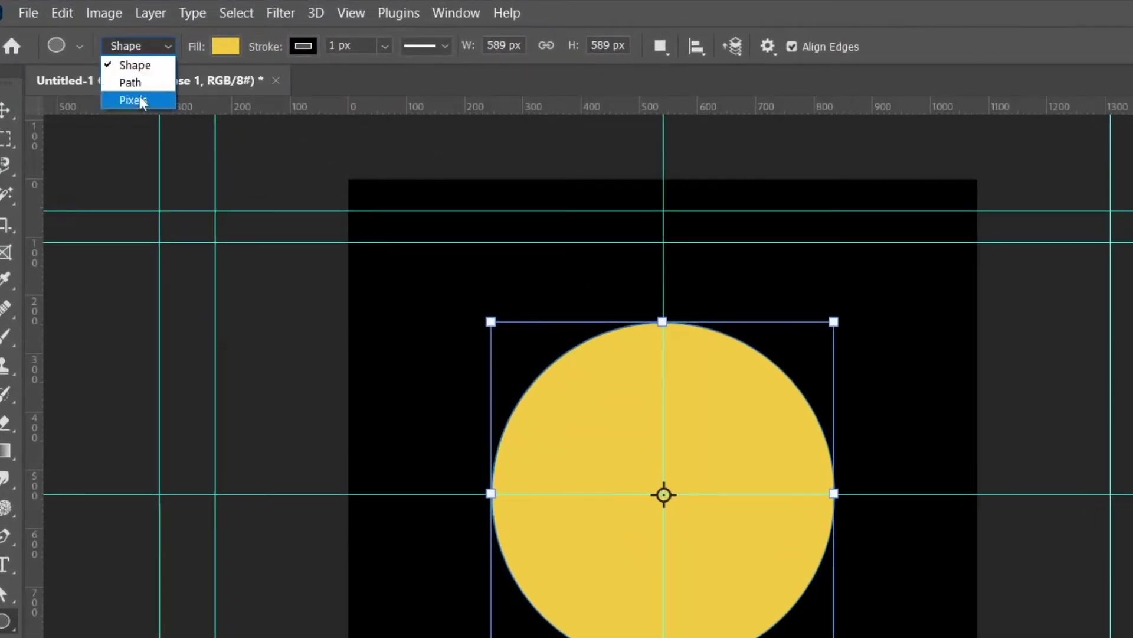
{"action": "left_click", "coordinate": [165, 45]}
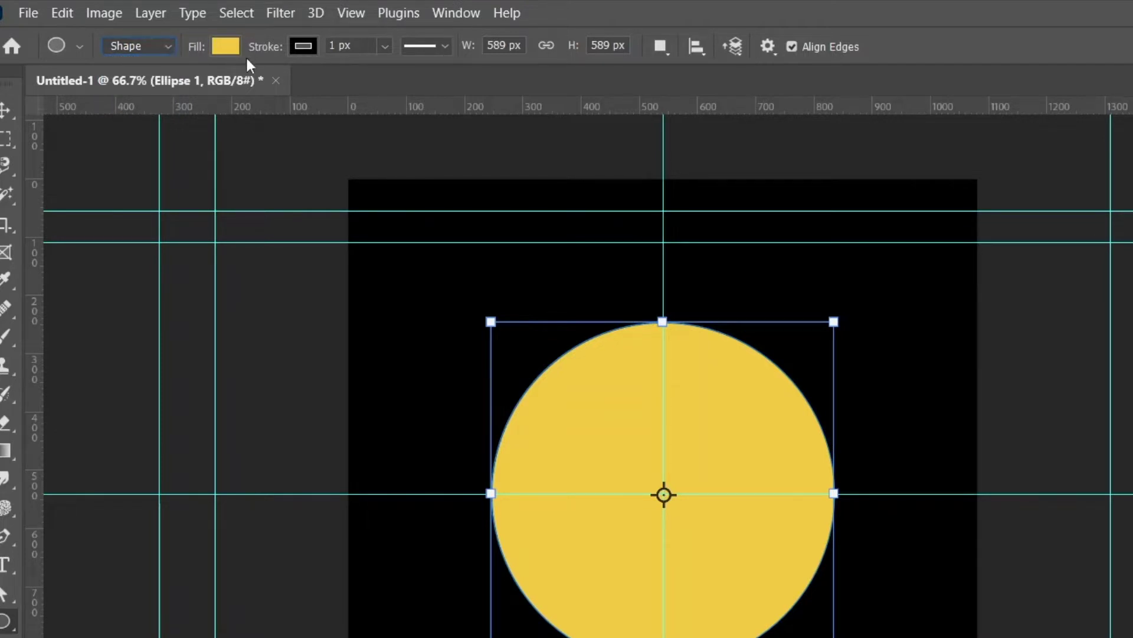
{"action": "left_click", "coordinate": [226, 45]}
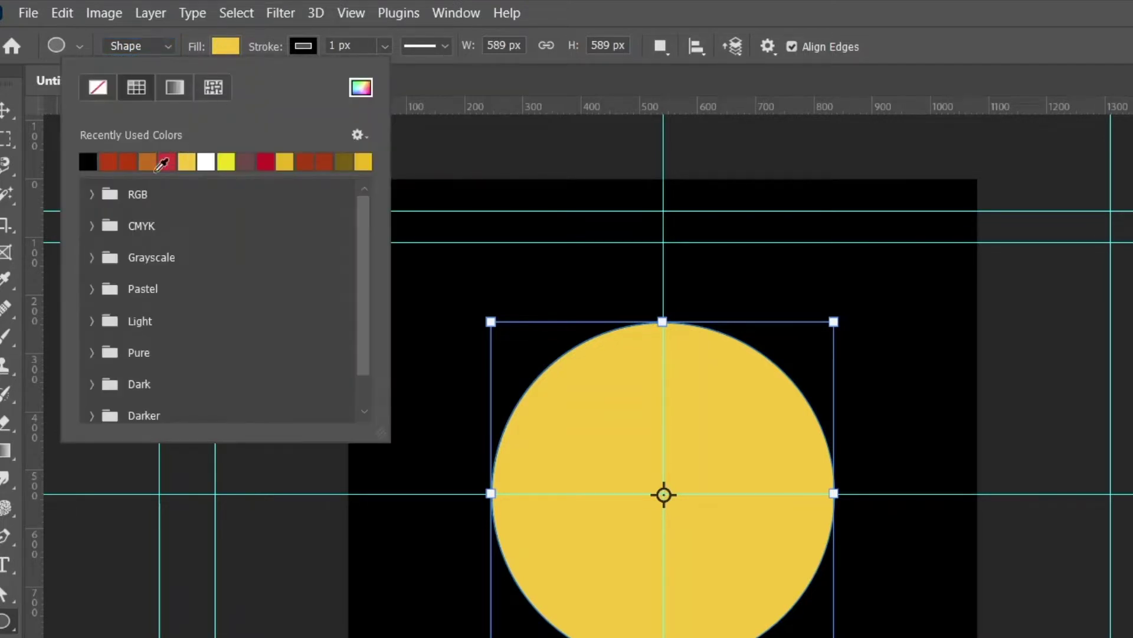
{"action": "left_click", "coordinate": [231, 45]}
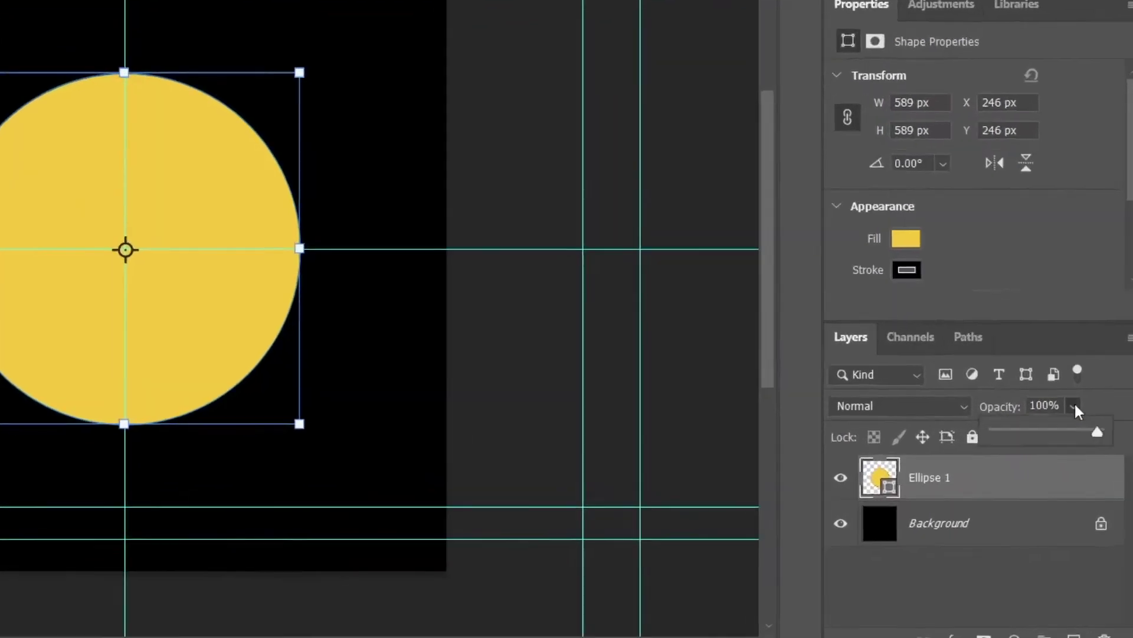
Lower the opacity of the circle layer to 29%
{"action": "left_click", "coordinate": [1087, 436]}
{"action": "left_click", "coordinate": [1068, 451]}
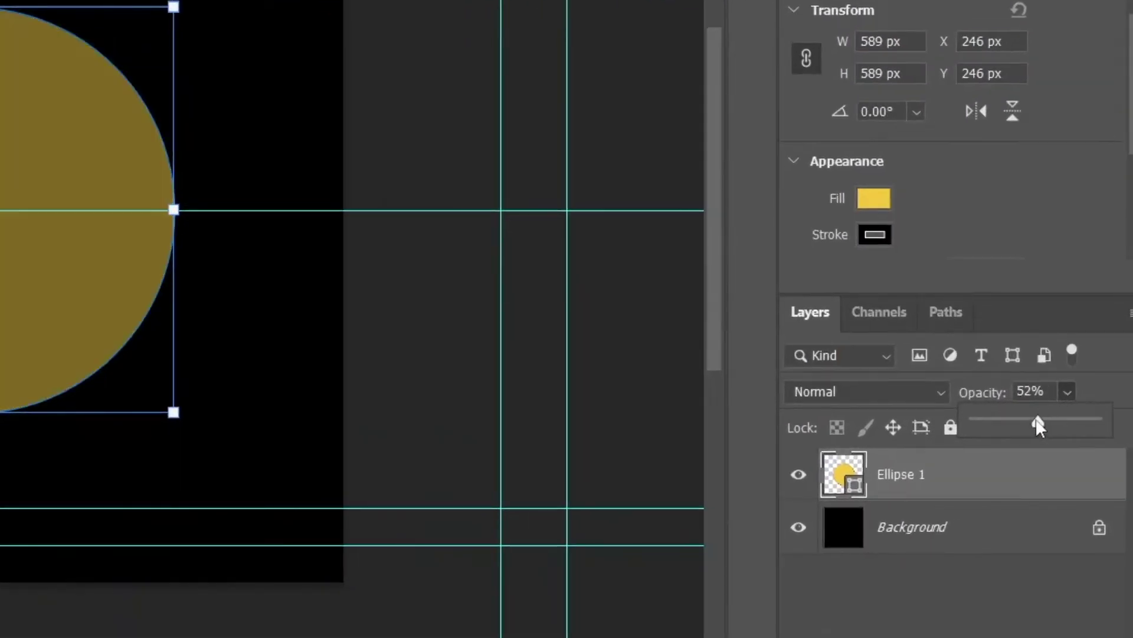
{"action": "left_click_drag", "start_coordinate": [1026, 416], "coordinate": [1010, 418]}
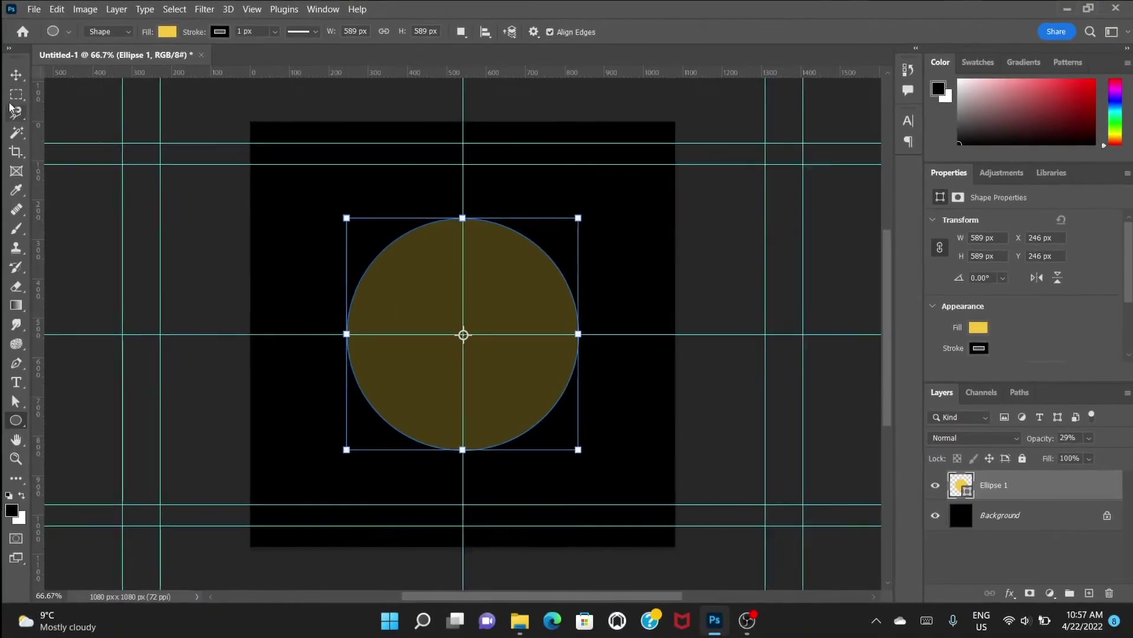
Create a new layer named "particles" above the circle layer
{"action": "key", "text": "m"}
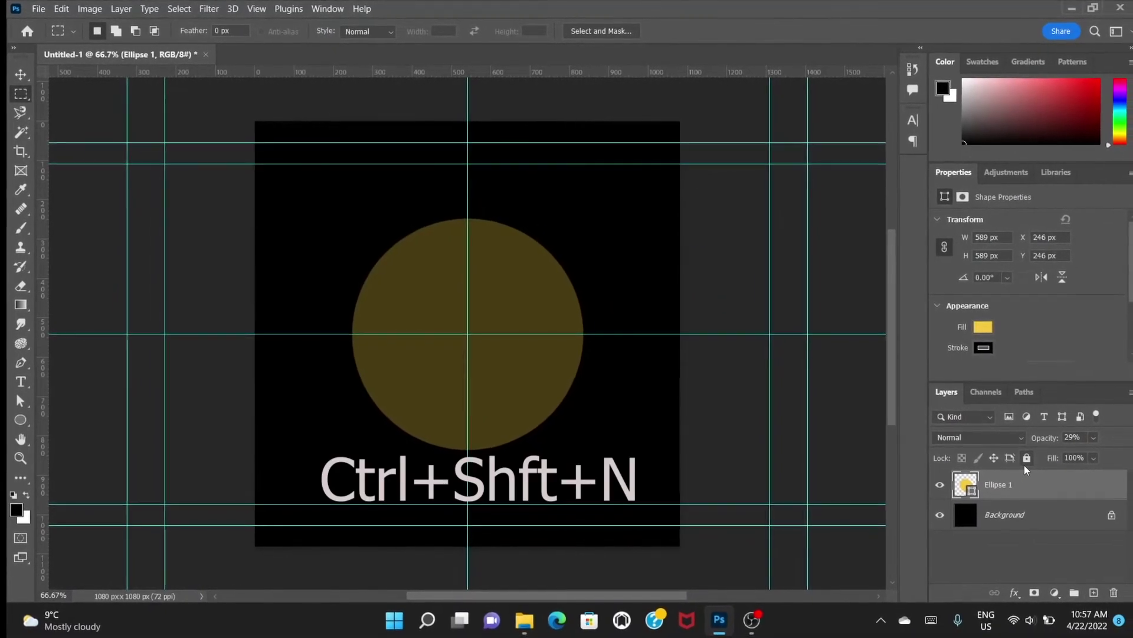
{"action": "key", "text": "ctrl+shift+n"}
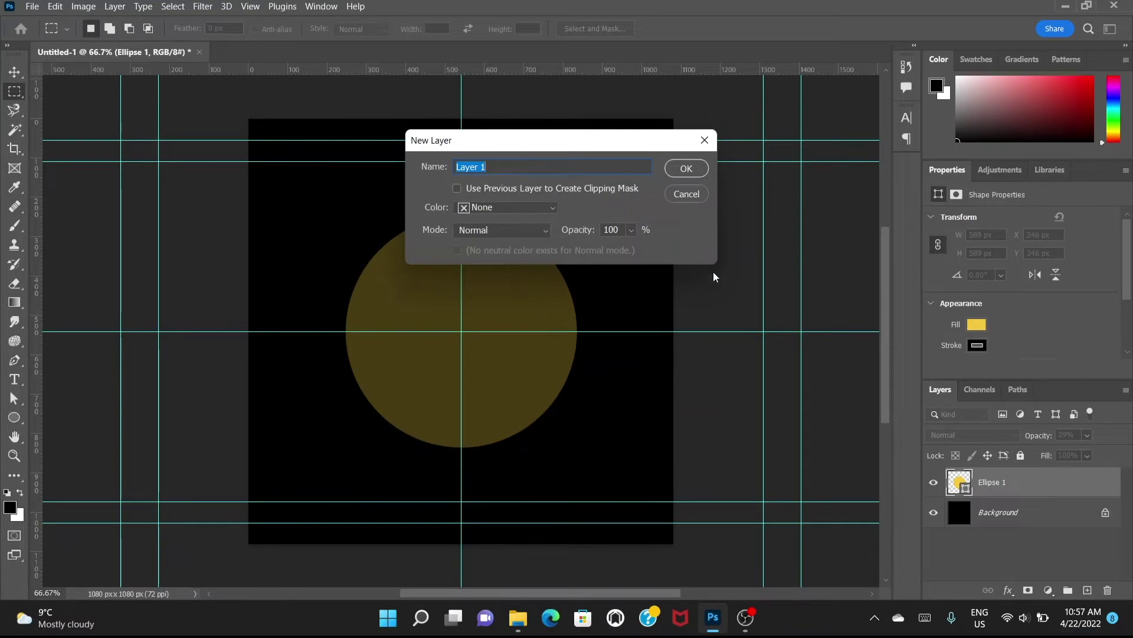
{"action": "left_click_drag", "start_coordinate": [490, 169], "coordinate": [450, 170]}
{"action": "type", "text": "particles"}
{"action": "key", "text": "Return"}
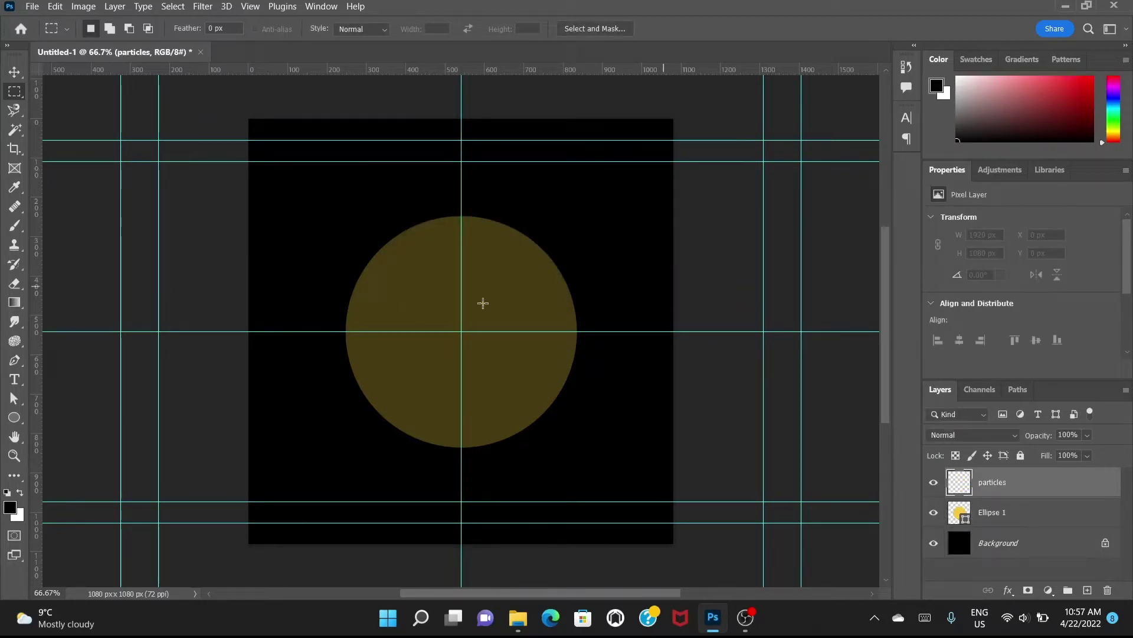
Activate the Brush tool and open its size and hardness settings over the circle's upper-left edge
{"action": "left_click_drag", "start_coordinate": [18, 232], "coordinate": [41, 230]}
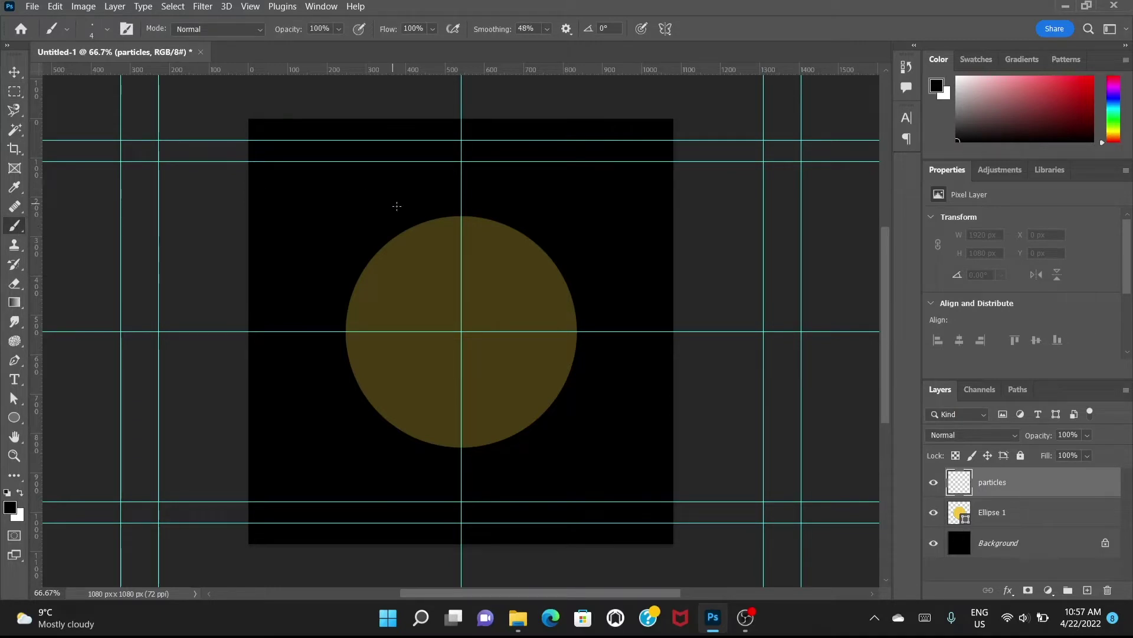
{"action": "key", "text": "ctrl+plus"}
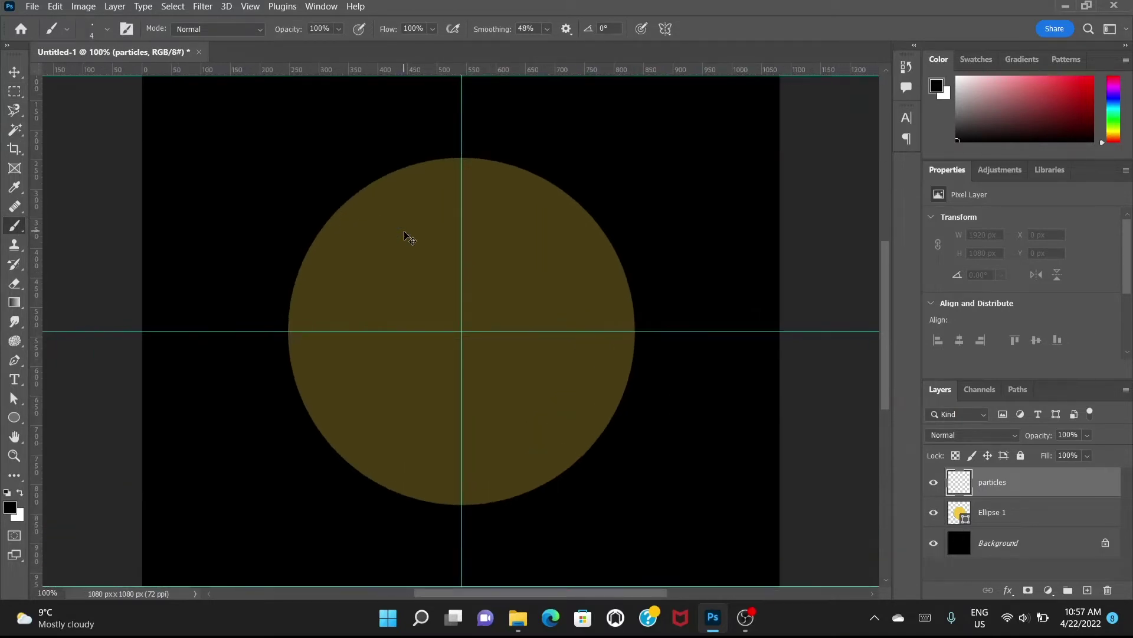
{"action": "key", "text": "ctrl+plus"}
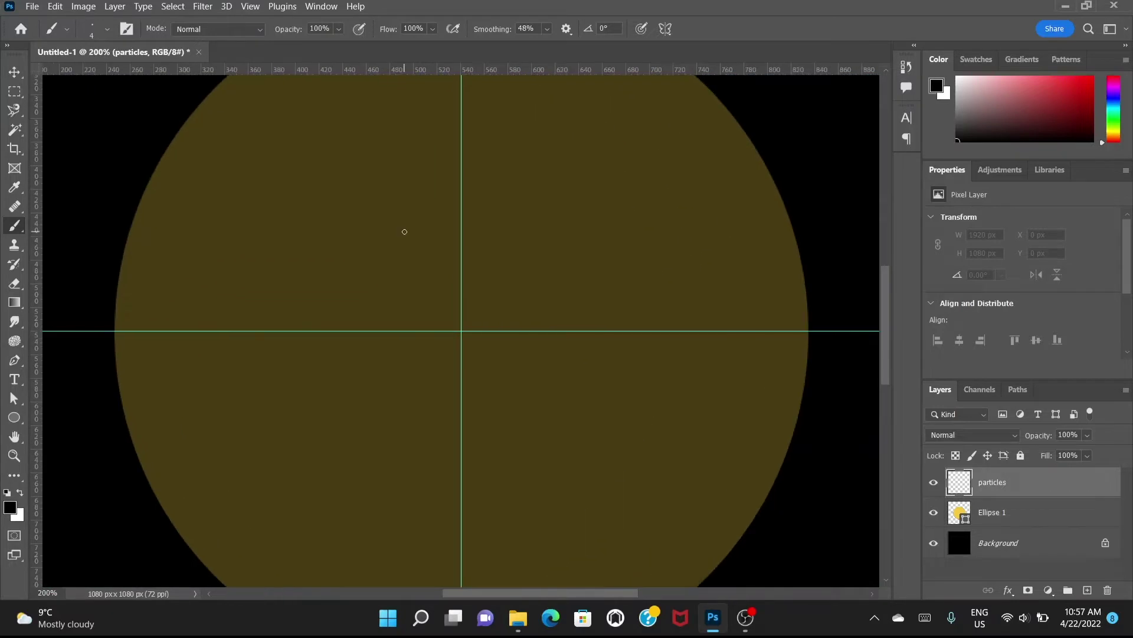
{"action": "left_click_drag", "start_coordinate": [416, 385], "coordinate": [435, 416]}
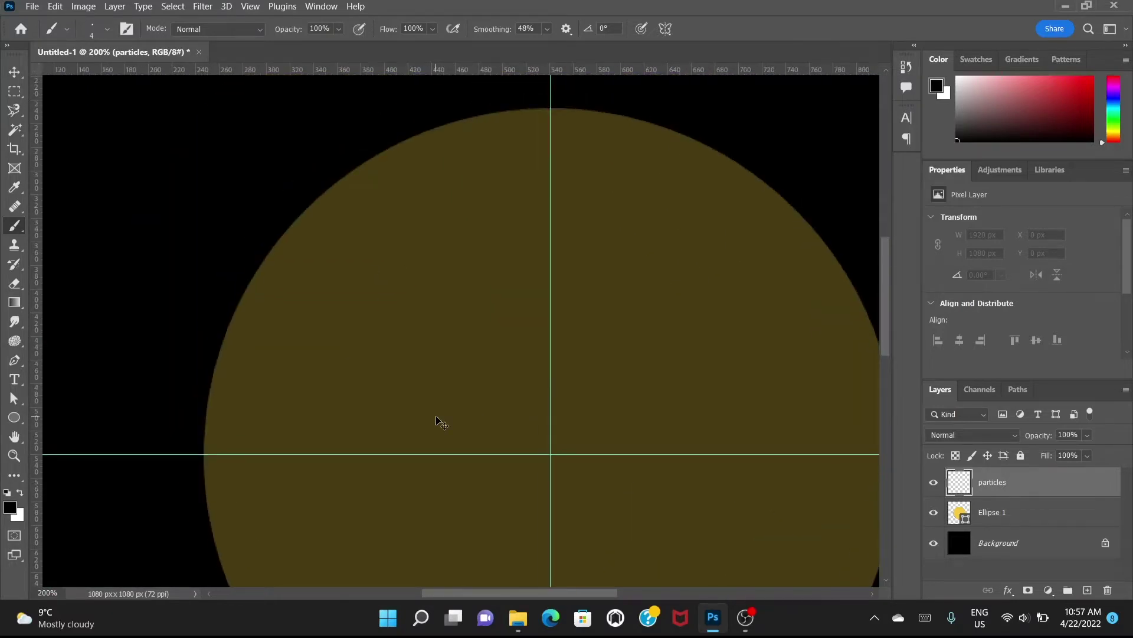
{"action": "key", "text": "ctrl+minus"}
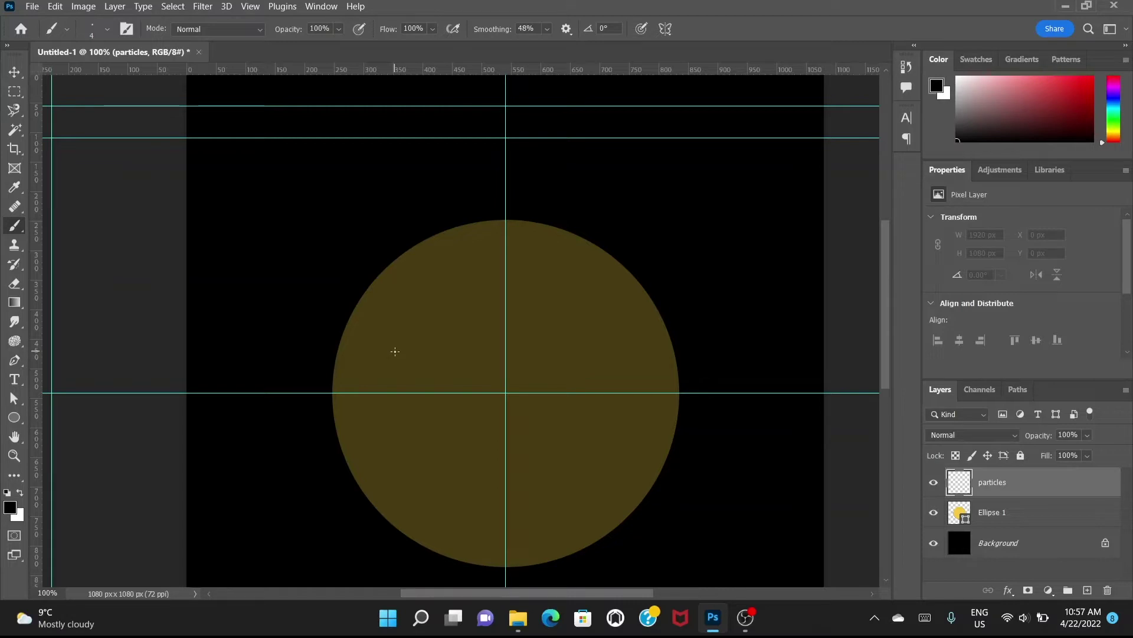
{"action": "key", "text": "ctrl+equal"}
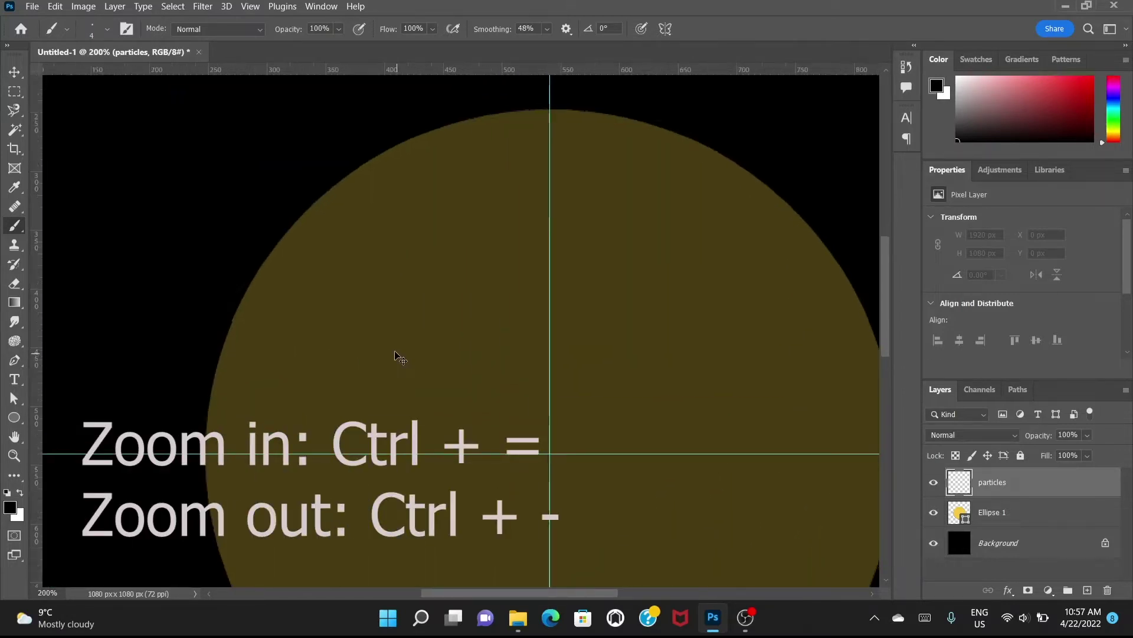
{"action": "key", "text": "ctrl+minus"}
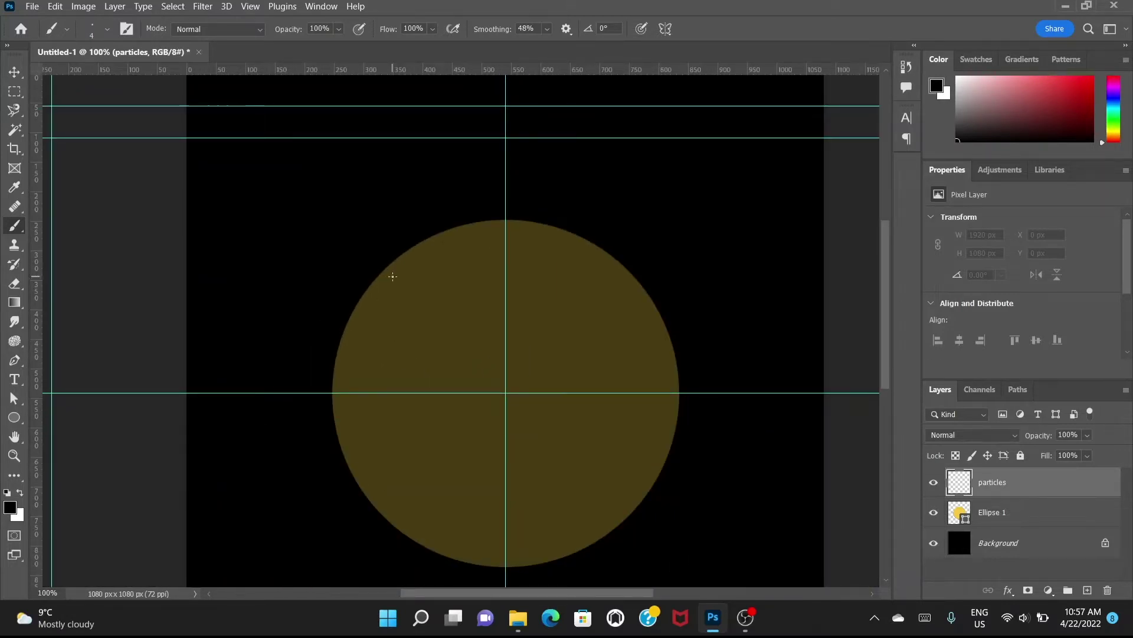
{"action": "key", "text": "ctrl+equal"}
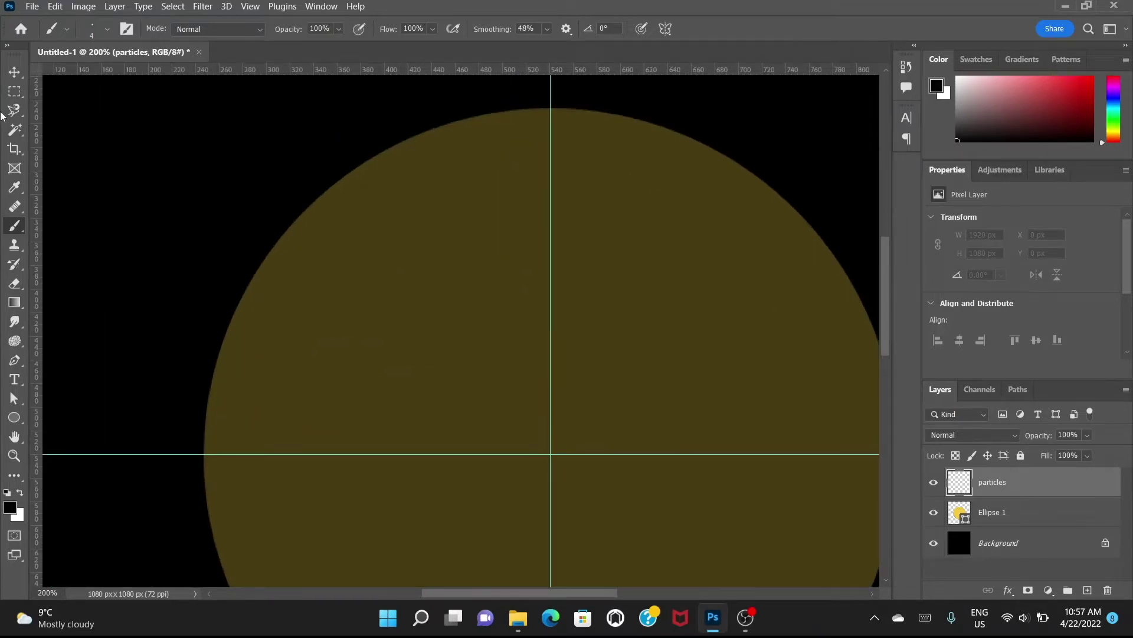
{"action": "scroll", "coordinate": [271, 237], "scroll_direction": "up", "scroll_amount": 2}
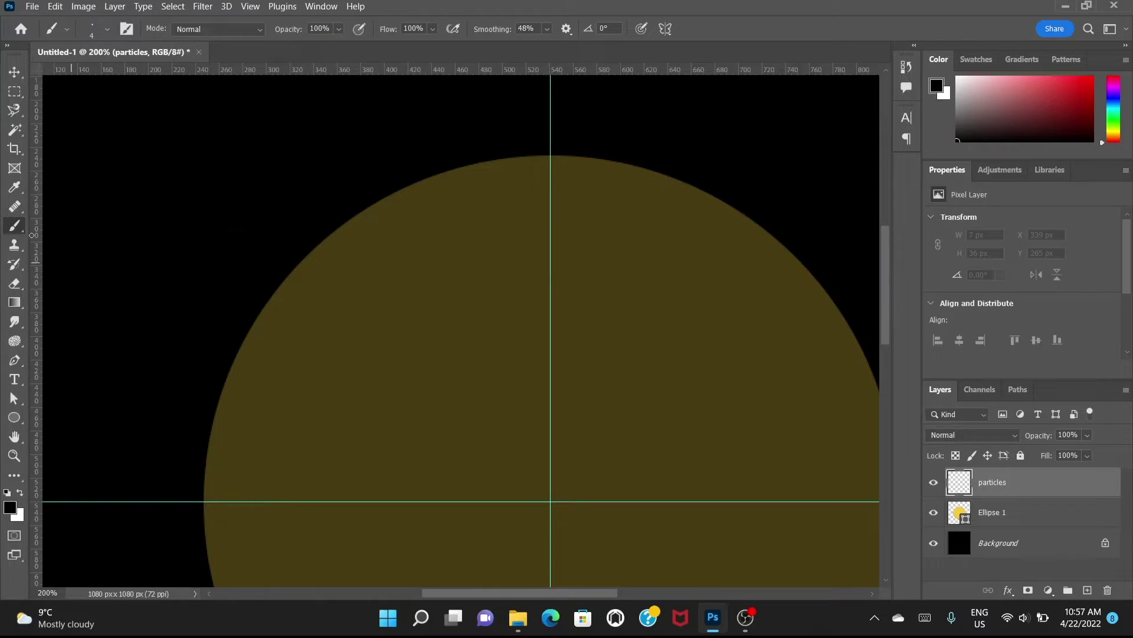
{"action": "right_click", "coordinate": [380, 197]}
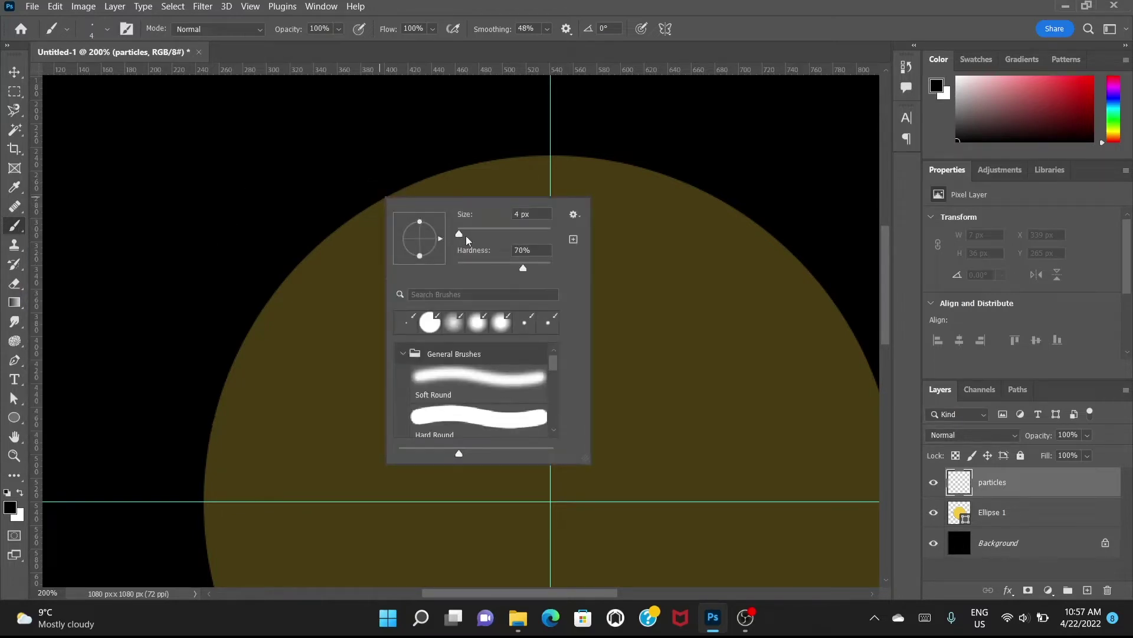
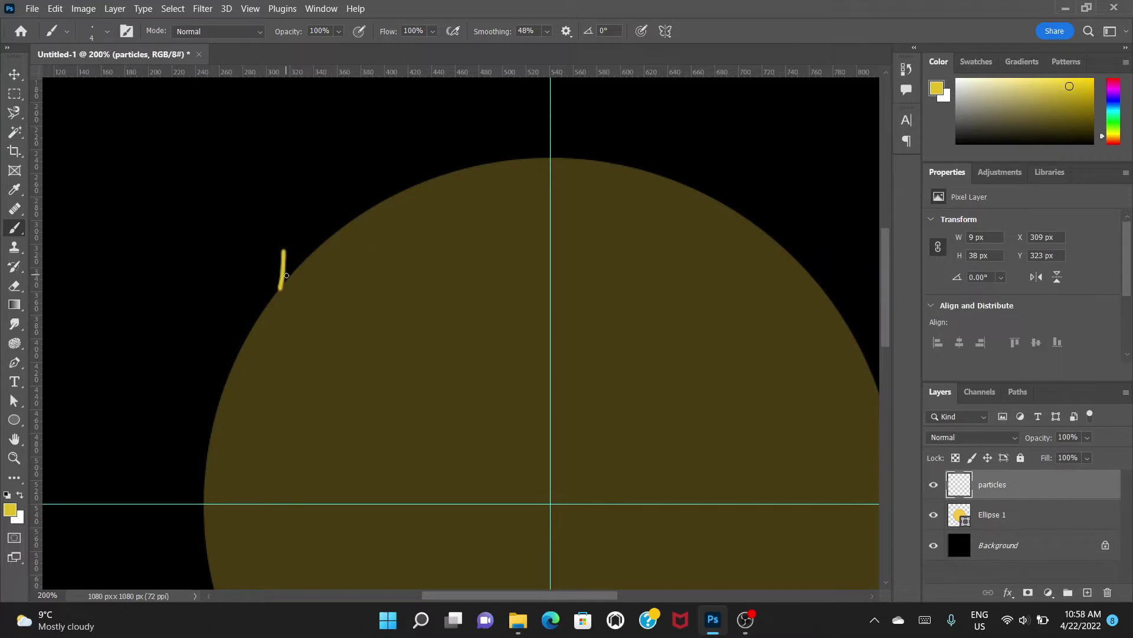
Undo the test stroke and paint a cluster of yellow 4 px strokes radiating outward from the circle's upper-left edge
{"action": "key", "text": "ctrl+z"}
{"action": "mouse_move", "coordinate": [286, 287]}
{"action": "left_mouse_down"}
{"action": "mouse_move", "coordinate": [287, 260]}
{"action": "mouse_move", "coordinate": [330, 204]}
{"action": "left_mouse_up"}
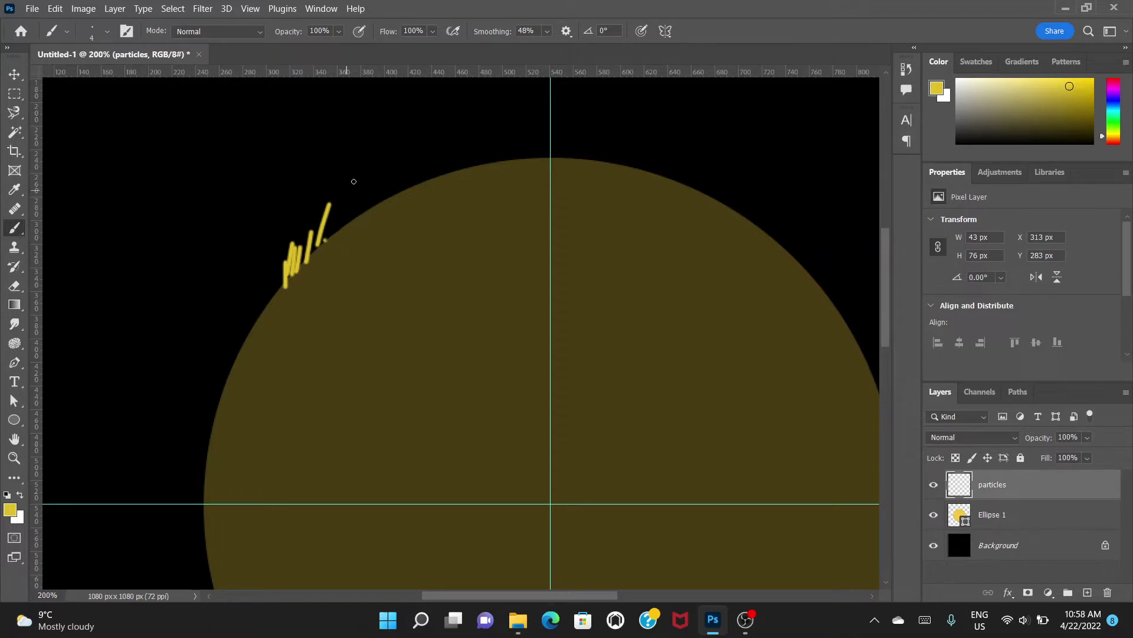
{"action": "left_click", "coordinate": [353, 162], "text": "shift"}
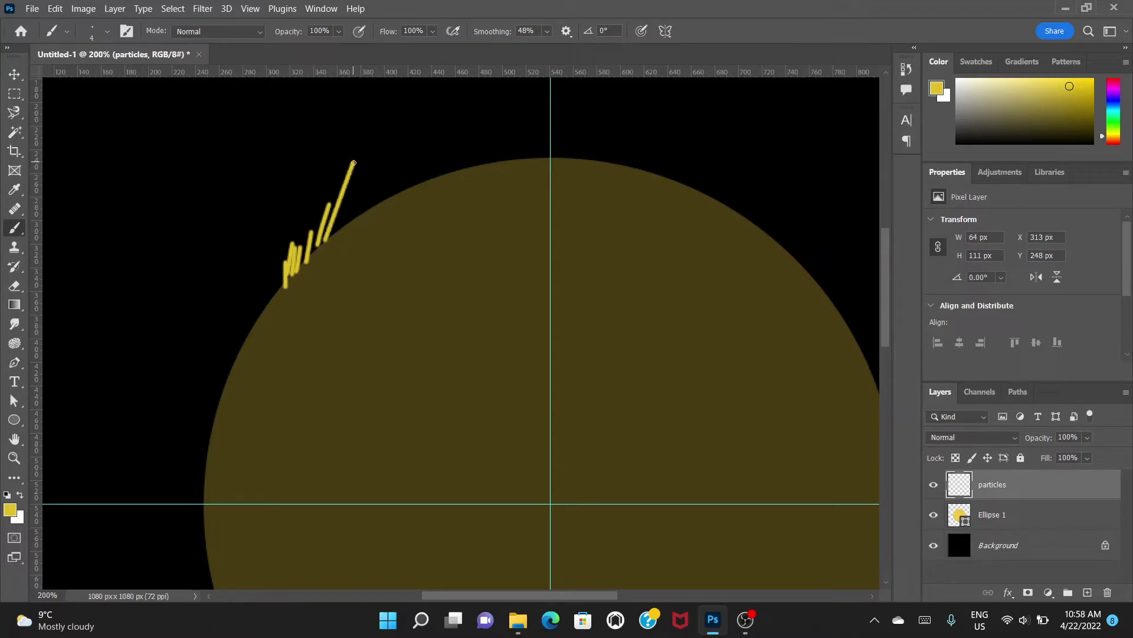
{"action": "mouse_move", "coordinate": [317, 198]}
{"action": "left_mouse_down"}
{"action": "mouse_move", "coordinate": [303, 250]}
{"action": "mouse_move", "coordinate": [309, 209]}
{"action": "left_mouse_up"}
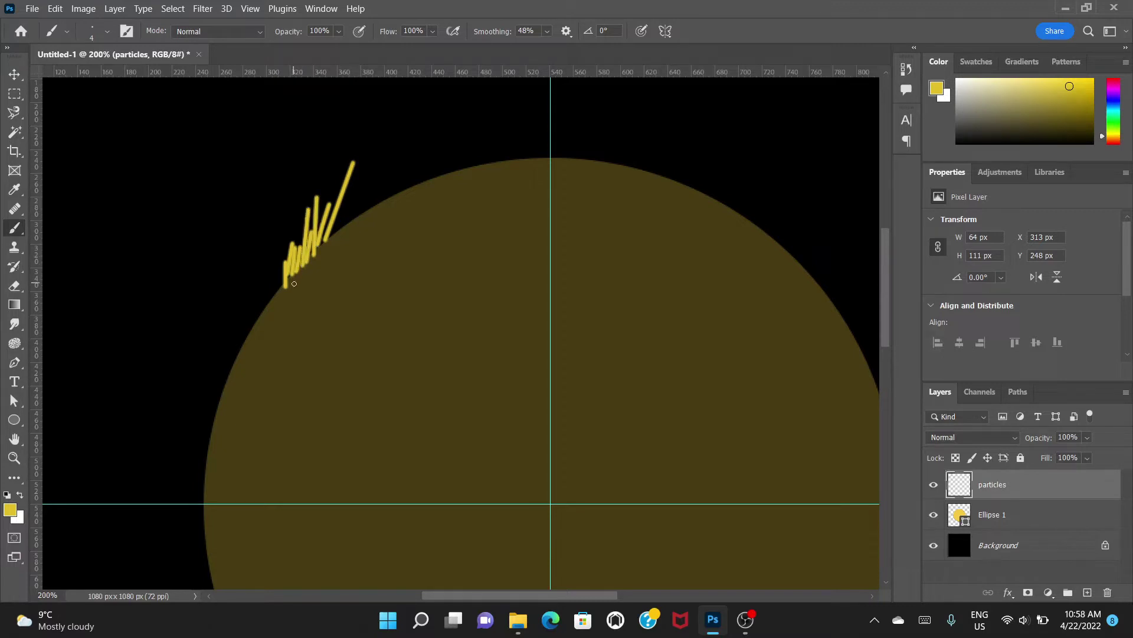
{"action": "left_click_drag", "start_coordinate": [271, 306], "coordinate": [293, 231]}
{"action": "left_click_drag", "start_coordinate": [258, 238], "coordinate": [258, 317]}
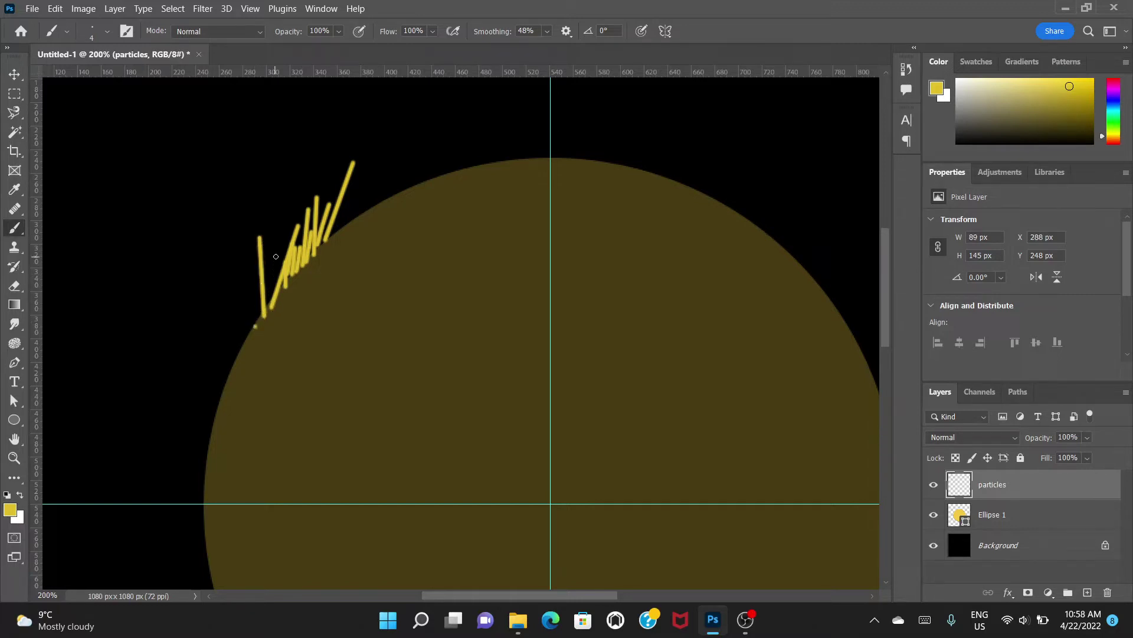
{"action": "left_click_drag", "start_coordinate": [279, 247], "coordinate": [279, 248]}
Reduce the brush size to 2 px and fill the stroke cluster with thinner, longer yellow lines of varied angles
{"action": "key", "text": "bracketleft"}
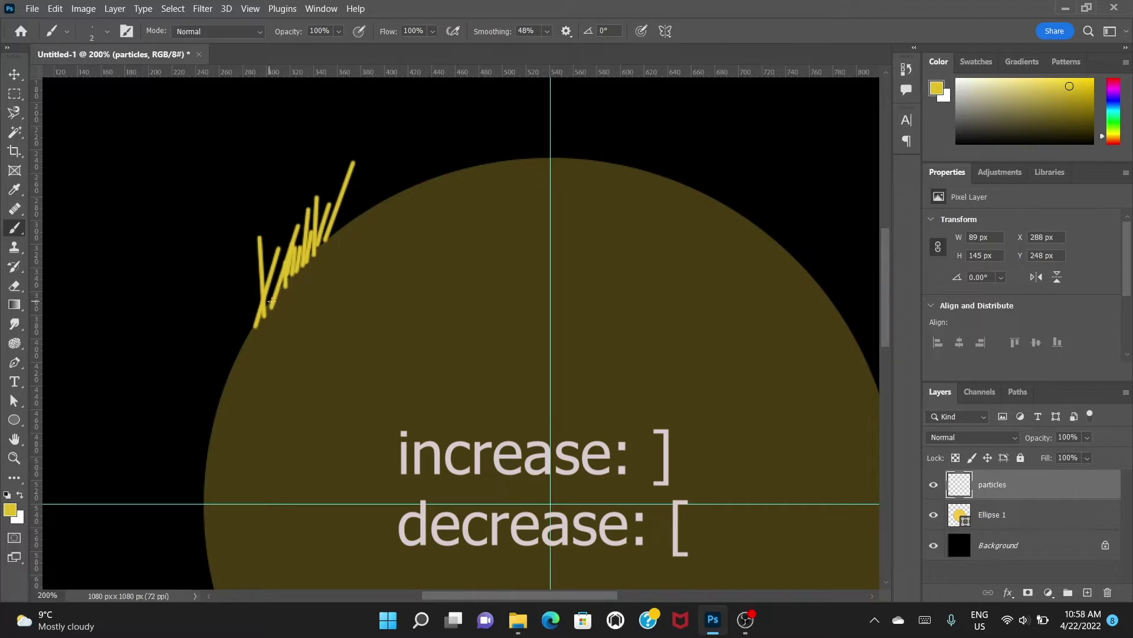
{"action": "left_click_drag", "start_coordinate": [277, 227], "coordinate": [271, 302]}
{"action": "left_click_drag", "start_coordinate": [287, 208], "coordinate": [277, 301]}
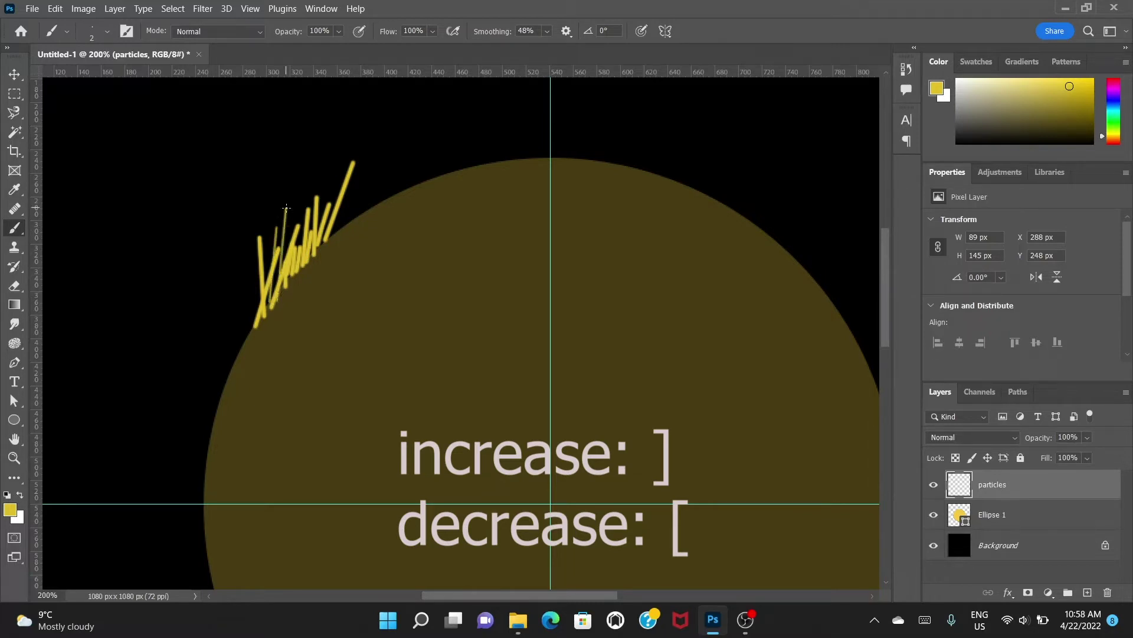
{"action": "left_click_drag", "start_coordinate": [271, 219], "coordinate": [264, 310]}
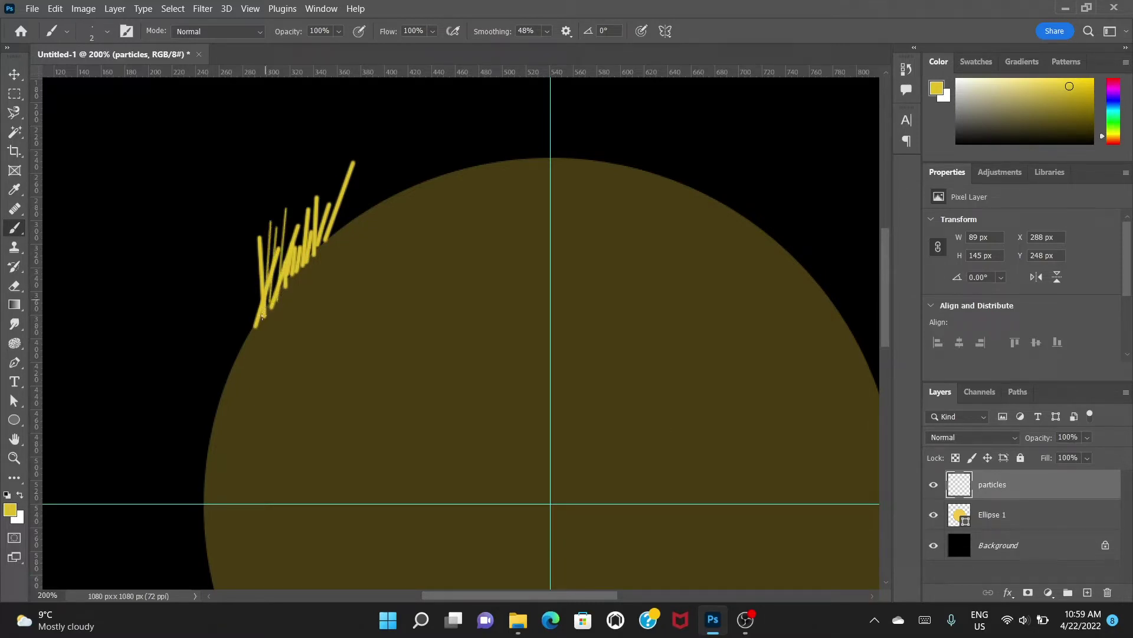
{"action": "left_click_drag", "start_coordinate": [253, 257], "coordinate": [254, 324]}
{"action": "left_click_drag", "start_coordinate": [299, 206], "coordinate": [253, 329]}
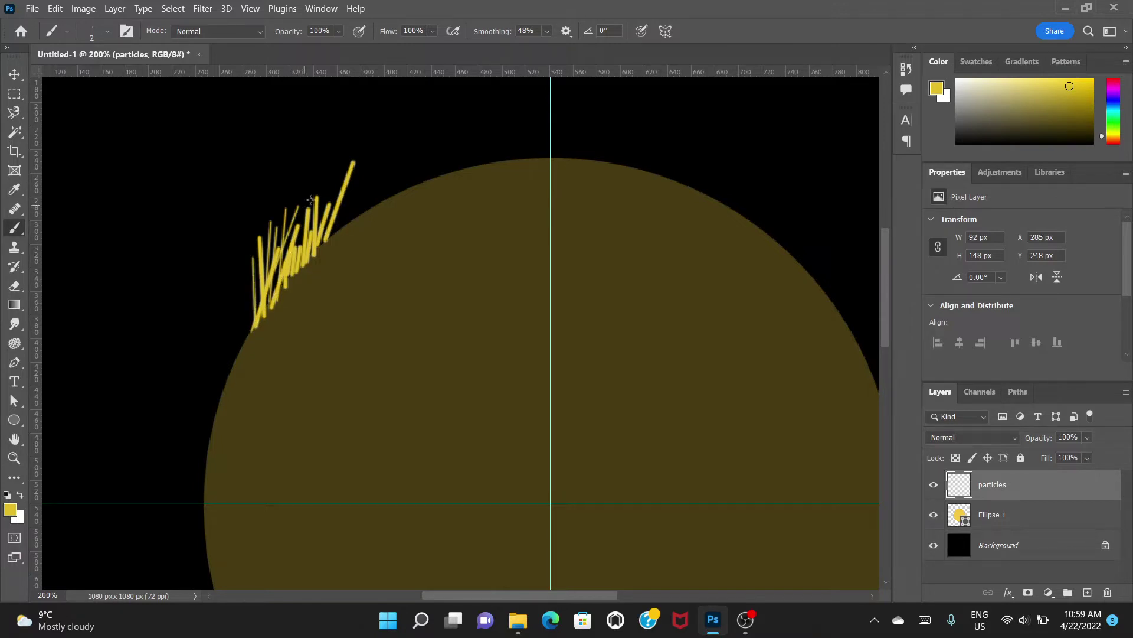
{"action": "mouse_move", "coordinate": [310, 200]}
{"action": "left_mouse_down"}
{"action": "mouse_move", "coordinate": [276, 279]}
{"action": "mouse_move", "coordinate": [275, 236]}
{"action": "mouse_move", "coordinate": [300, 273]}
{"action": "mouse_move", "coordinate": [278, 293]}
{"action": "left_mouse_up"}
{"action": "mouse_move", "coordinate": [357, 199]}
{"action": "left_mouse_down"}
{"action": "mouse_move", "coordinate": [315, 254]}
{"action": "mouse_move", "coordinate": [324, 229]}
{"action": "left_mouse_up"}
{"action": "mouse_move", "coordinate": [320, 157]}
{"action": "left_mouse_down"}
{"action": "mouse_move", "coordinate": [327, 213]}
{"action": "mouse_move", "coordinate": [307, 235]}
{"action": "left_mouse_up"}
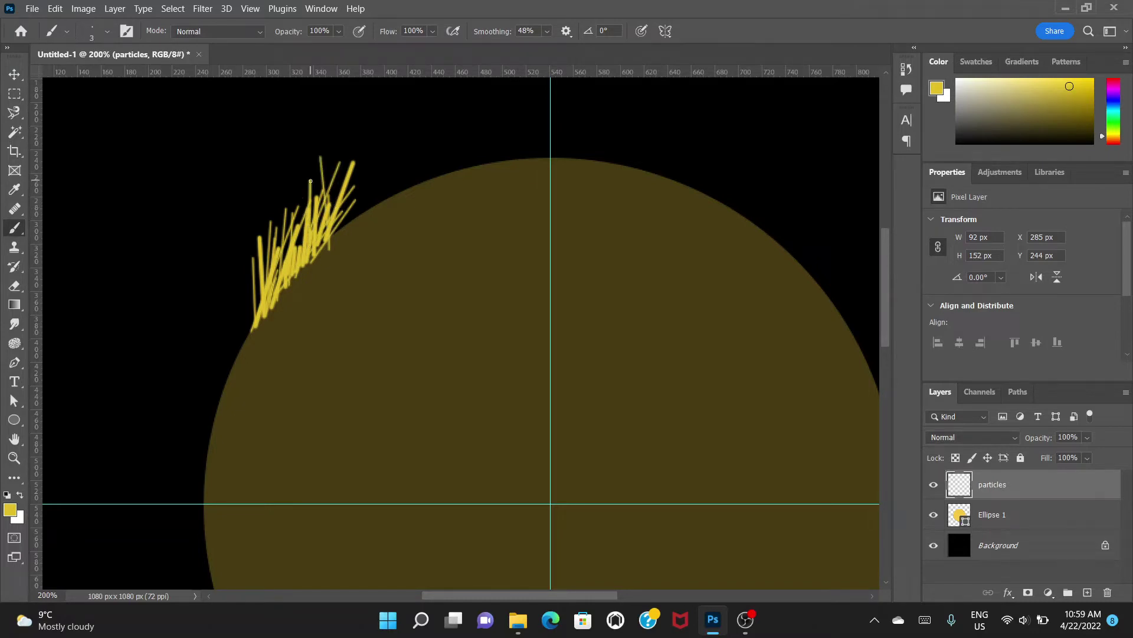
{"action": "left_click_drag", "start_coordinate": [313, 180], "coordinate": [295, 251]}
Scatter small yellow dots across the black area above and to the left of the stroke cluster
{"action": "left_click", "coordinate": [289, 149]}
{"action": "left_click", "coordinate": [309, 133]}
{"action": "left_click", "coordinate": [257, 134]}
{"action": "left_click", "coordinate": [212, 133]}
{"action": "left_click", "coordinate": [233, 165]}
{"action": "left_click", "coordinate": [193, 170]}
{"action": "left_click", "coordinate": [212, 203]}
Add short yellow dashes and specks among the dots above the stroke cluster, enlarging the brush up to 4 px for thicker ones
{"action": "key", "text": "bracketright"}
{"action": "left_click_drag", "start_coordinate": [243, 189], "coordinate": [242, 211]}
{"action": "left_click_drag", "start_coordinate": [267, 165], "coordinate": [265, 181]}
{"action": "left_click_drag", "start_coordinate": [222, 110], "coordinate": [222, 118]}
{"action": "left_click_drag", "start_coordinate": [200, 147], "coordinate": [202, 155]}
{"action": "mouse_move", "coordinate": [203, 216]}
{"action": "left_mouse_down"}
{"action": "mouse_move", "coordinate": [203, 227]}
{"action": "mouse_move", "coordinate": [227, 192]}
{"action": "left_mouse_up"}
{"action": "key", "text": "bracketright"}
{"action": "left_click", "coordinate": [289, 125]}
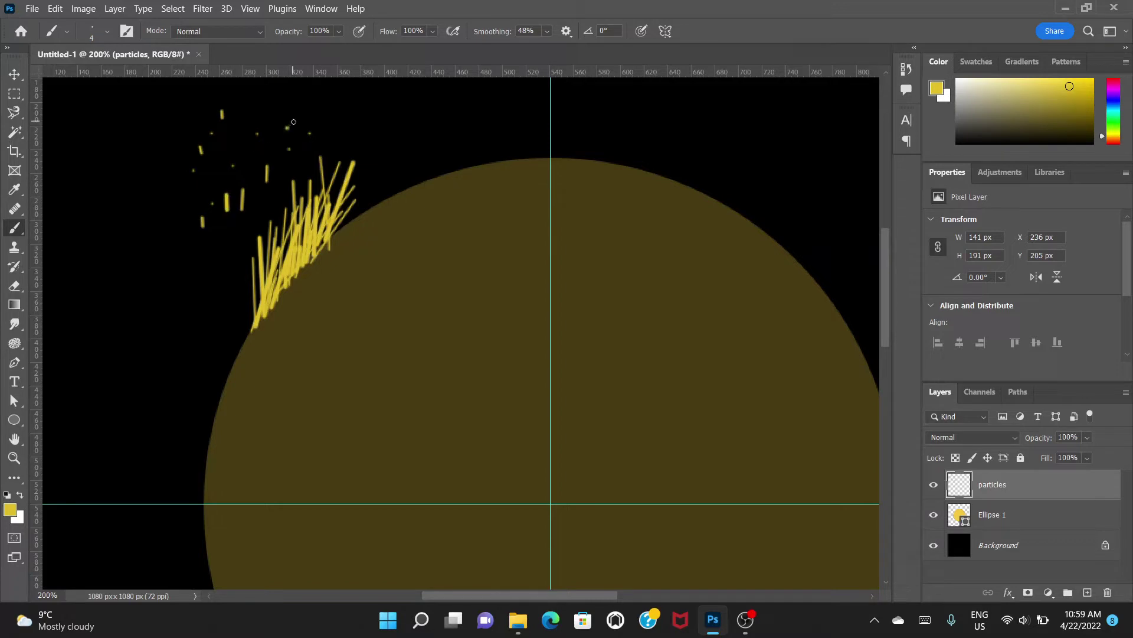
{"action": "mouse_move", "coordinate": [334, 114]}
{"action": "left_mouse_down"}
{"action": "mouse_move", "coordinate": [339, 134]}
{"action": "mouse_move", "coordinate": [363, 138]}
{"action": "mouse_move", "coordinate": [369, 100]}
{"action": "left_mouse_up"}
{"action": "left_click", "coordinate": [352, 137]}
{"action": "left_click_drag", "start_coordinate": [264, 92], "coordinate": [269, 98]}
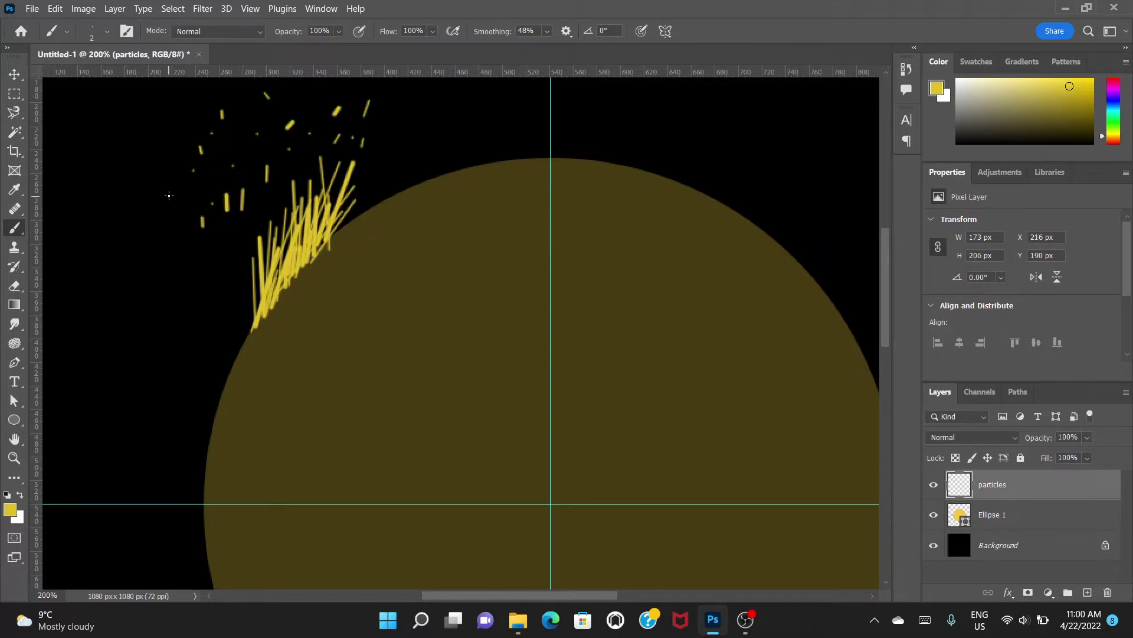
Paint more short, slanted yellow specks farther out on the left side of the stroke cluster
{"action": "left_click_drag", "start_coordinate": [158, 185], "coordinate": [170, 196]}
{"action": "left_click_drag", "start_coordinate": [146, 292], "coordinate": [166, 311]}
{"action": "left_click_drag", "start_coordinate": [194, 274], "coordinate": [197, 284]}
{"action": "left_click_drag", "start_coordinate": [217, 255], "coordinate": [213, 264]}
{"action": "left_click_drag", "start_coordinate": [234, 242], "coordinate": [237, 256]}
{"action": "left_click_drag", "start_coordinate": [163, 235], "coordinate": [171, 243]}
{"action": "left_click", "coordinate": [155, 275]}
{"action": "key", "text": "ctrl+minus"}
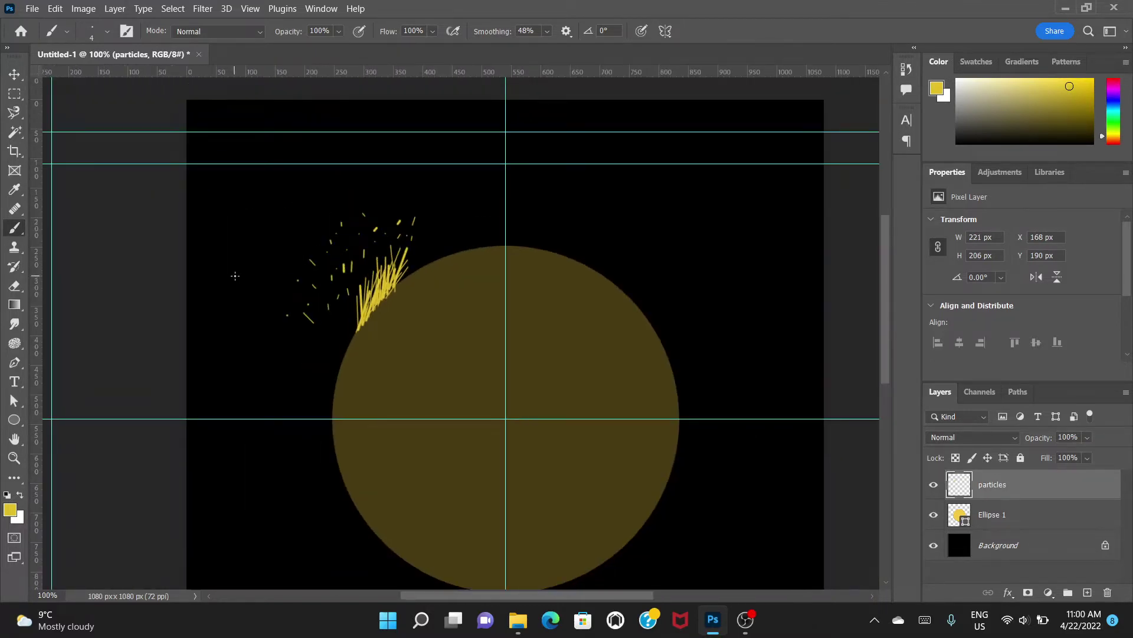
Switch to the Move tool and toggle Show Transform Controls off and on again for the particles layer
{"action": "left_click", "coordinate": [13, 76]}
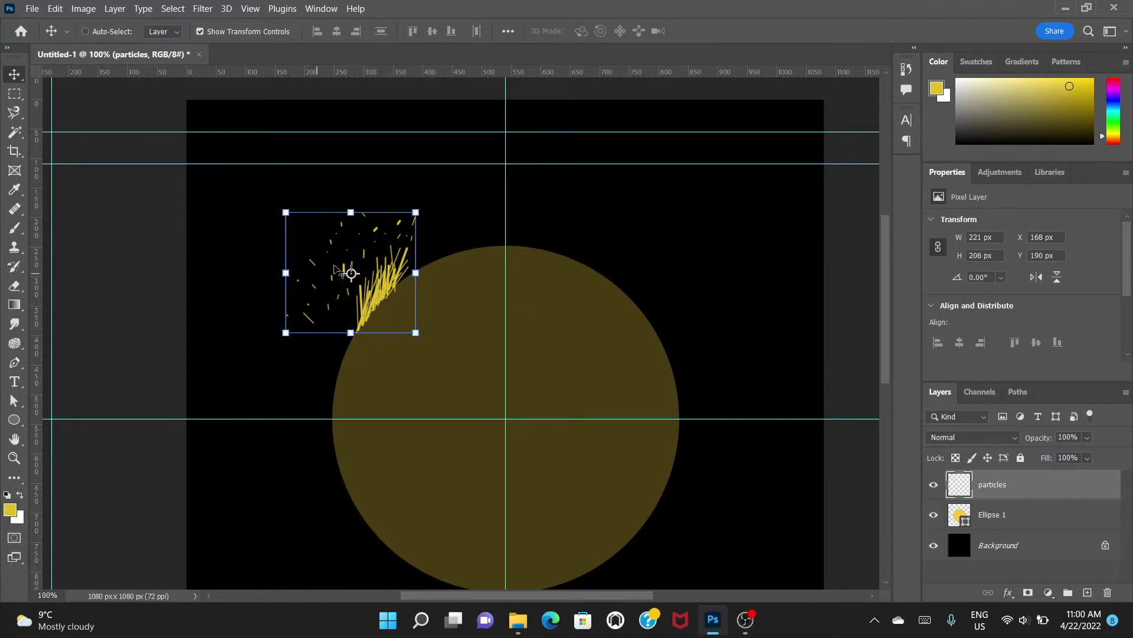
{"action": "left_click", "coordinate": [200, 31]}
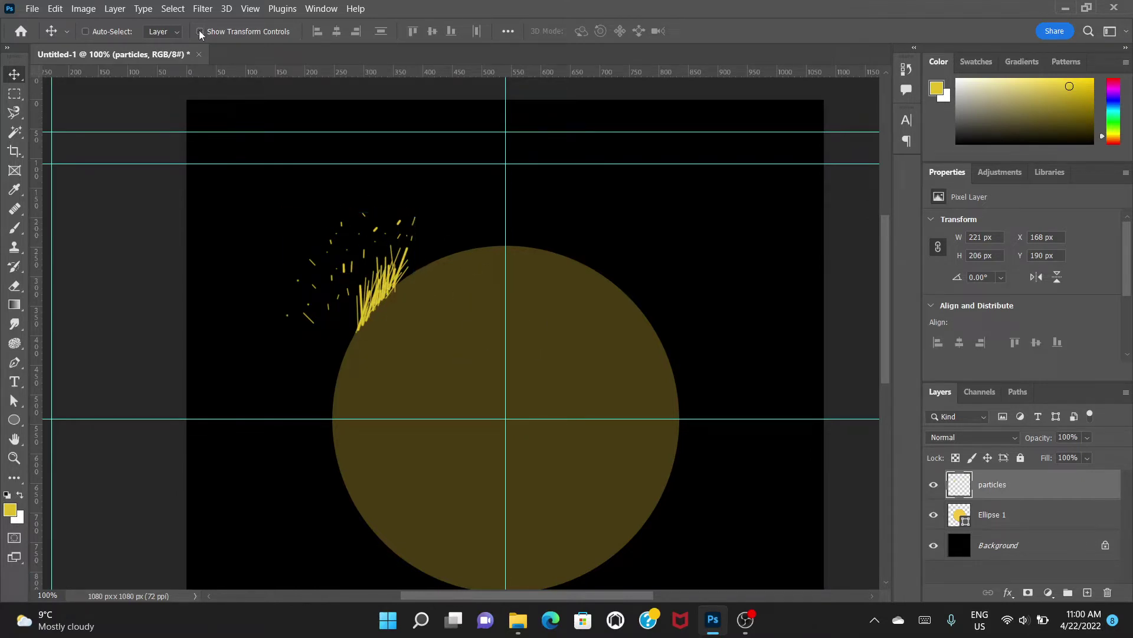
{"action": "left_click", "coordinate": [199, 32]}
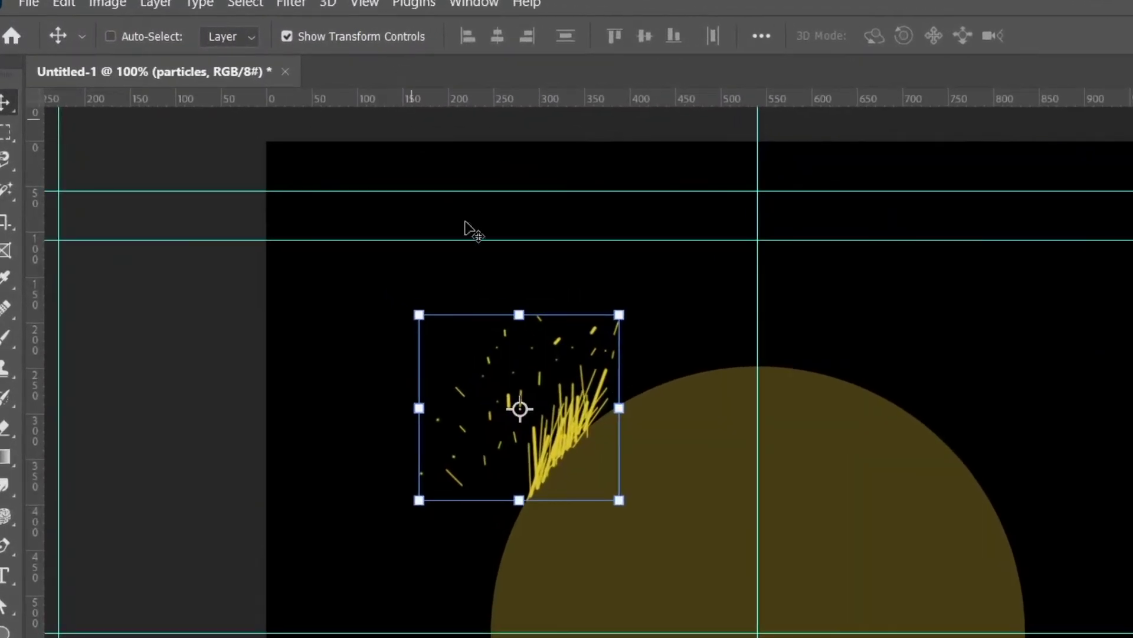
Try placing the particles layer's transform reference point at the guide circle's centre, toggling the reference point display, and commit without rotating
{"action": "left_click_drag", "start_coordinate": [520, 408], "coordinate": [675, 338]}
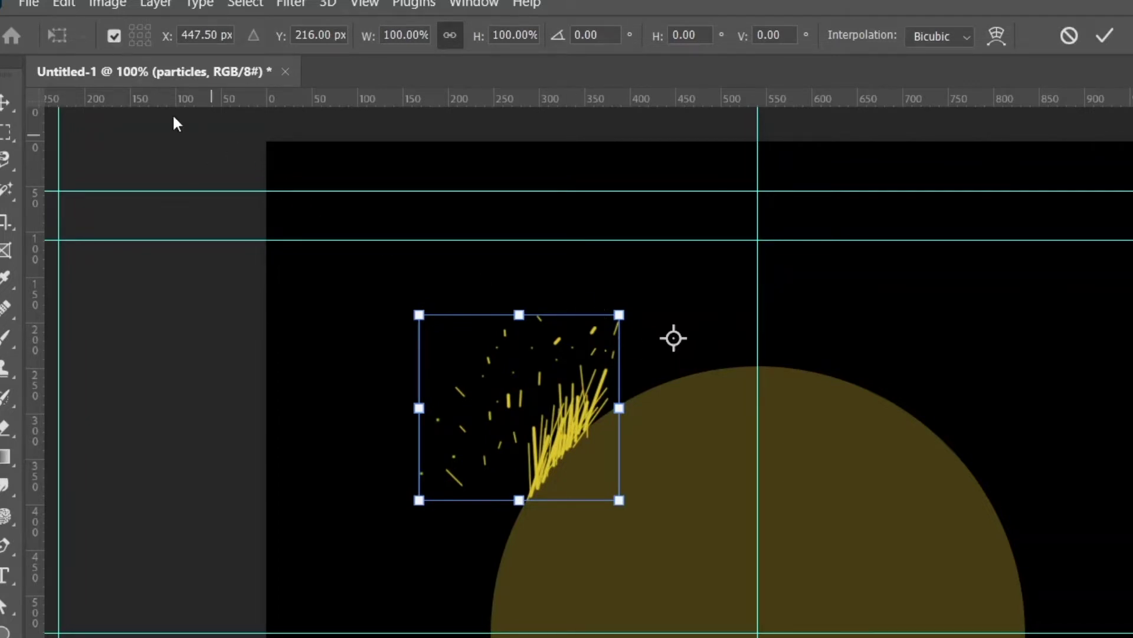
{"action": "double_click", "coordinate": [114, 39]}
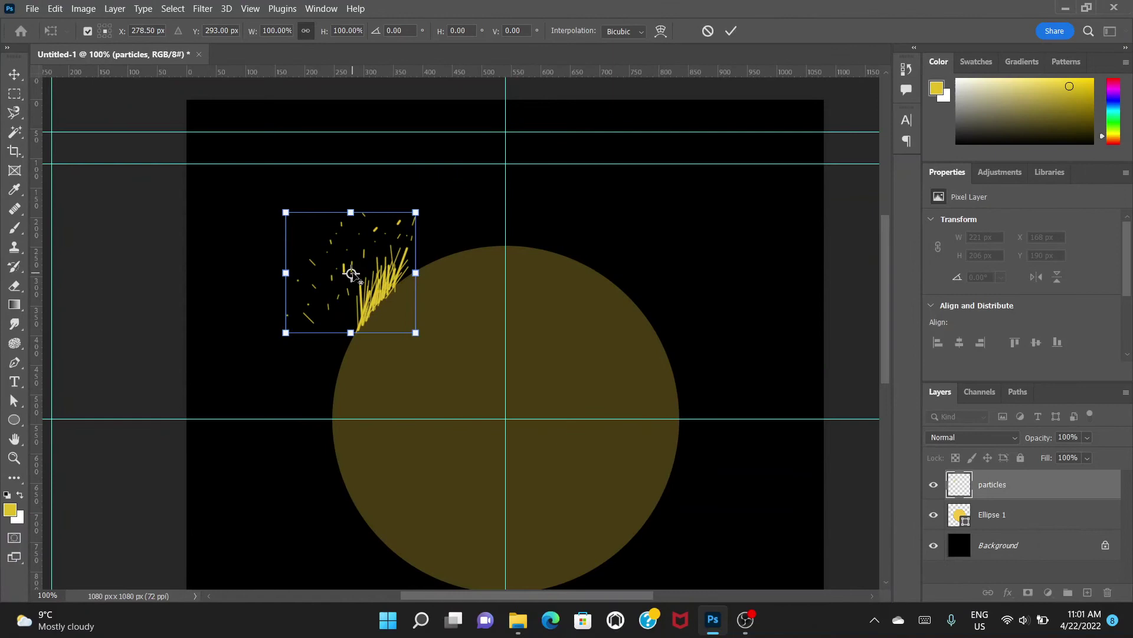
{"action": "left_click_drag", "start_coordinate": [500, 393], "coordinate": [619, 347]}
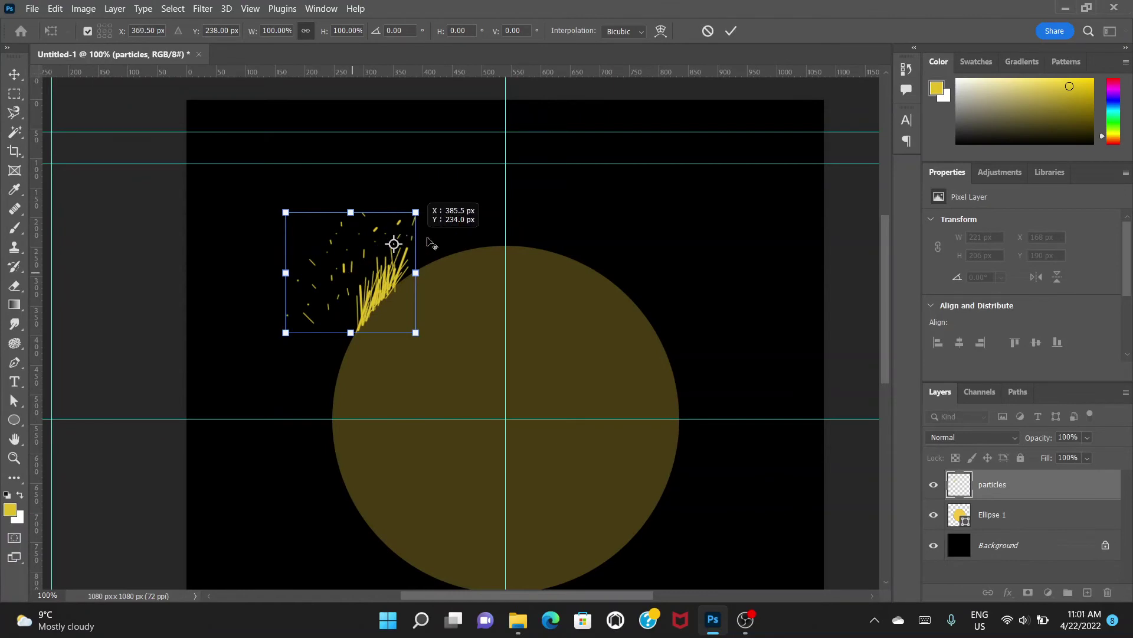
{"action": "left_click_drag", "start_coordinate": [429, 239], "coordinate": [506, 419]}
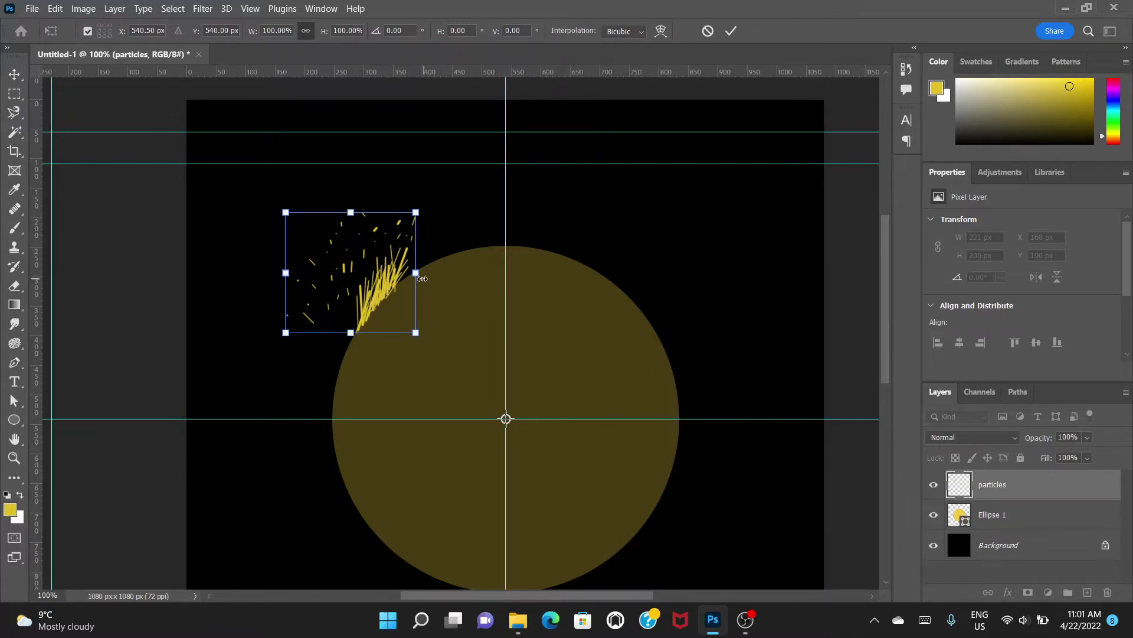
{"action": "key", "text": "Return"}
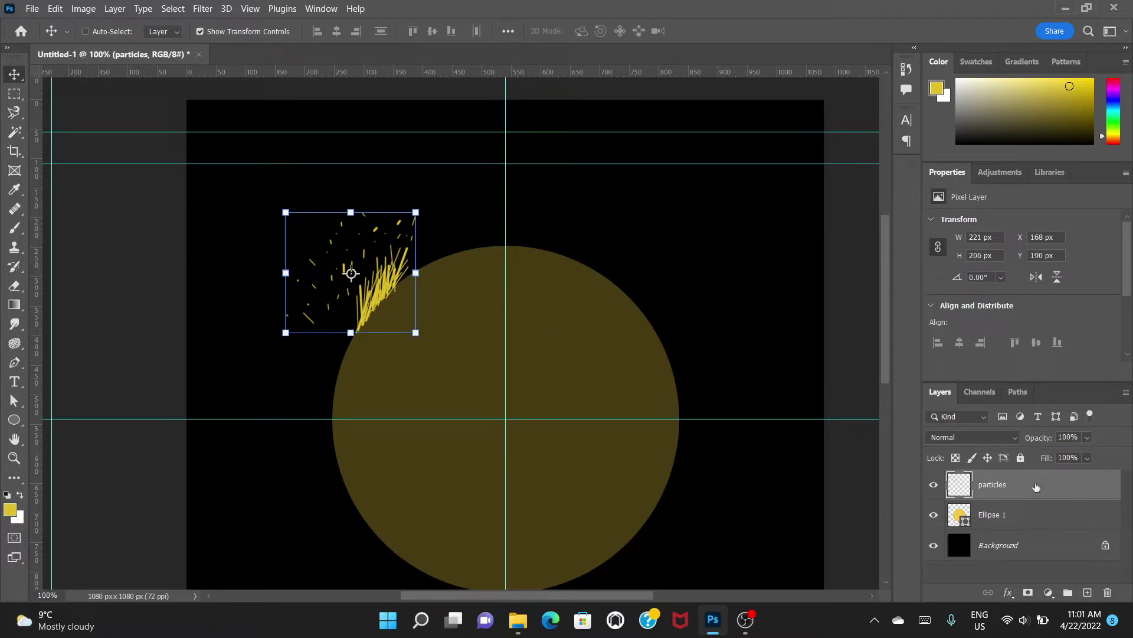
Duplicate the particles layer and rotate the copy 20.15° clockwise about the guide circle's centre
{"action": "key", "text": "ctrl+j"}
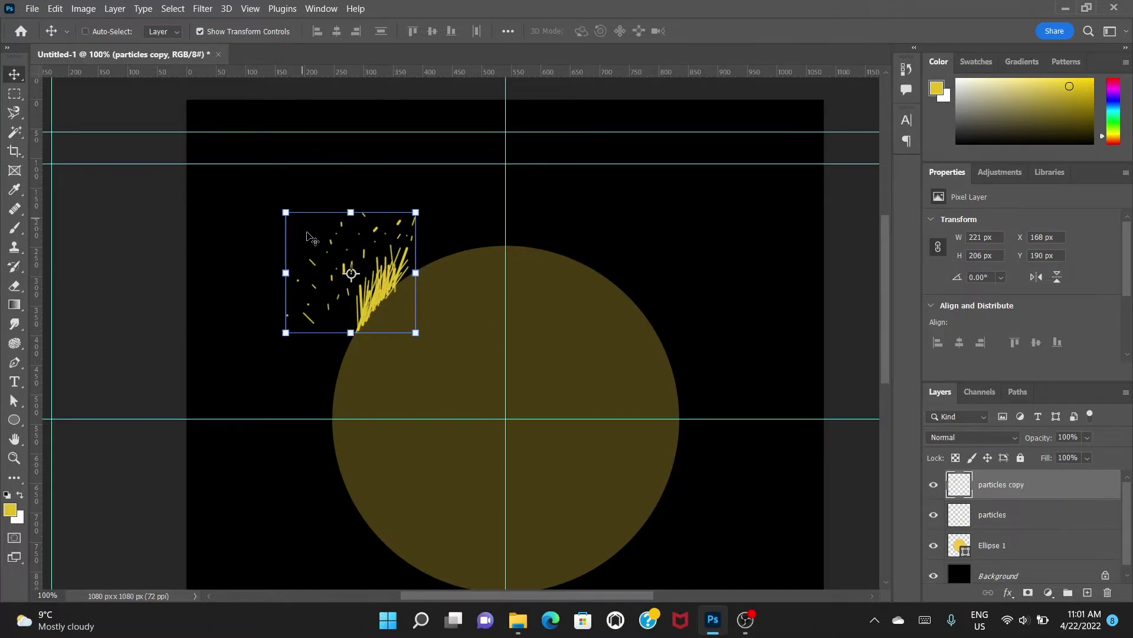
{"action": "left_click_drag", "start_coordinate": [352, 275], "coordinate": [506, 419]}
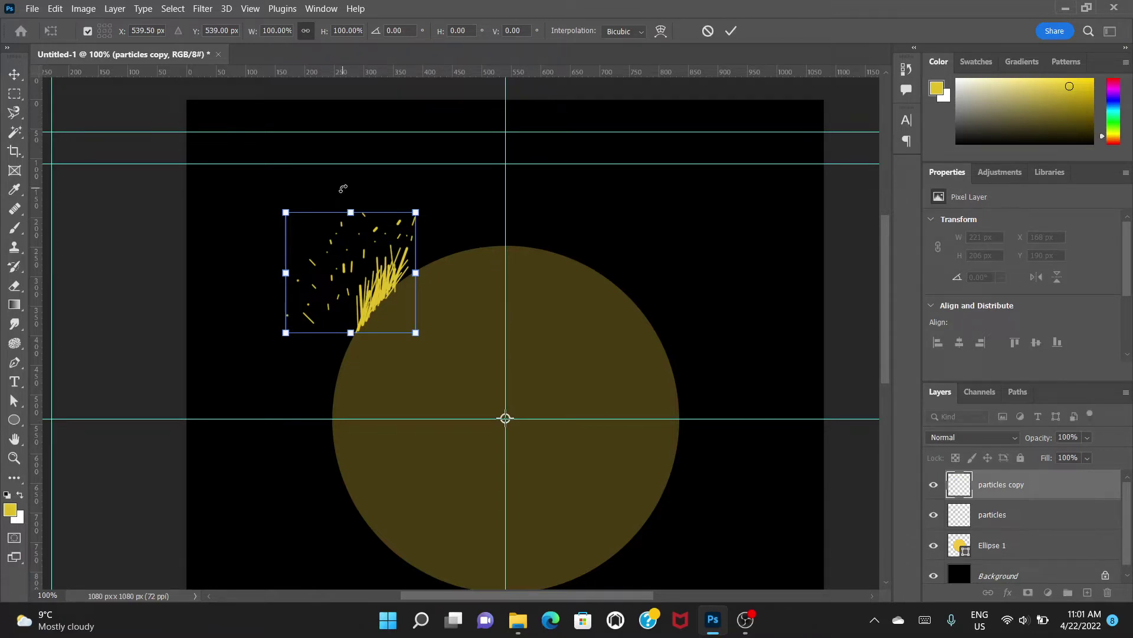
{"action": "left_click_drag", "start_coordinate": [347, 182], "coordinate": [446, 198]}
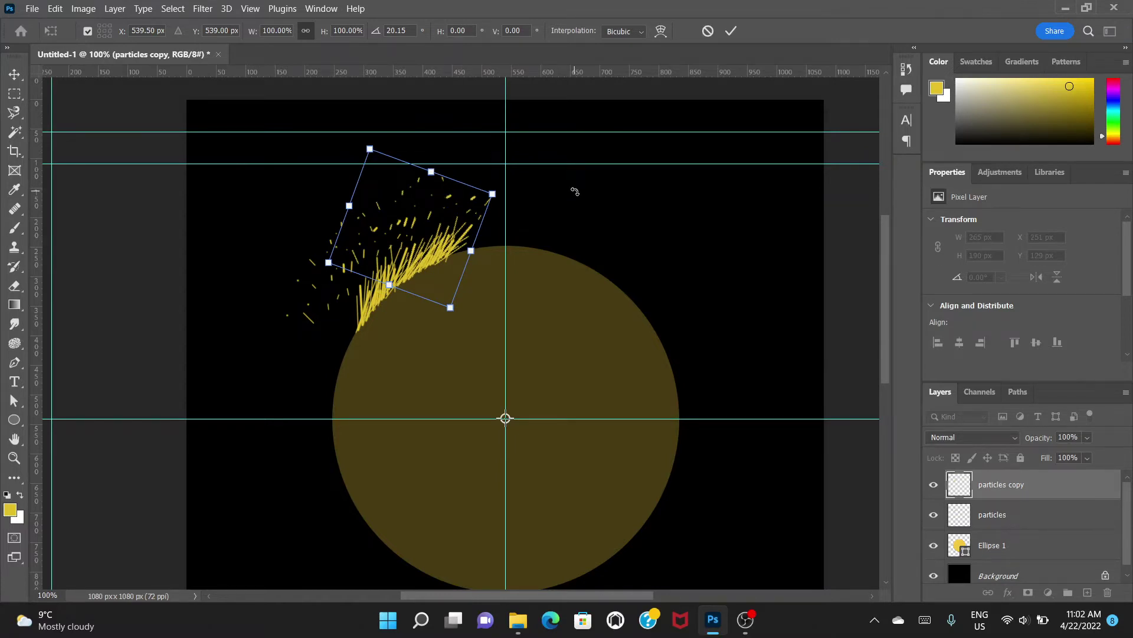
{"action": "key", "text": "Return"}
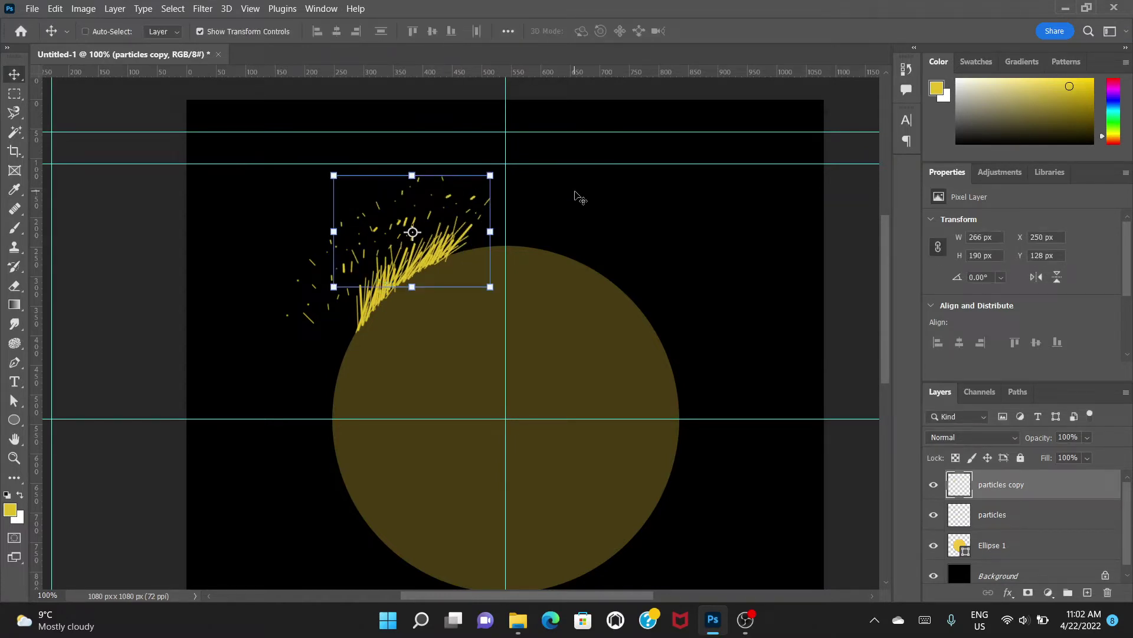
Repeat the rotate-and-duplicate transform 16 times to carry the particle cluster all the way around the guide circle
{"action": "key", "text": "ctrl"}
{"action": "key", "text": "ctrl+shift+alt+t"}
{"action": "key", "text": "ctrl+shift+alt+t"}
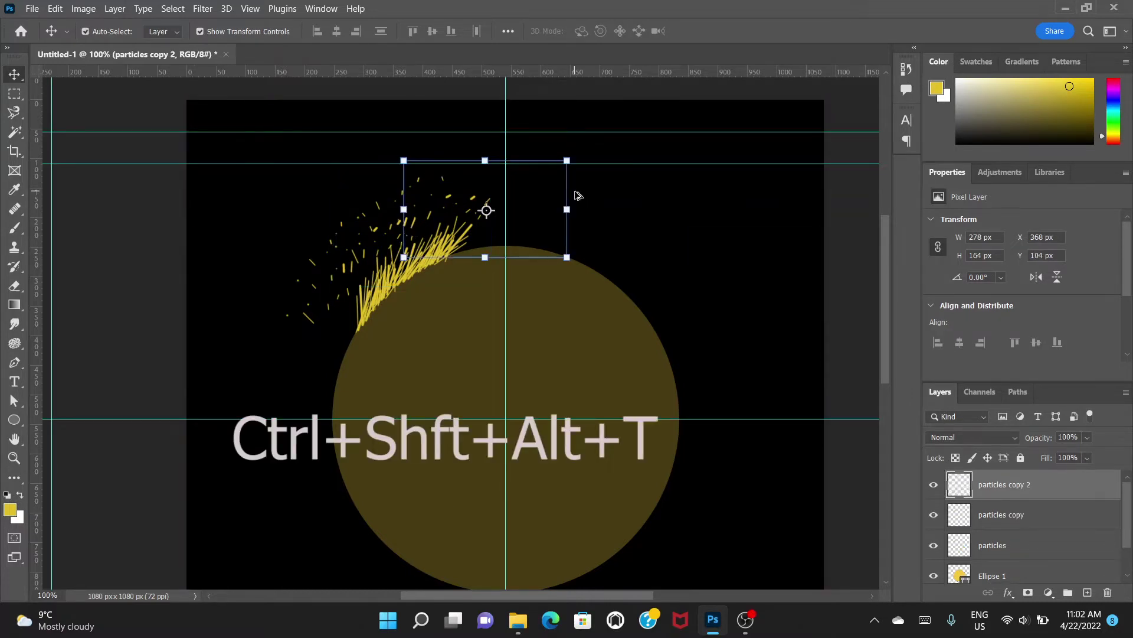
{"action": "key", "text": "ctrl+shift+alt+t"}
{"action": "key", "text": "ctrl+shift+alt+t"}
{"action": "key", "text": "ctrl+shift+alt+t"}
{"action": "key", "text": "ctrl+shift+alt+t"}
{"action": "key", "text": "ctrl+shift+alt+t"}
{"action": "key", "text": "ctrl+shift+alt+t"}
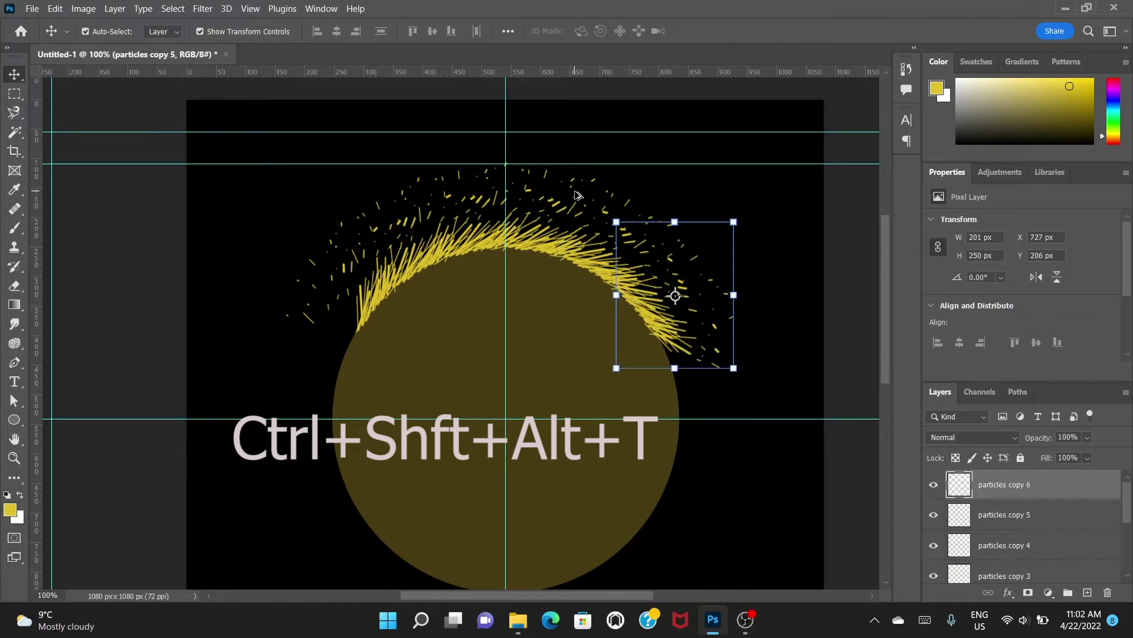
{"action": "key", "text": "ctrl+shift+alt+t"}
{"action": "key", "text": "ctrl+shift+alt+t"}
{"action": "key", "text": "ctrl+shift+alt+t"}
{"action": "key", "text": "ctrl+shift+alt+t"}
{"action": "key", "text": "ctrl+shift+alt+t"}
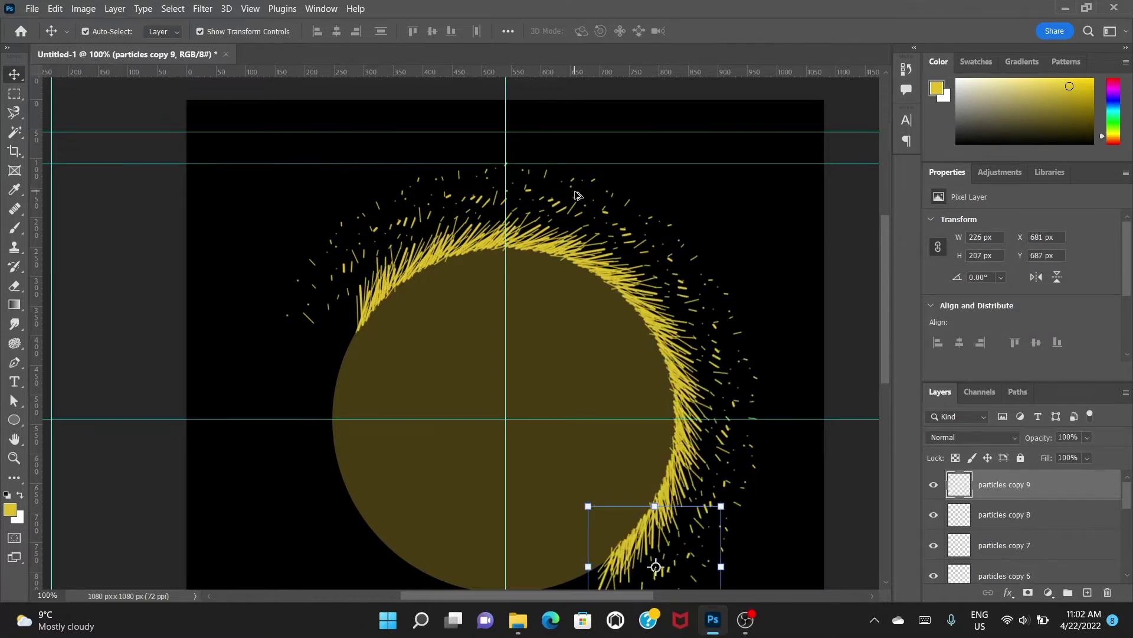
{"action": "key", "text": "ctrl+shift+alt+t"}
{"action": "key", "text": "ctrl+shift+alt+t"}
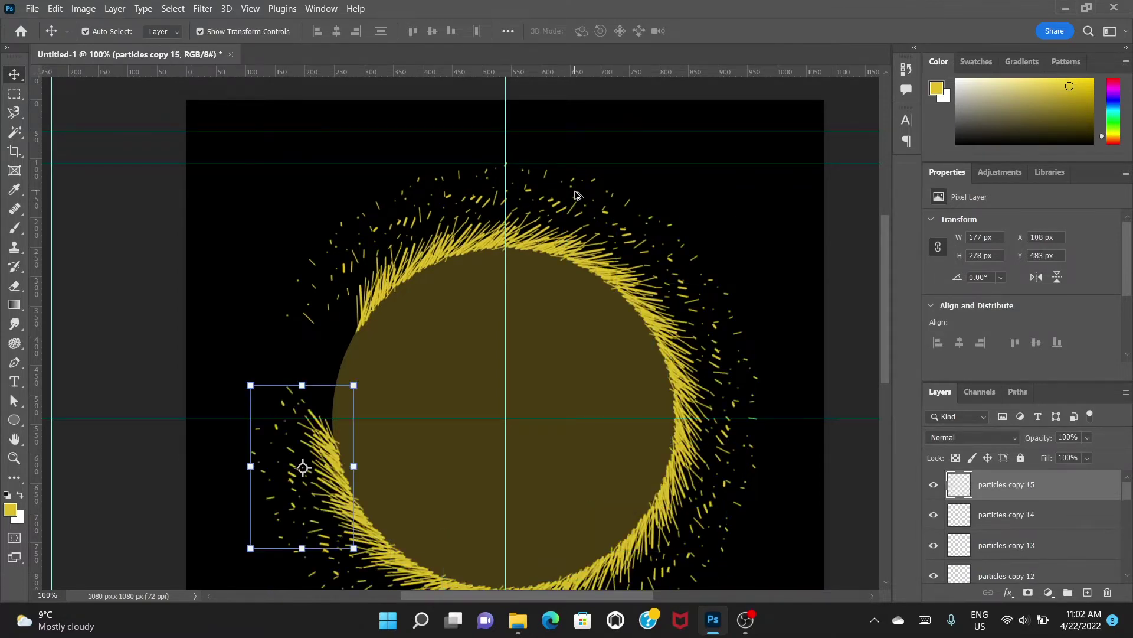
{"action": "key", "text": "ctrl+shift+alt+t"}
{"action": "key", "text": "ctrl+shift+alt+t"}
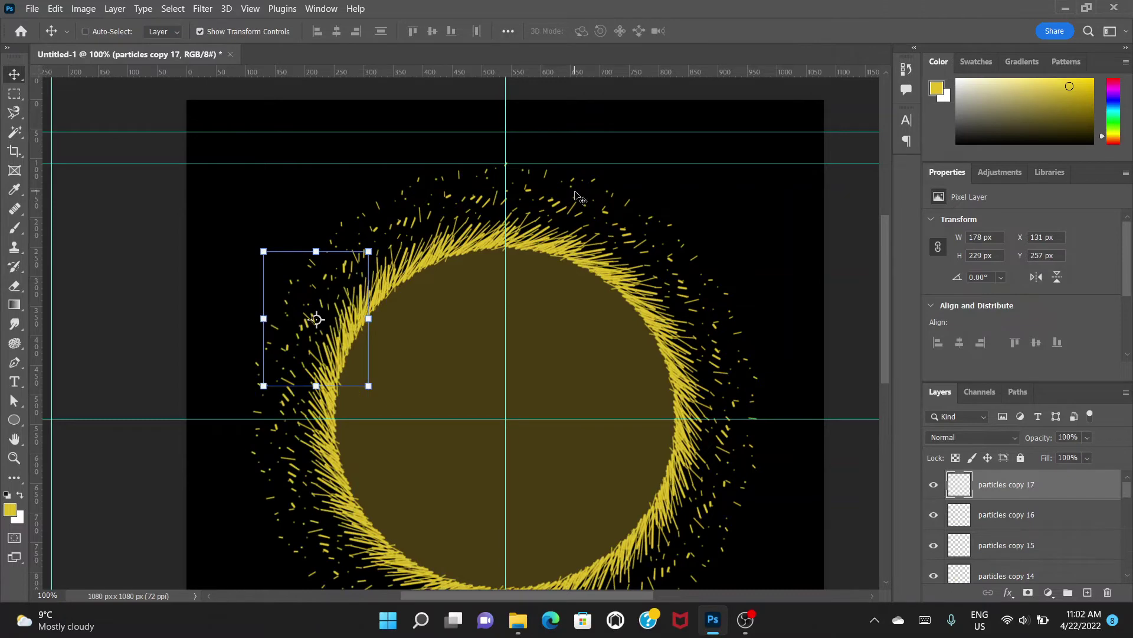
Merge all the particles layers, from the original up to particles copy 17, into one layer and hide the guides
{"action": "key", "text": "ctrl+minus"}
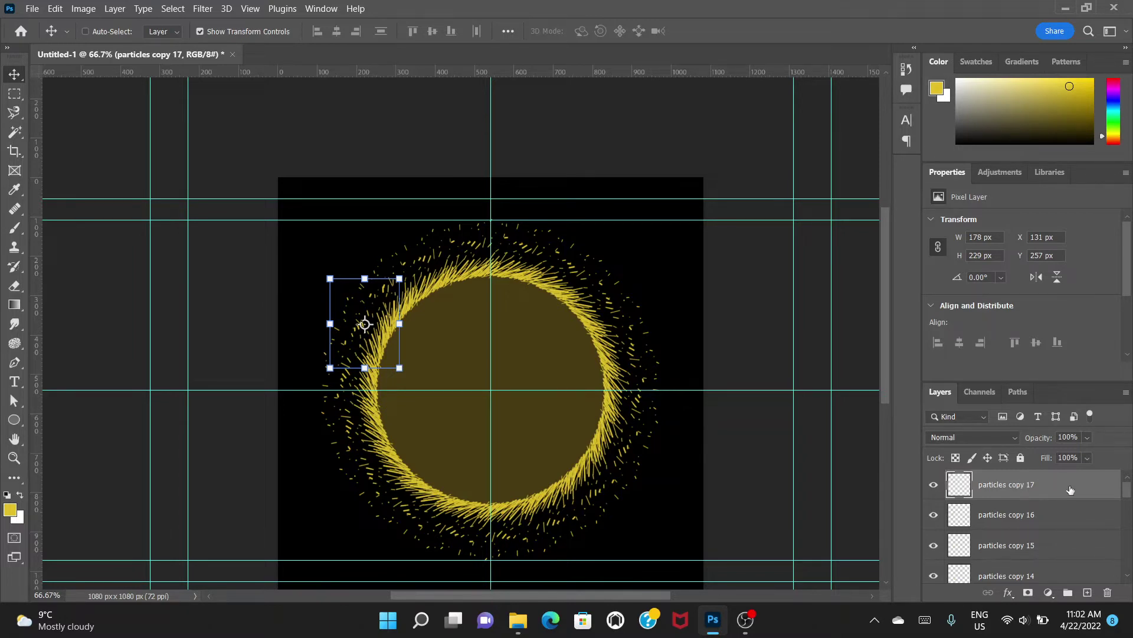
{"action": "scroll", "coordinate": [1128, 493], "scroll_direction": "down", "scroll_amount": 5}
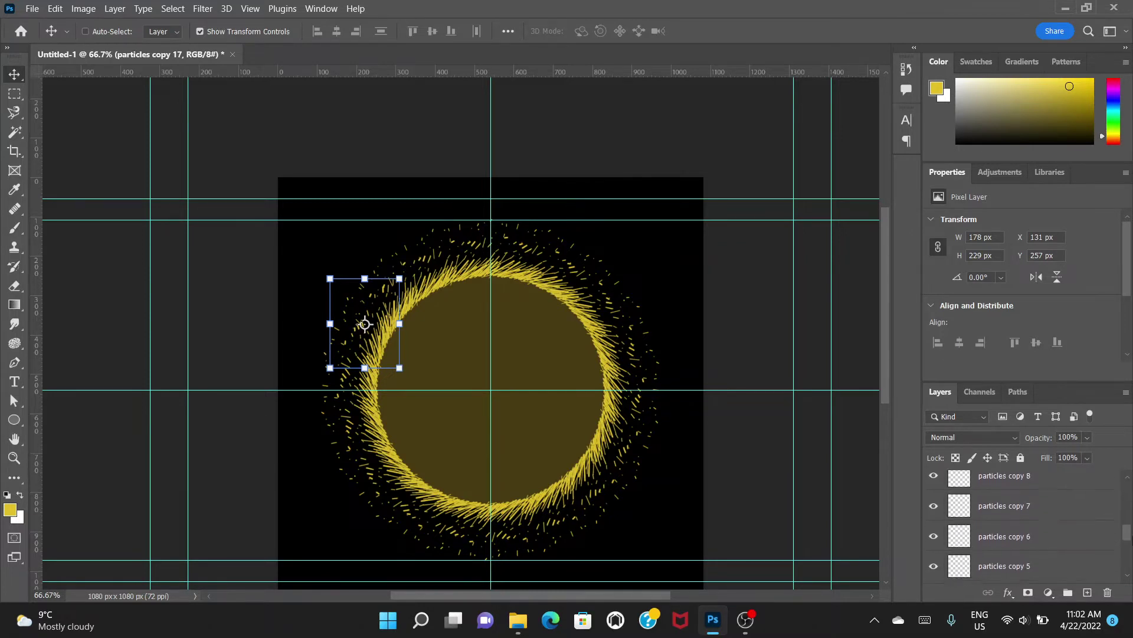
{"action": "scroll", "coordinate": [1027, 525], "scroll_direction": "down", "scroll_amount": 5}
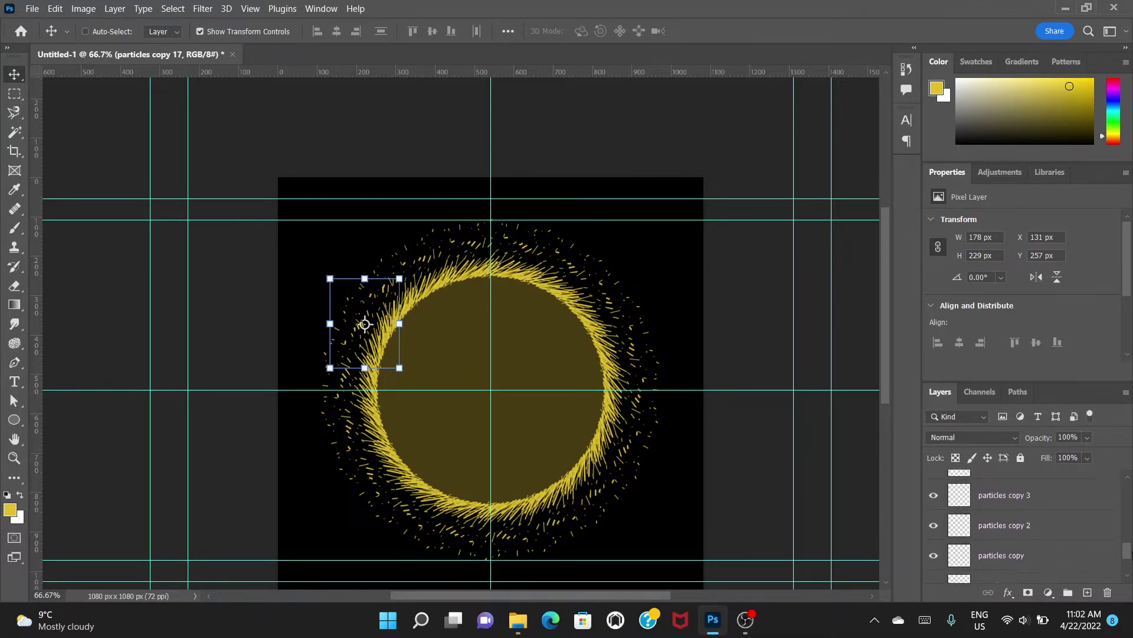
{"action": "scroll", "coordinate": [1027, 525], "scroll_direction": "down", "scroll_amount": 2}
{"action": "scroll", "coordinate": [1021, 526], "scroll_direction": "up", "scroll_amount": 1}
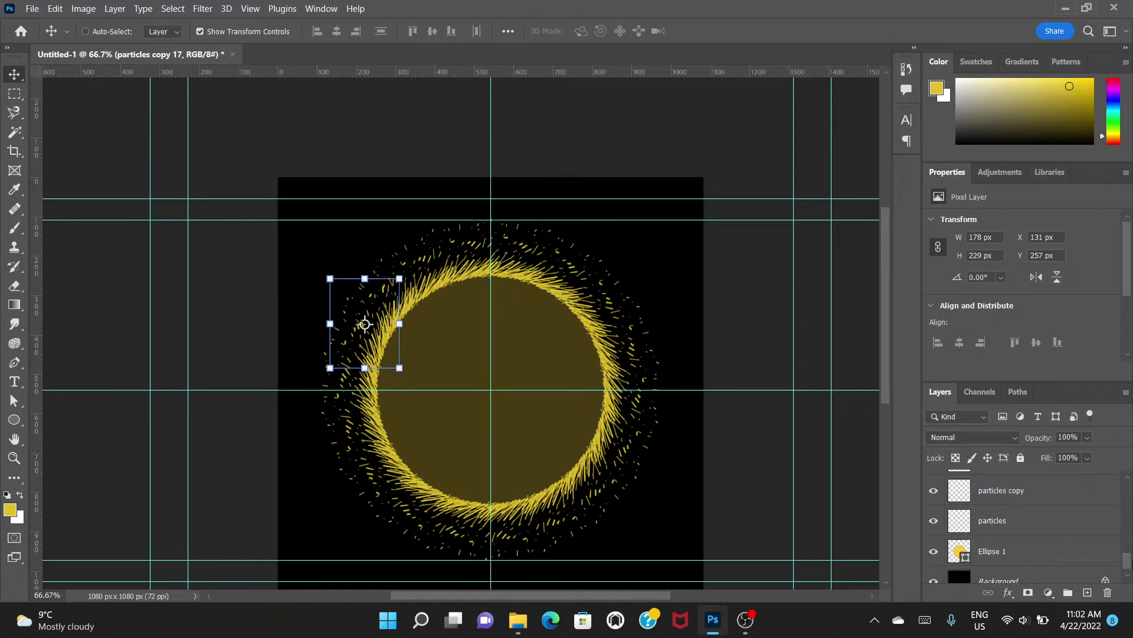
{"action": "left_click", "coordinate": [1023, 524], "text": "shift"}
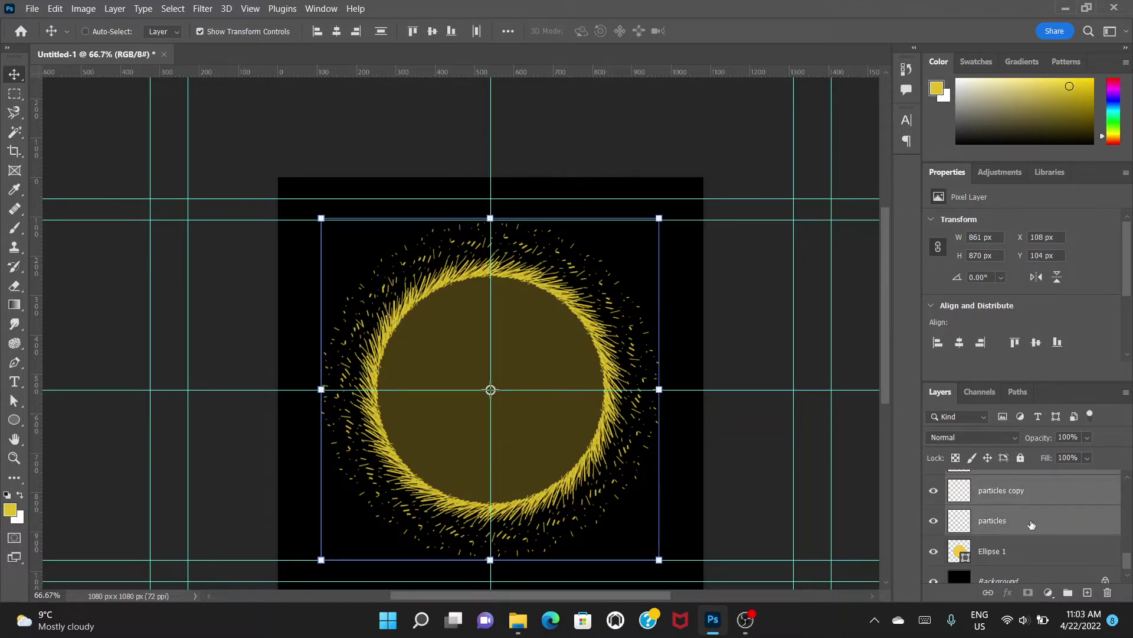
{"action": "right_click", "coordinate": [1032, 525]}
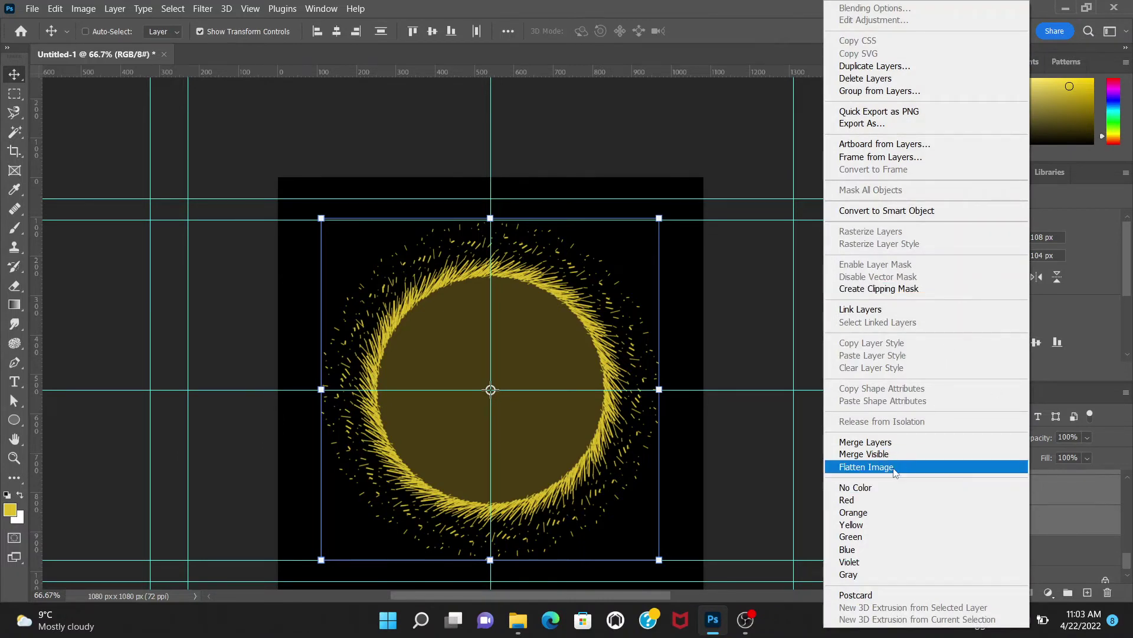
{"action": "left_click", "coordinate": [921, 441]}
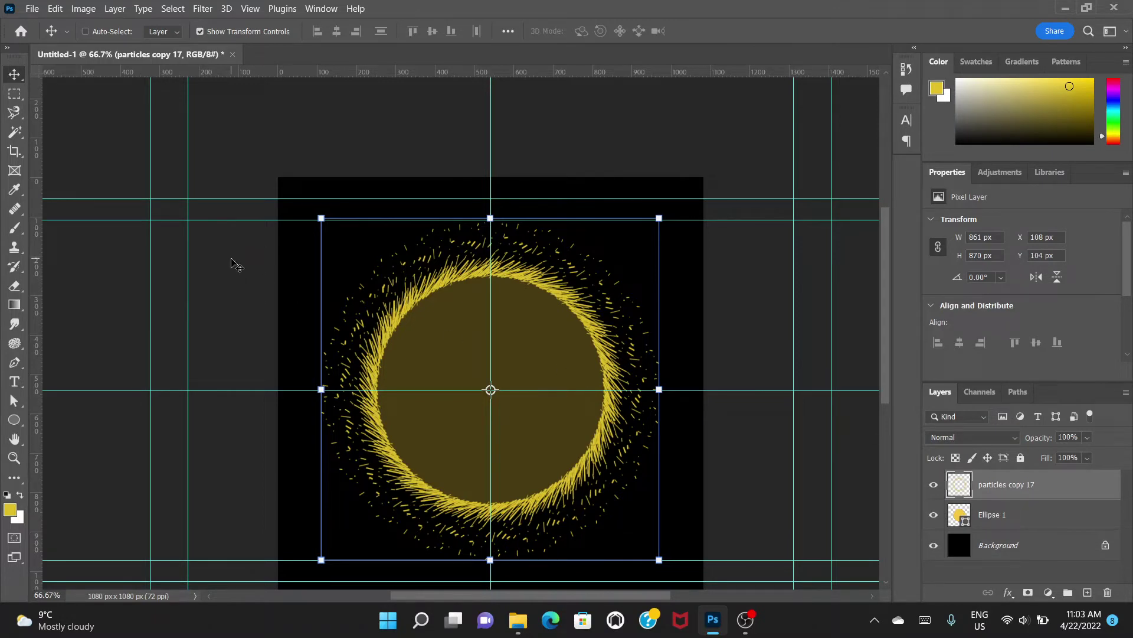
{"action": "key", "text": "ctrl+semicolon"}
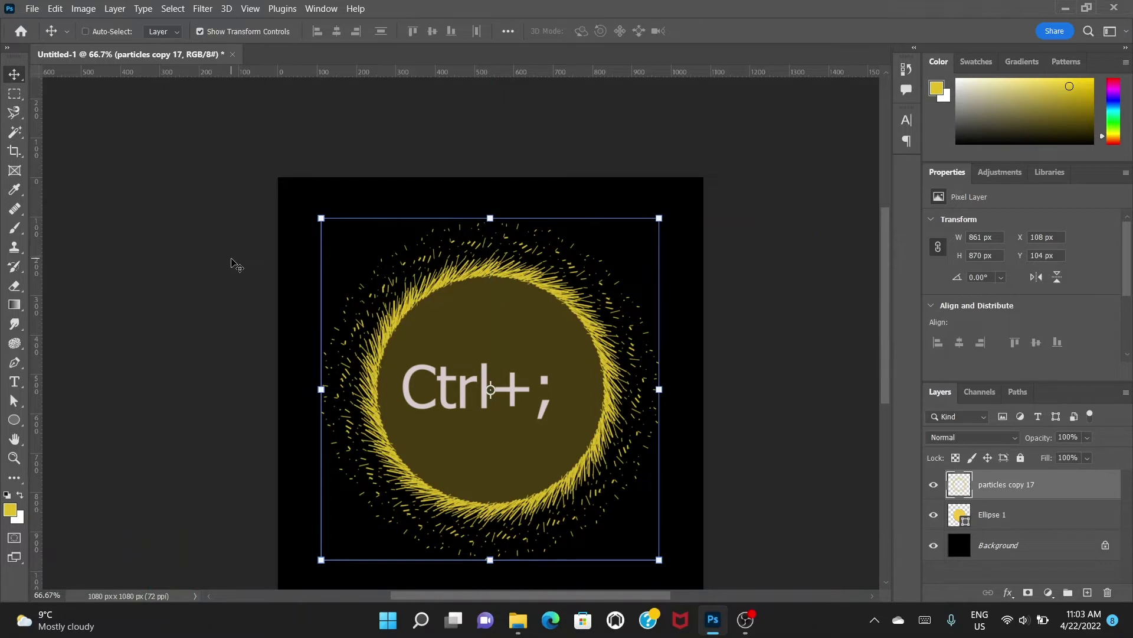
{"action": "scroll", "coordinate": [300, 330], "scroll_direction": "down", "scroll_amount": 2}
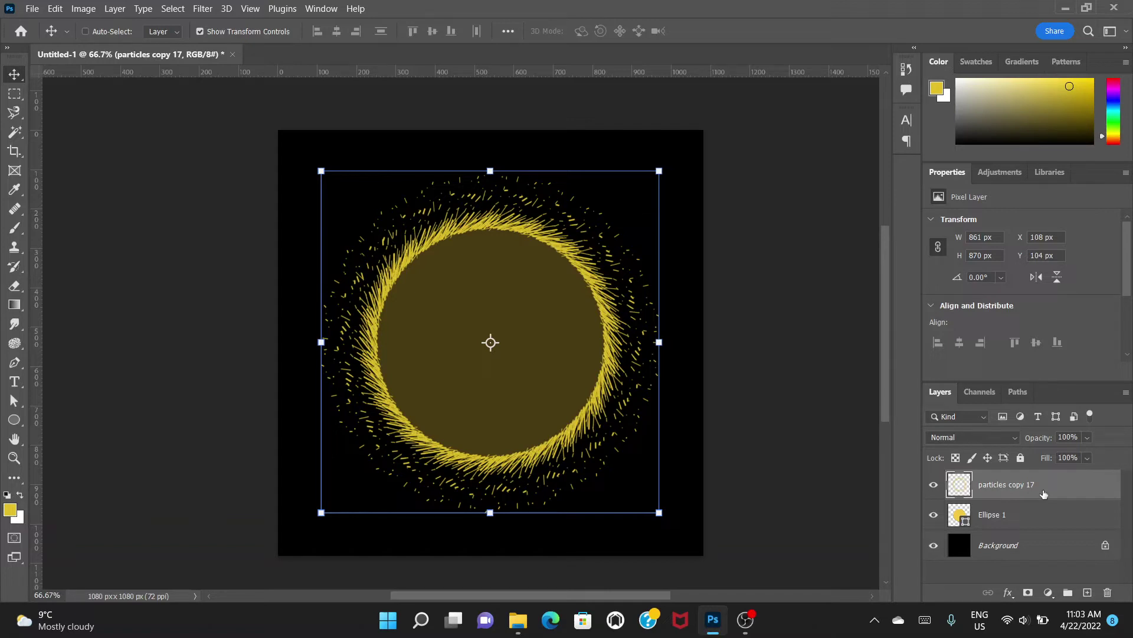
Duplicate the merged particle ring layer in place five times
{"action": "key", "text": "ctrl+j"}
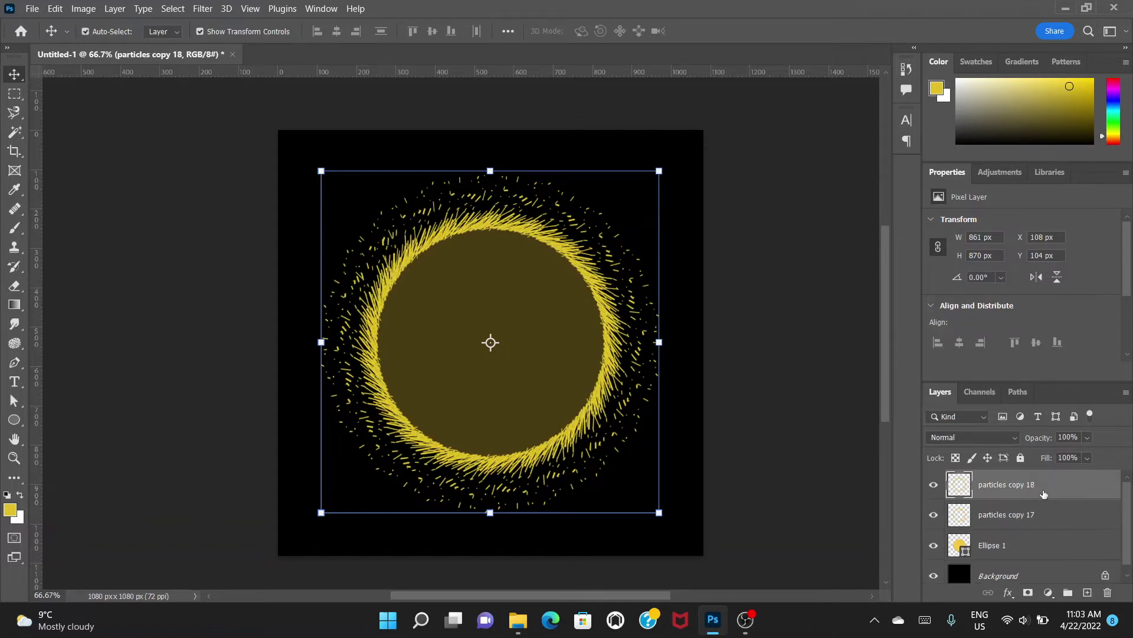
{"action": "key", "text": "ctrl+j"}
{"action": "key", "text": "ctrl+j"}
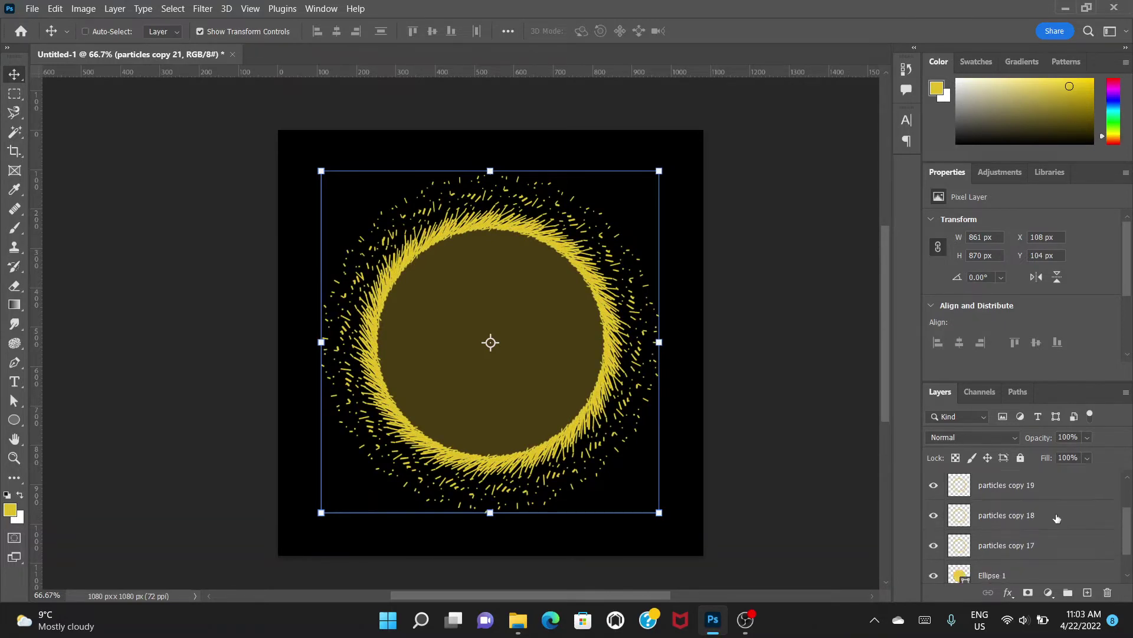
{"action": "scroll", "coordinate": [1057, 519], "scroll_direction": "down", "scroll_amount": 3}
{"action": "scroll", "coordinate": [1057, 526], "scroll_direction": "up", "scroll_amount": 2}
{"action": "scroll", "coordinate": [1056, 525], "scroll_direction": "up", "scroll_amount": 1}
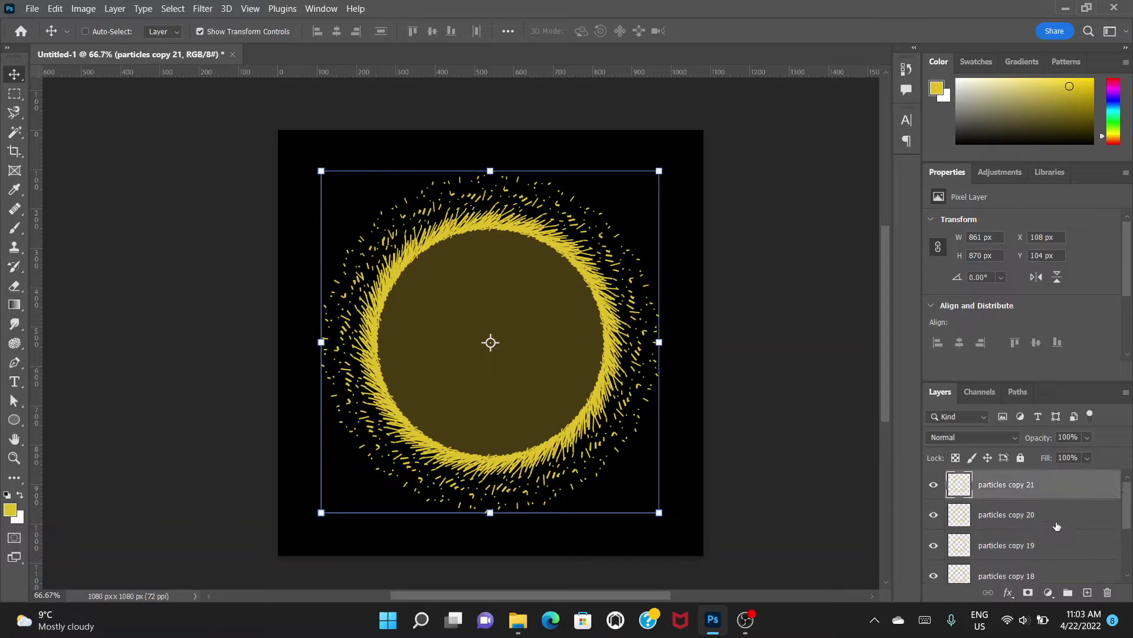
{"action": "left_click", "coordinate": [1052, 518]}
{"action": "left_click", "coordinate": [1048, 549]}
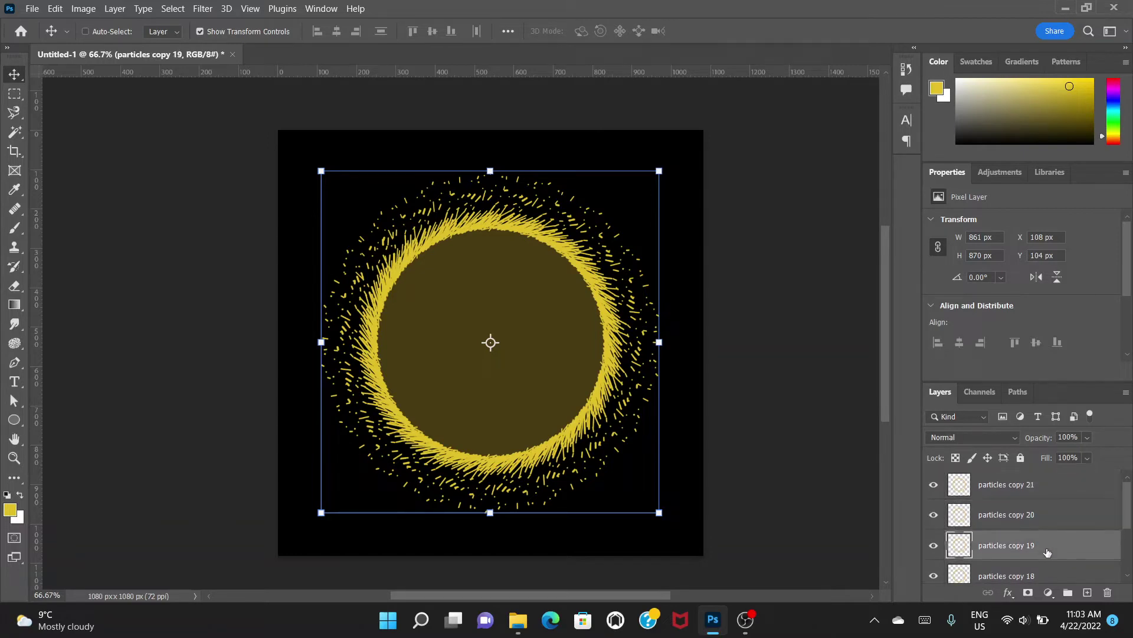
{"action": "scroll", "coordinate": [1048, 549], "scroll_direction": "down", "scroll_amount": 1}
{"action": "left_click", "coordinate": [1050, 544]}
{"action": "scroll", "coordinate": [1049, 542], "scroll_direction": "down", "scroll_amount": 1}
{"action": "left_click", "coordinate": [1050, 541]}
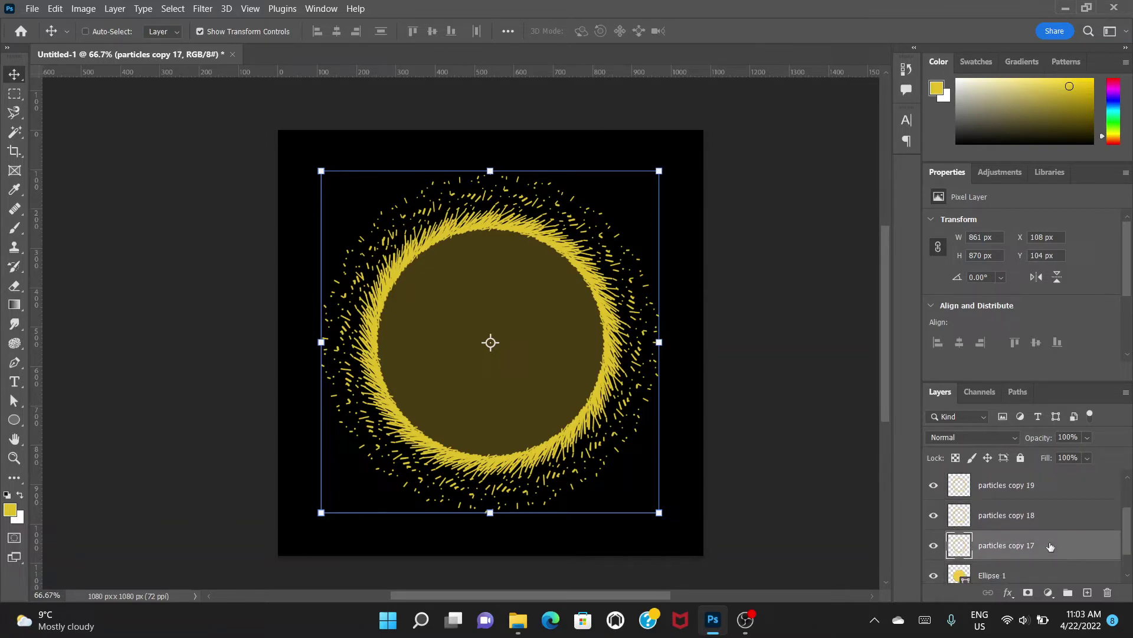
{"action": "scroll", "coordinate": [1048, 532], "scroll_direction": "up", "scroll_amount": 2}
{"action": "left_click", "coordinate": [1050, 489]}
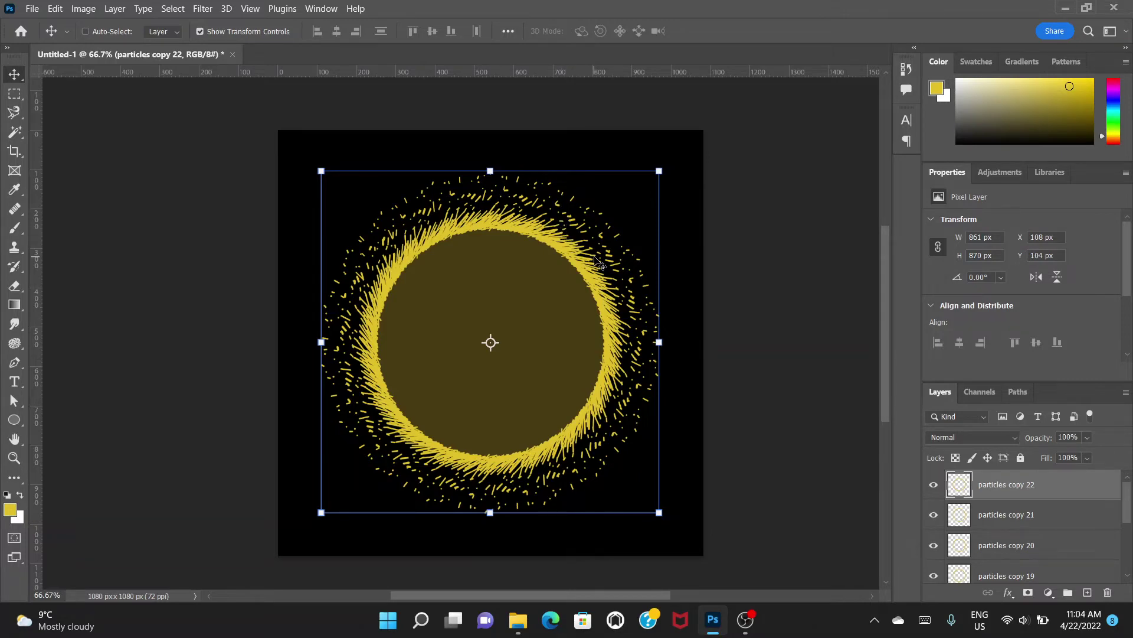
Apply a Gaussian Blur with a 1.5-pixel radius to the topmost ring layer, particles copy 22
{"action": "key", "text": "ctrl+plus"}
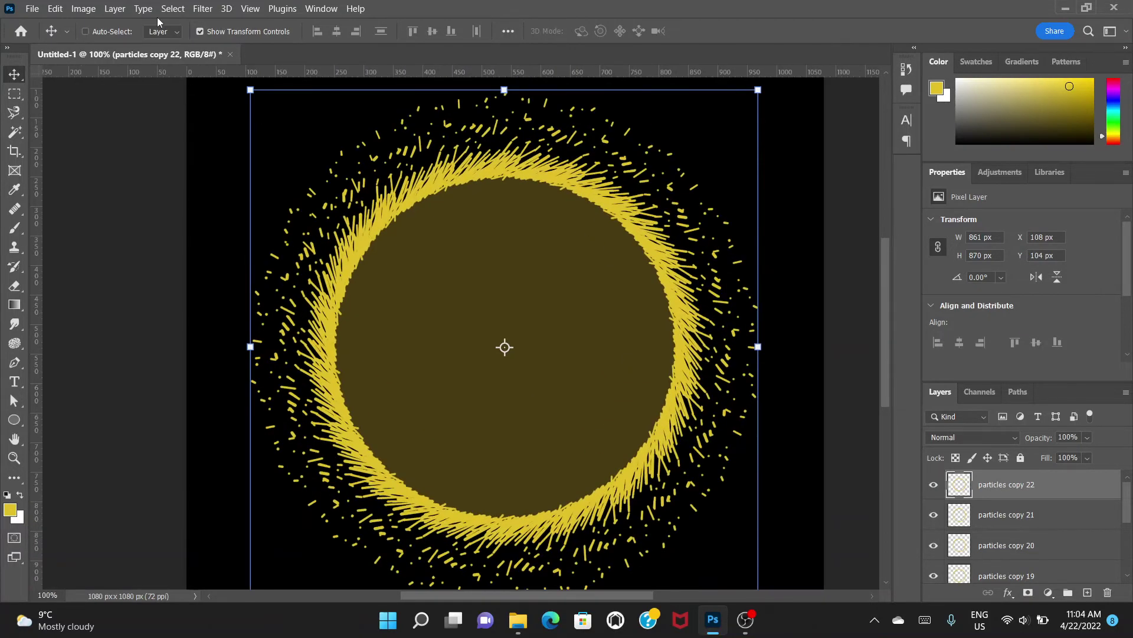
{"action": "left_click", "coordinate": [202, 9]}
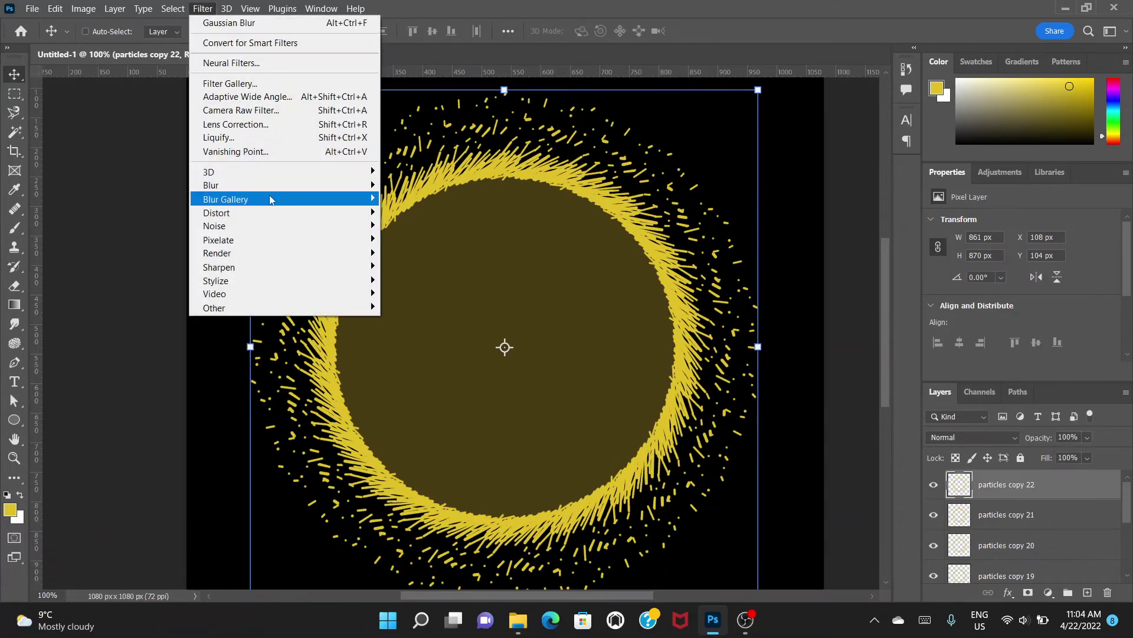
{"action": "mouse_move", "coordinate": [283, 185]}
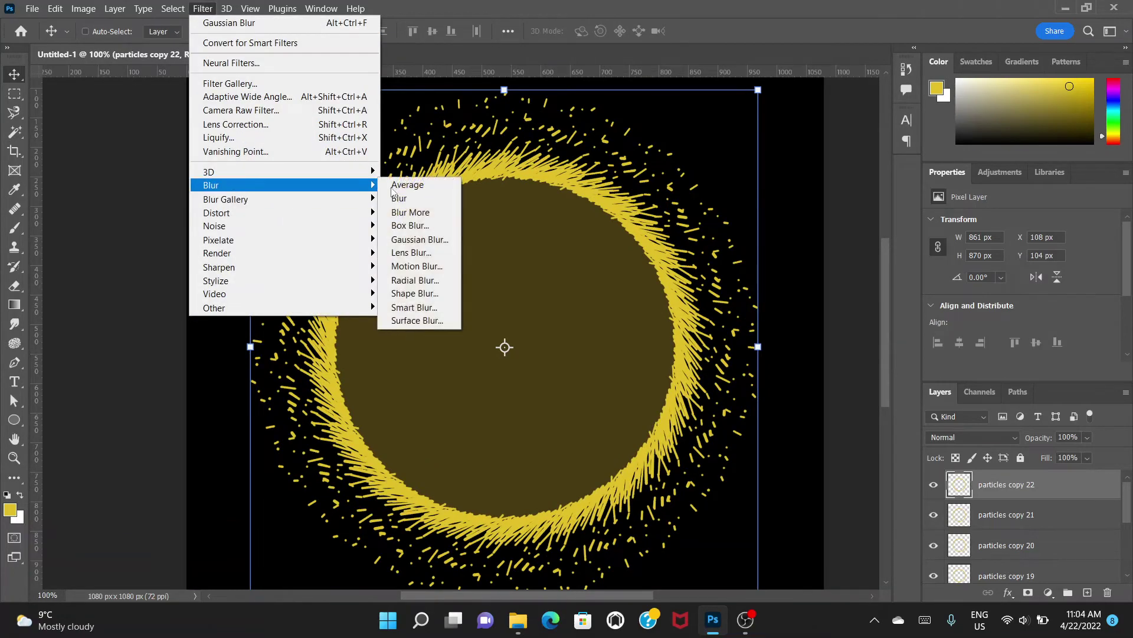
{"action": "left_click", "coordinate": [417, 240]}
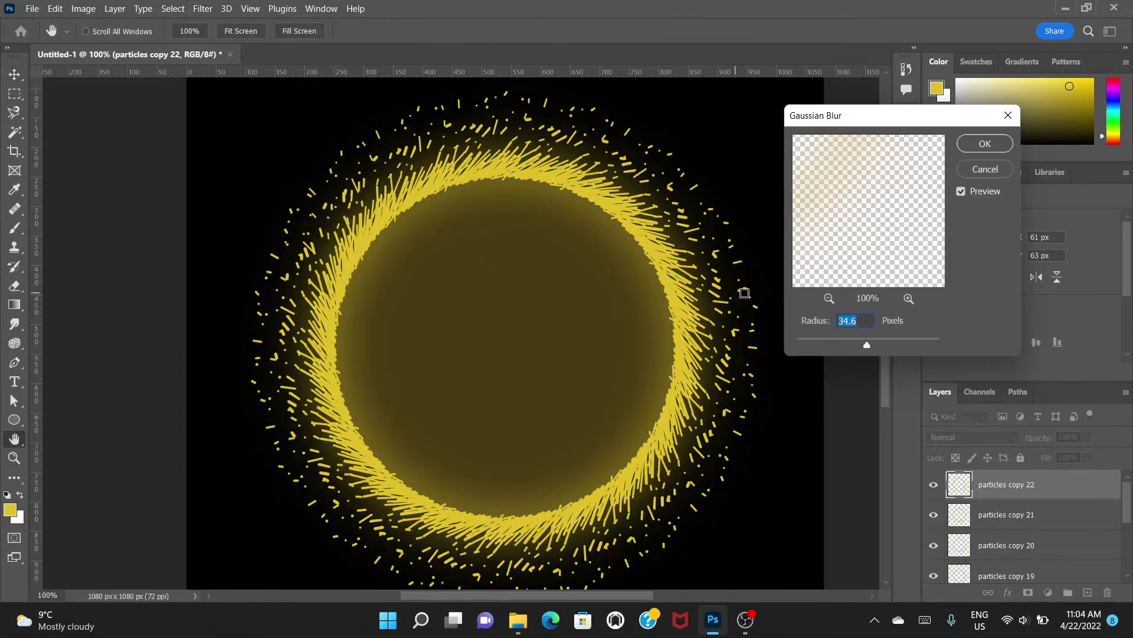
{"action": "left_click_drag", "start_coordinate": [866, 345], "coordinate": [805, 347]}
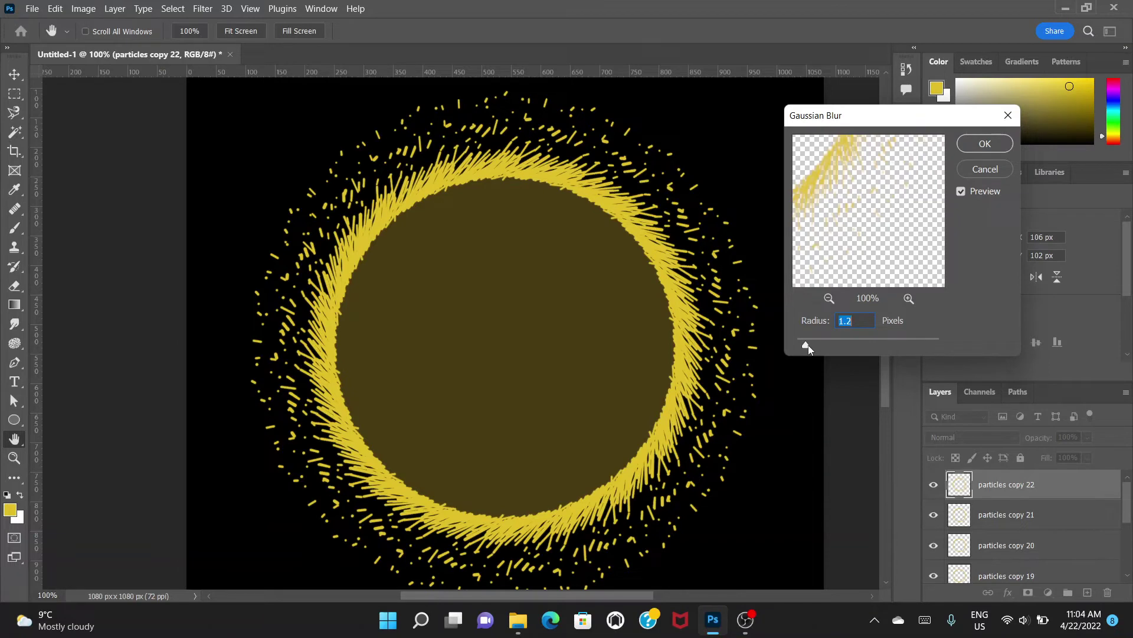
{"action": "left_click_drag", "start_coordinate": [809, 345], "coordinate": [805, 349]}
{"action": "type", "text": "1"}
{"action": "left_click_drag", "start_coordinate": [804, 347], "coordinate": [808, 347]}
{"action": "left_click", "coordinate": [983, 144]}
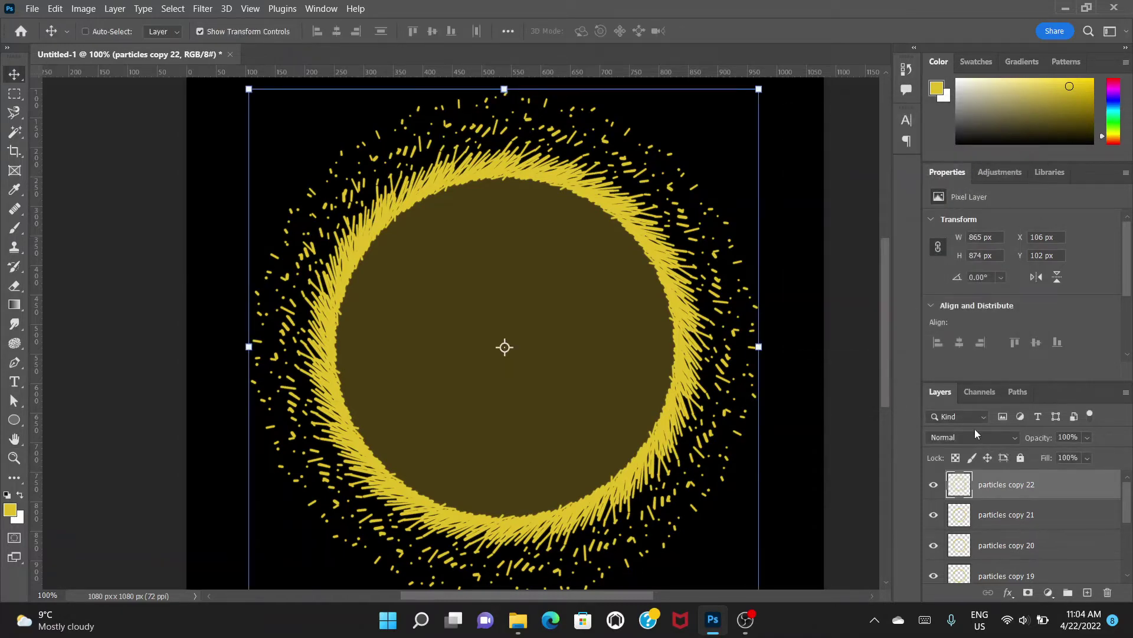
Apply a Gaussian Blur with a 20-pixel radius to the second ring layer from the top, particles copy 21
{"action": "left_click", "coordinate": [1038, 517]}
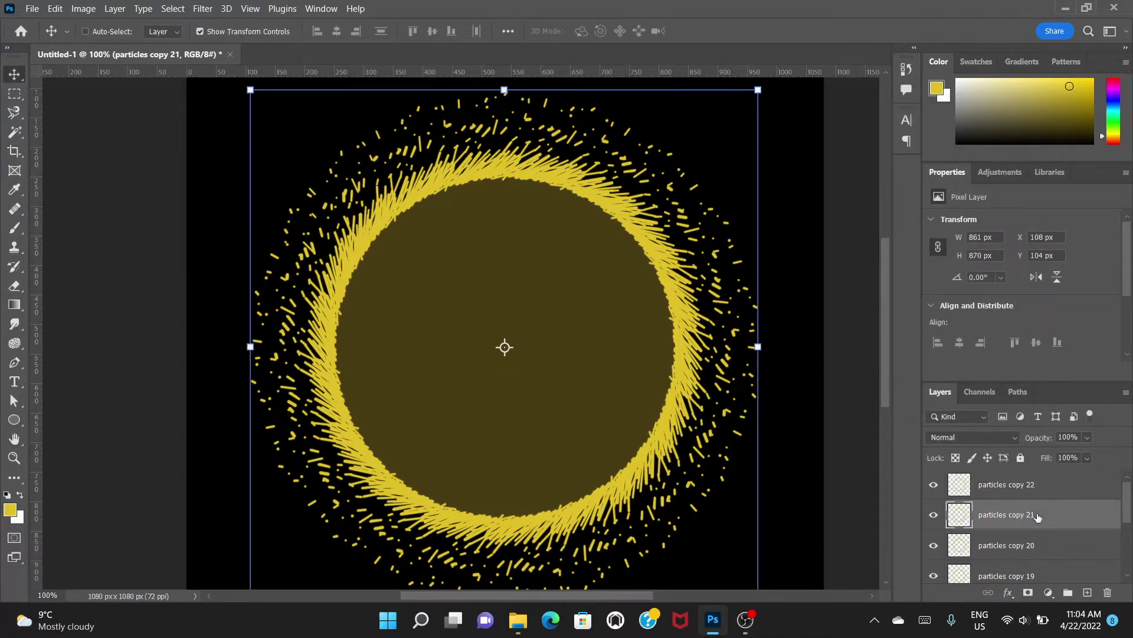
{"action": "left_click", "coordinate": [1039, 489]}
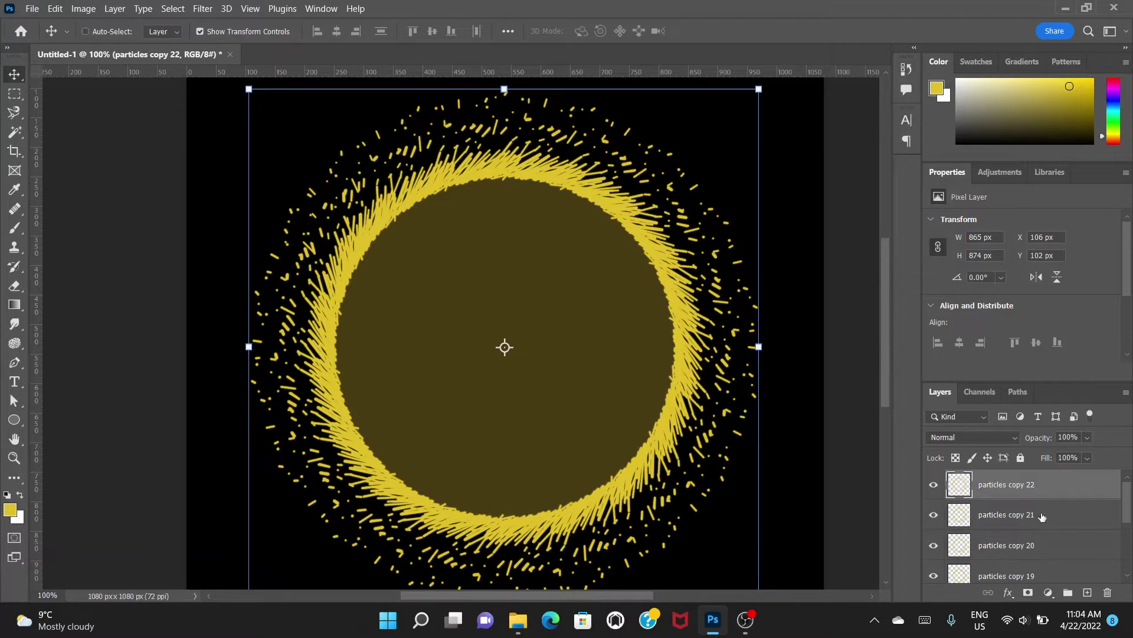
{"action": "left_click", "coordinate": [1043, 517]}
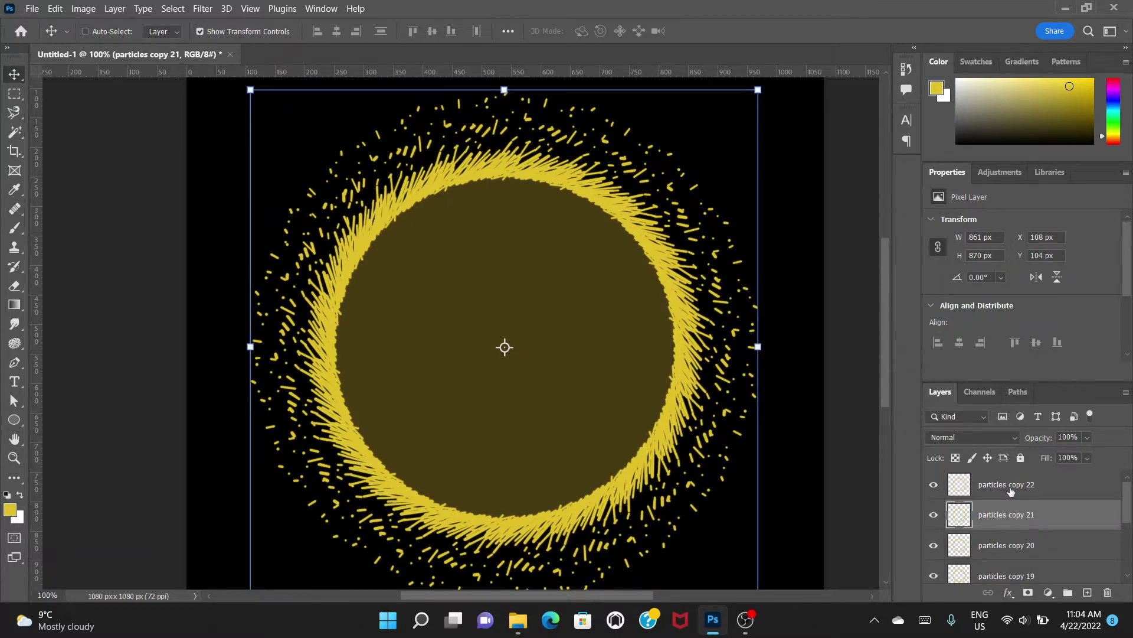
{"action": "left_click", "coordinate": [196, 10]}
{"action": "mouse_move", "coordinate": [269, 188]}
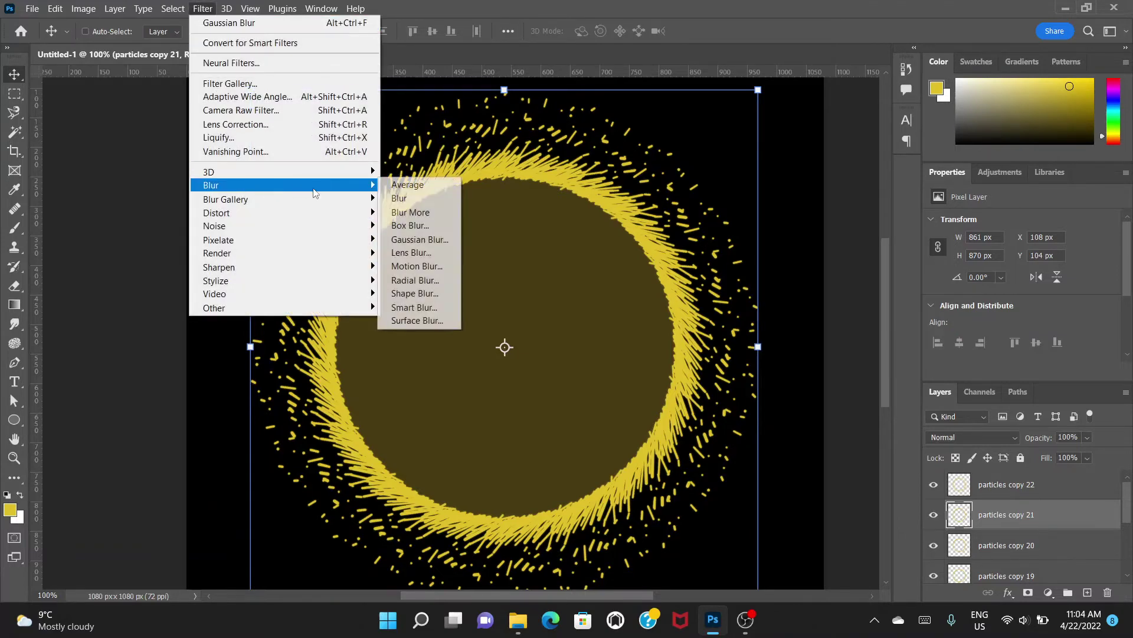
{"action": "left_click", "coordinate": [445, 241]}
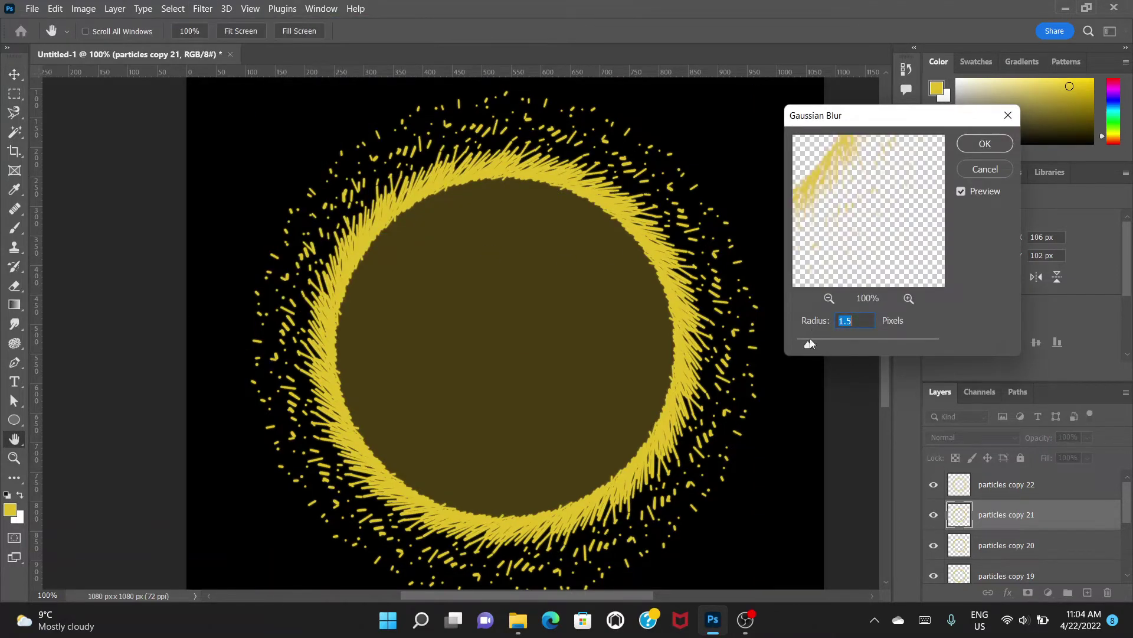
{"action": "left_click_drag", "start_coordinate": [809, 347], "coordinate": [860, 341]}
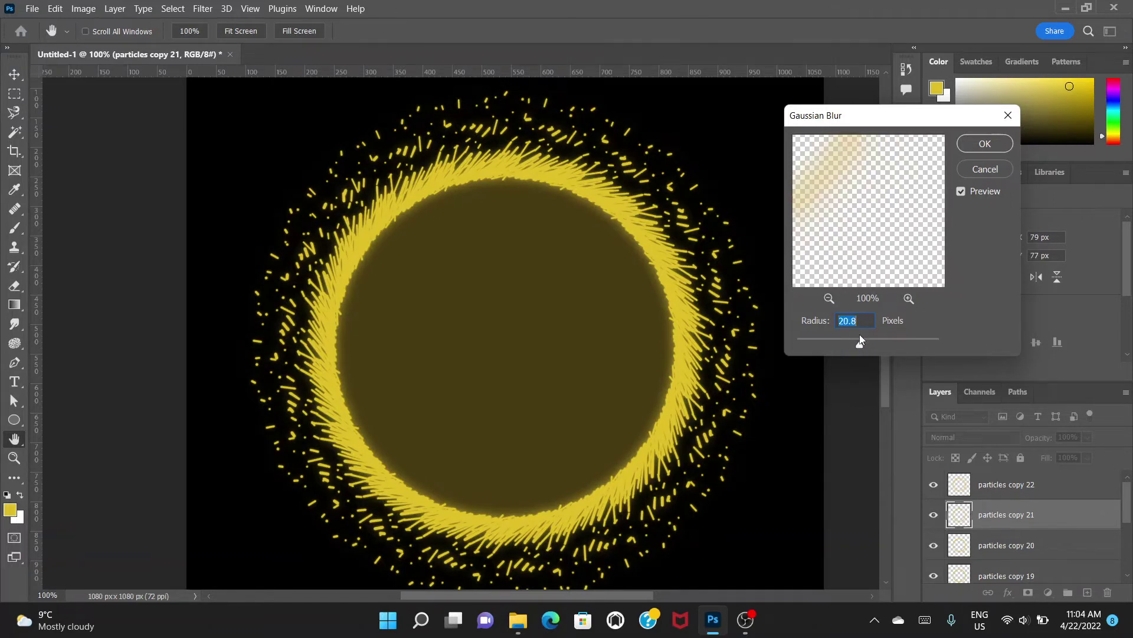
{"action": "type", "text": "20"}
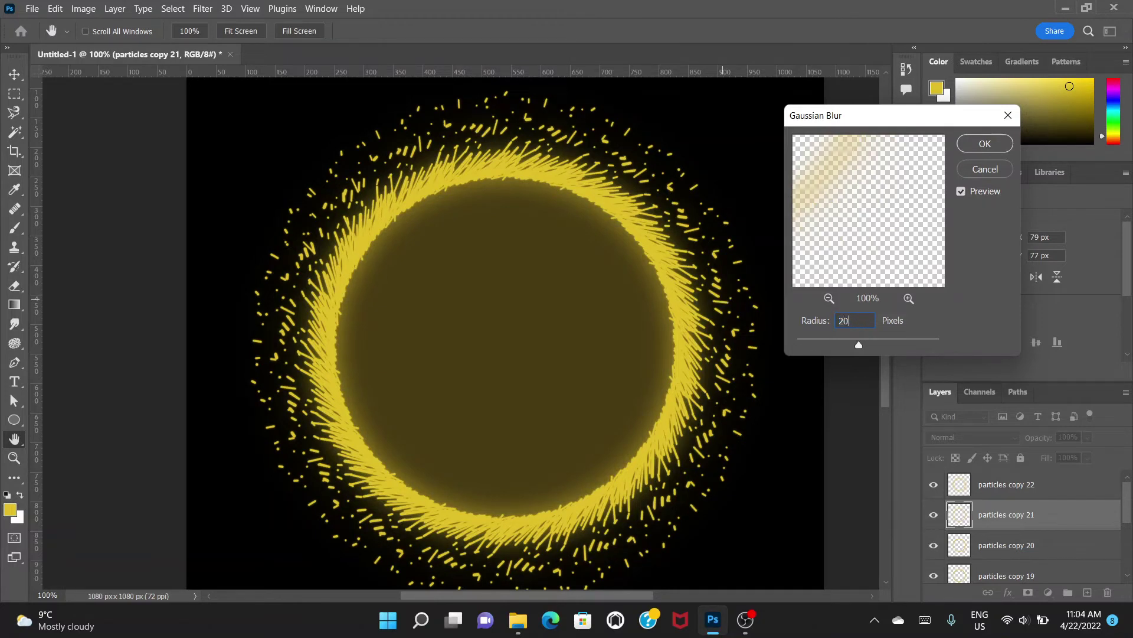
{"action": "key", "text": "Tab"}
{"action": "left_click", "coordinate": [985, 144]}
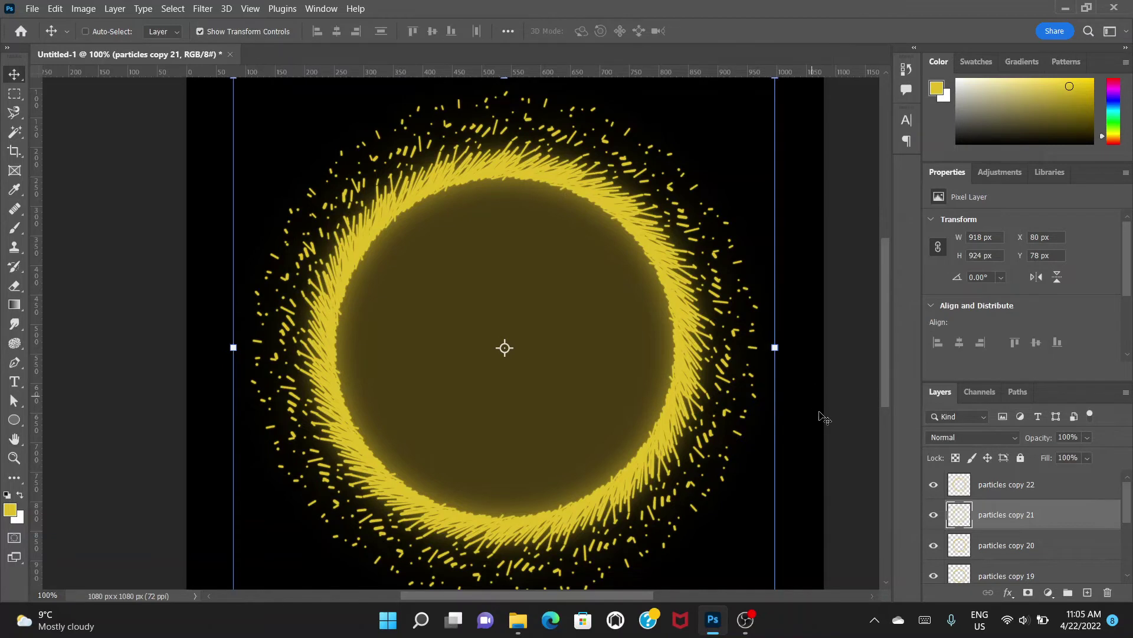
{"action": "scroll", "coordinate": [831, 433], "scroll_direction": "down", "scroll_amount": 2}
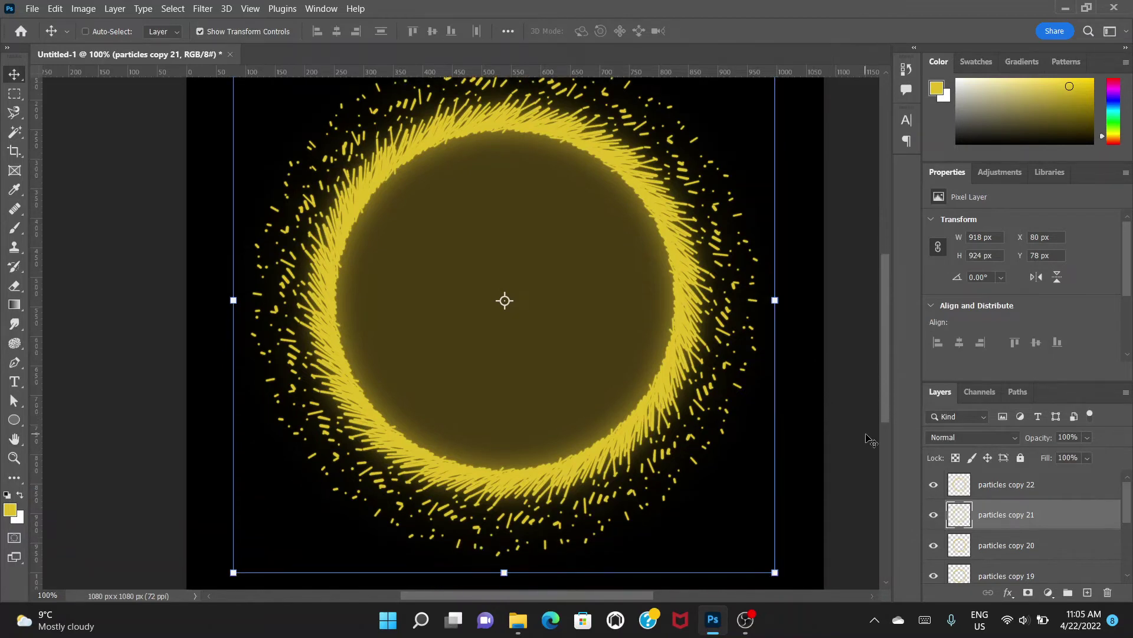
Apply a Gaussian Blur with a 4-pixel radius to the particles copy 20 layer
{"action": "left_click", "coordinate": [1004, 544]}
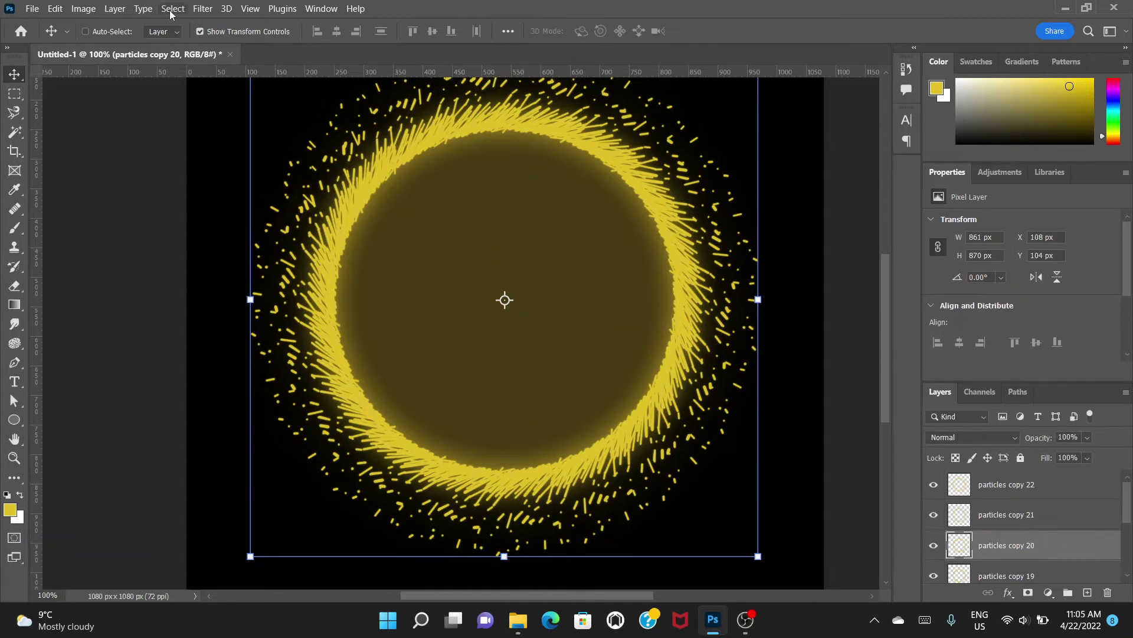
{"action": "left_click", "coordinate": [204, 9]}
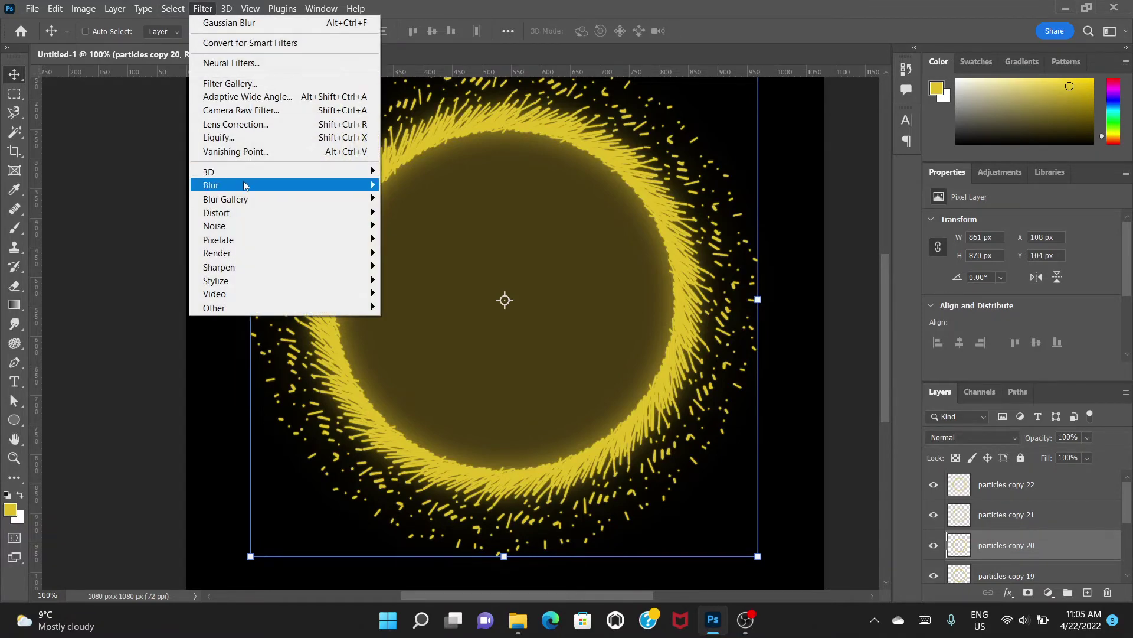
{"action": "mouse_move", "coordinate": [285, 190]}
{"action": "left_click", "coordinate": [418, 240]}
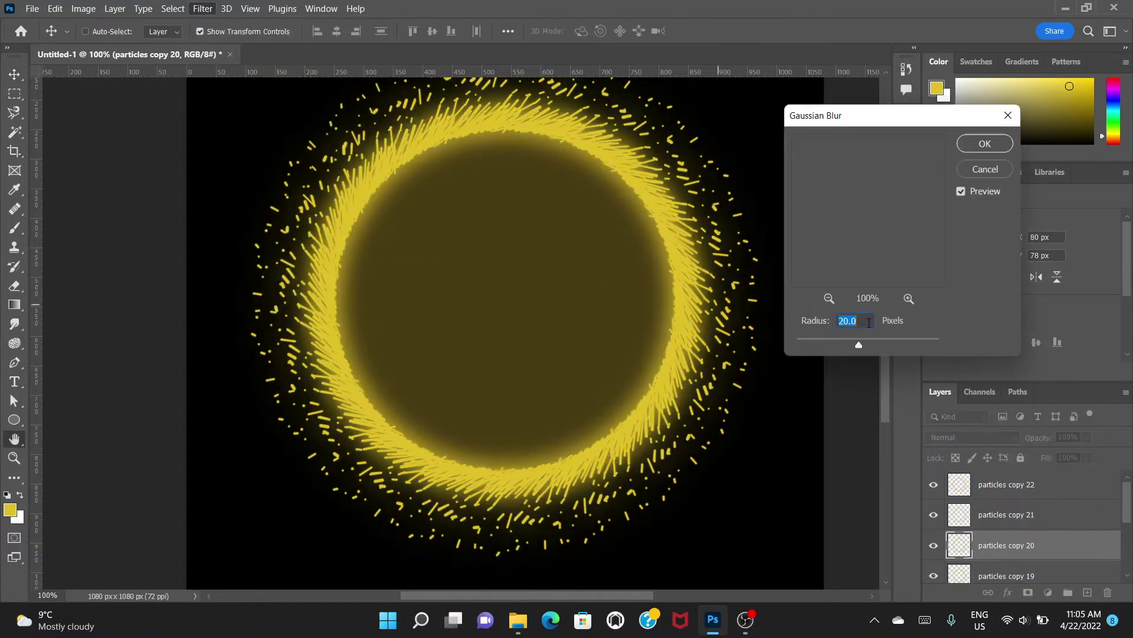
{"action": "left_click", "coordinate": [829, 339]}
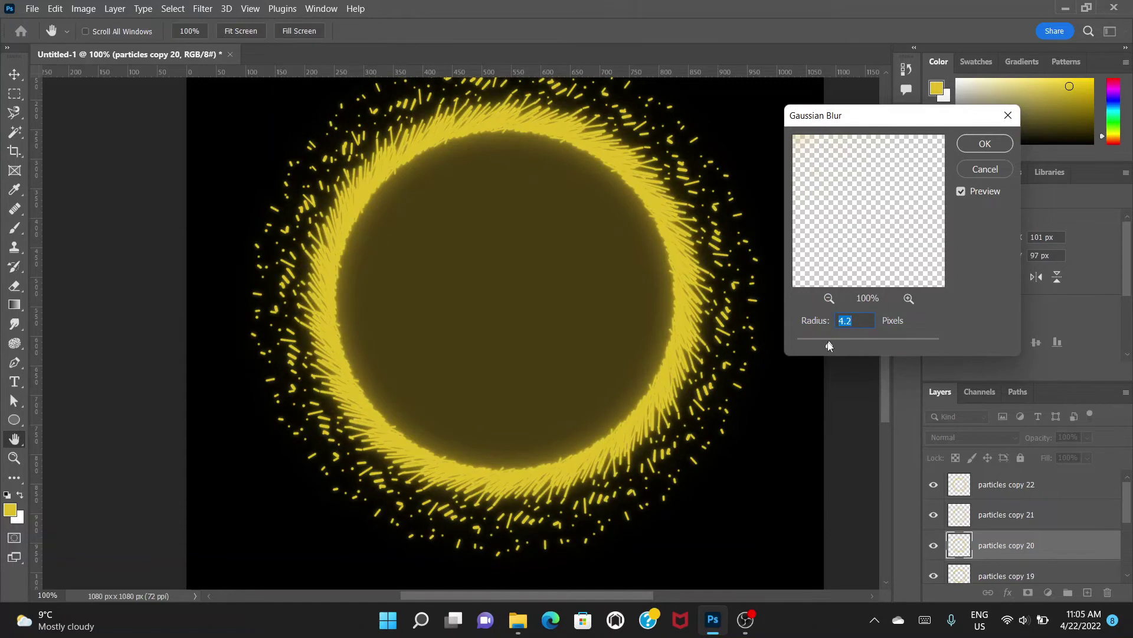
{"action": "left_click_drag", "start_coordinate": [827, 347], "coordinate": [833, 347]}
{"action": "double_click", "coordinate": [849, 322]}
{"action": "left_click", "coordinate": [983, 146]}
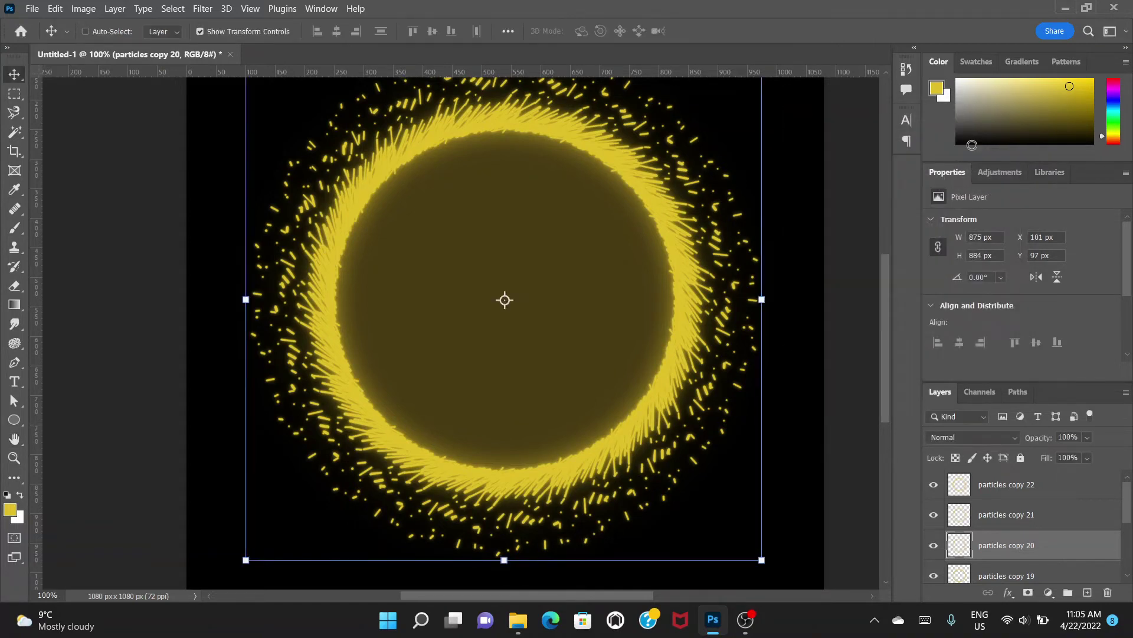
Add an orange (#ea7813) Color Overlay effect to the particles copy 20 layer
{"action": "double_click", "coordinate": [1055, 548]}
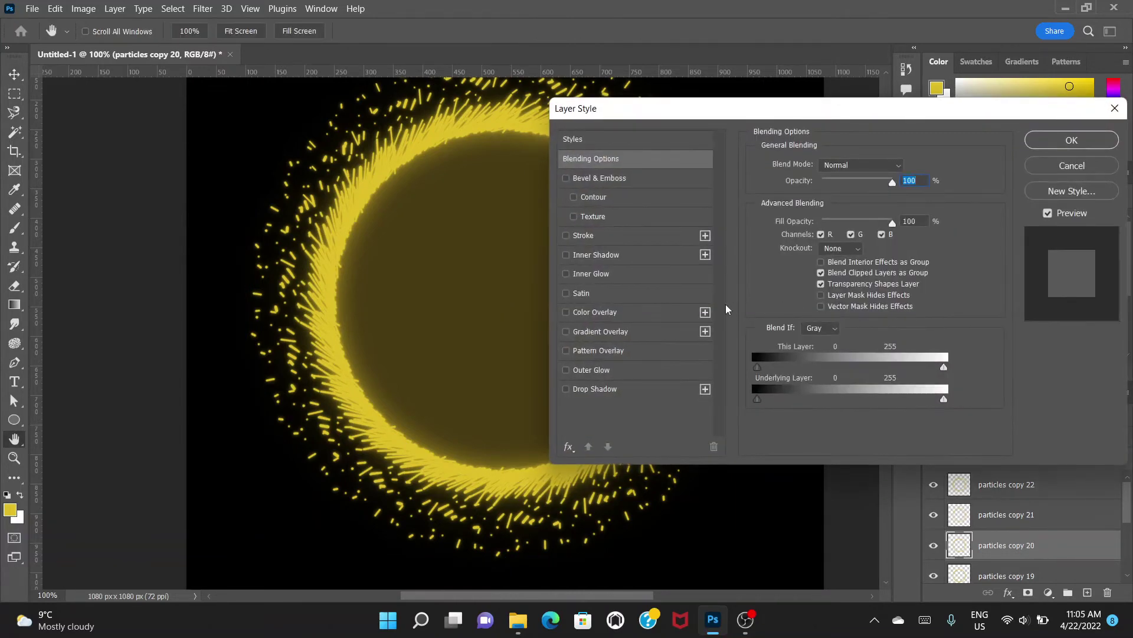
{"action": "left_click", "coordinate": [649, 314]}
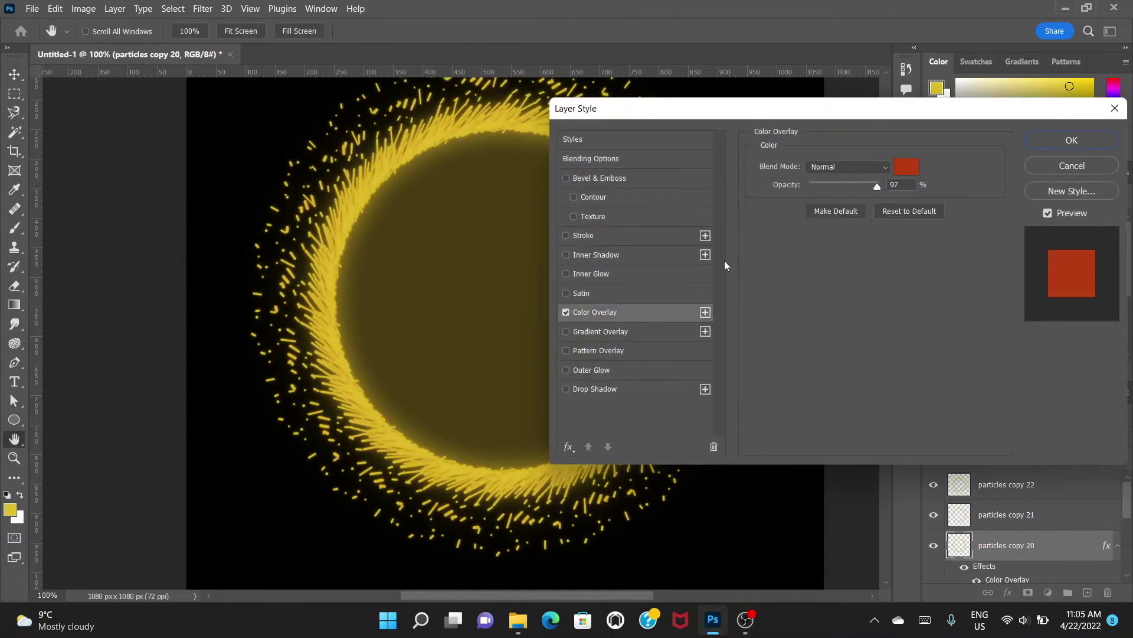
{"action": "left_click", "coordinate": [906, 167]}
{"action": "left_click", "coordinate": [891, 85]}
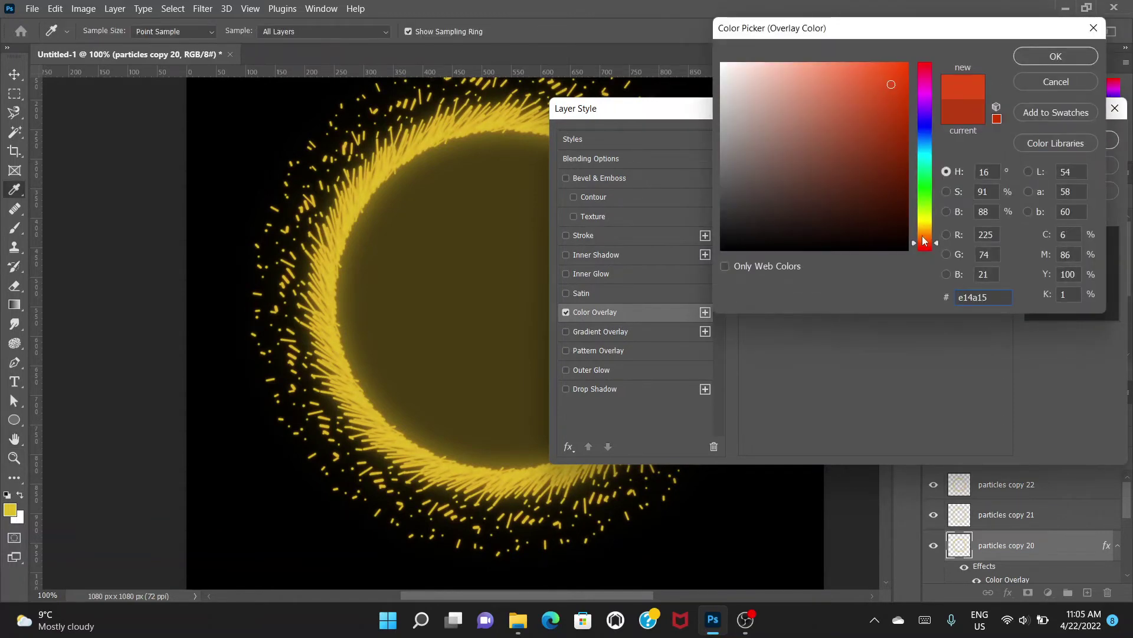
{"action": "left_click", "coordinate": [923, 236]}
{"action": "left_click", "coordinate": [894, 79]}
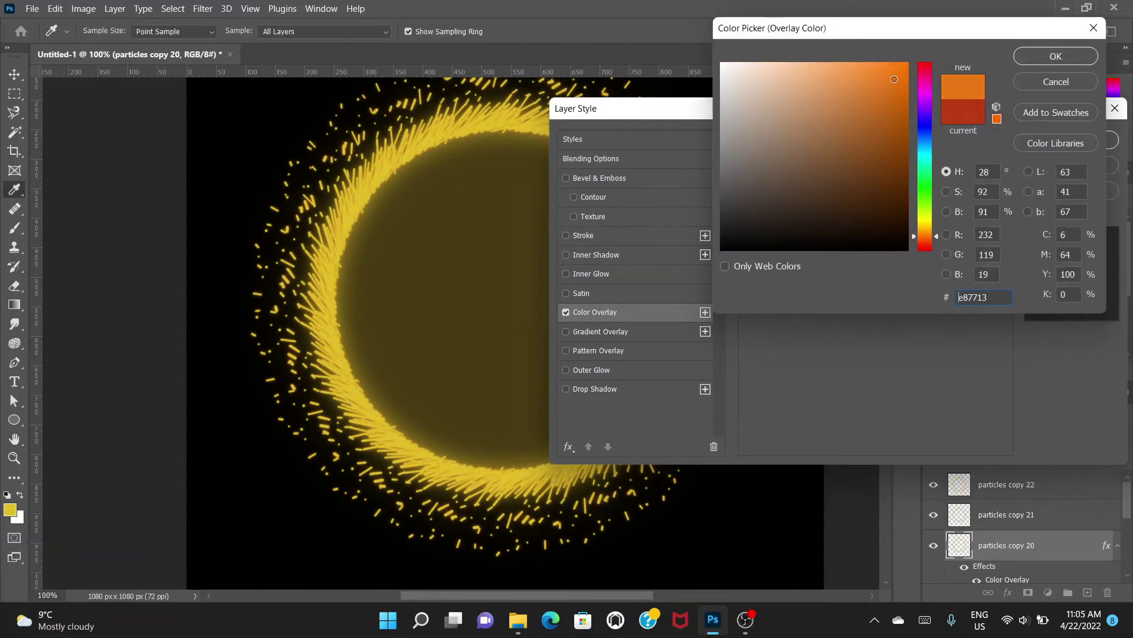
{"action": "left_click", "coordinate": [1054, 56]}
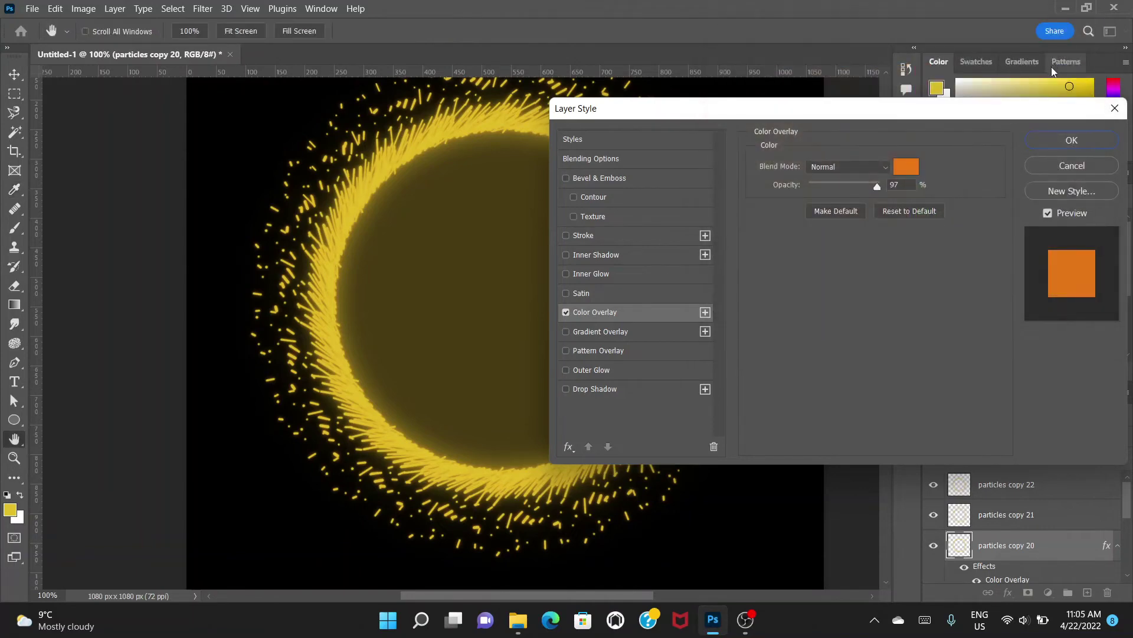
{"action": "left_click_drag", "start_coordinate": [1017, 112], "coordinate": [803, 321]}
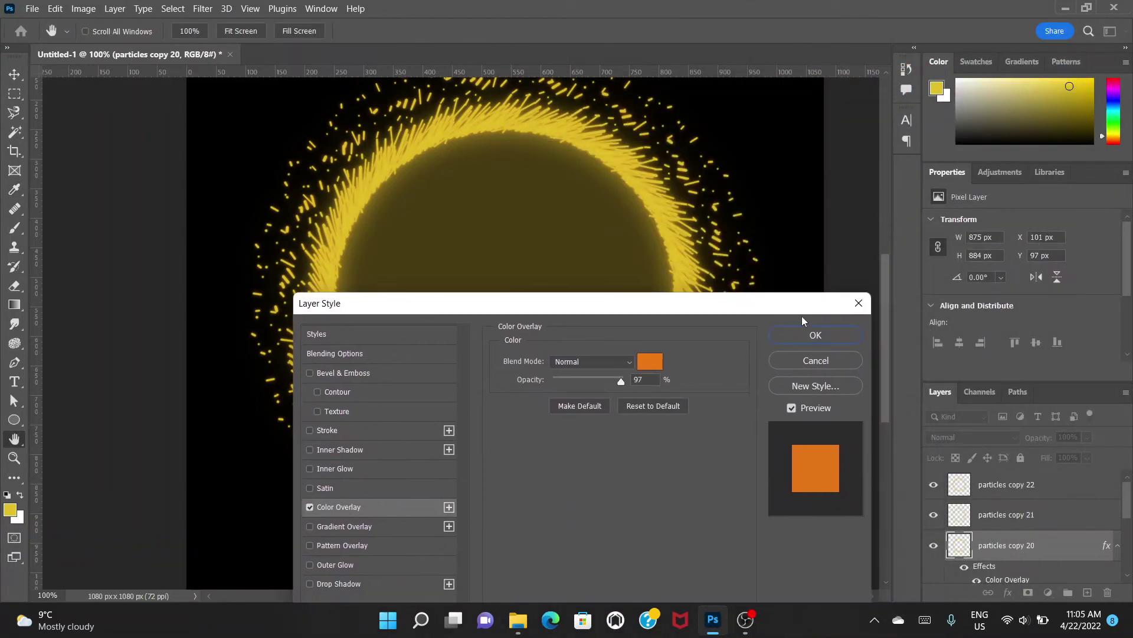
{"action": "left_click", "coordinate": [814, 335]}
Scale the particles copy 20 ring up proportionally about its centre to about 105.4%
{"action": "key", "text": "v"}
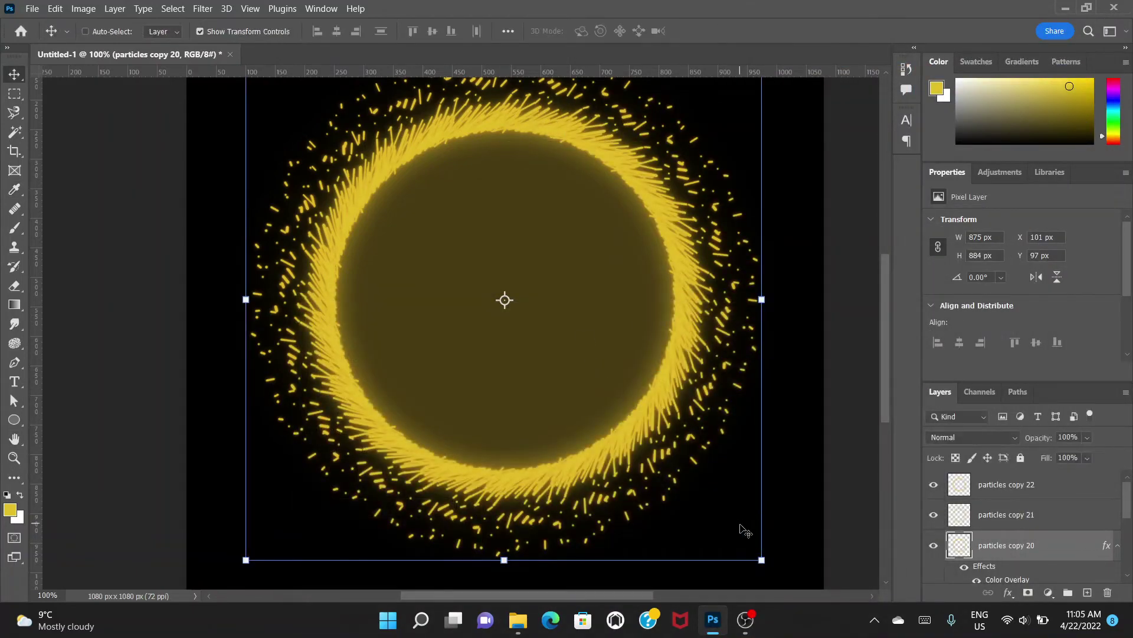
{"action": "key", "text": "shift+Up"}
{"action": "key", "text": "shift+Up"}
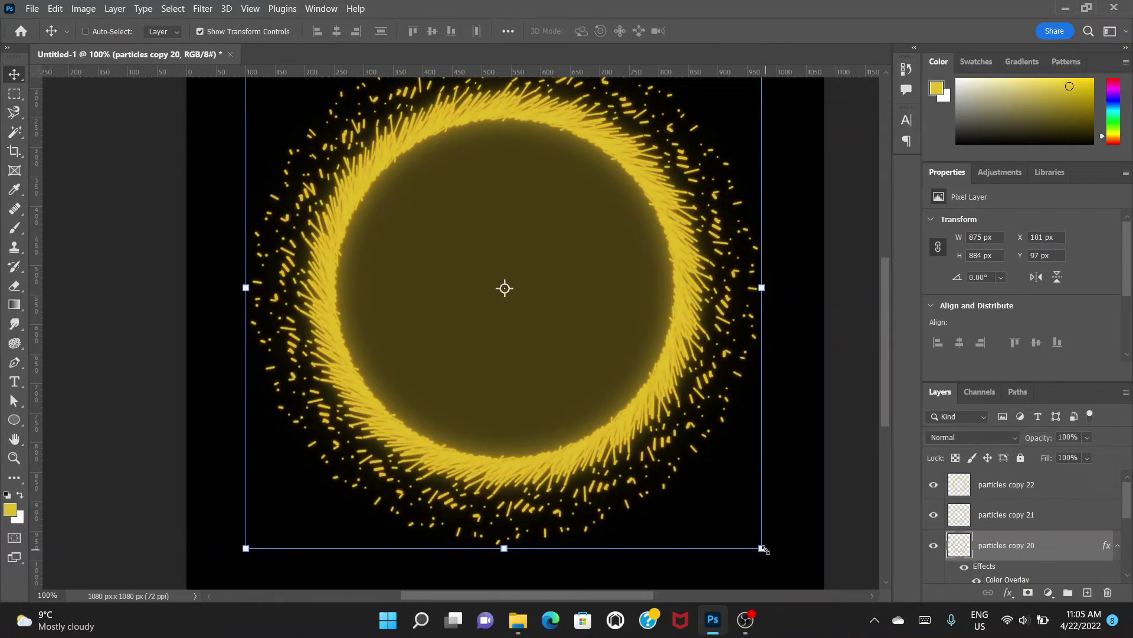
{"action": "left_click_drag", "start_coordinate": [764, 550], "coordinate": [774, 563]}
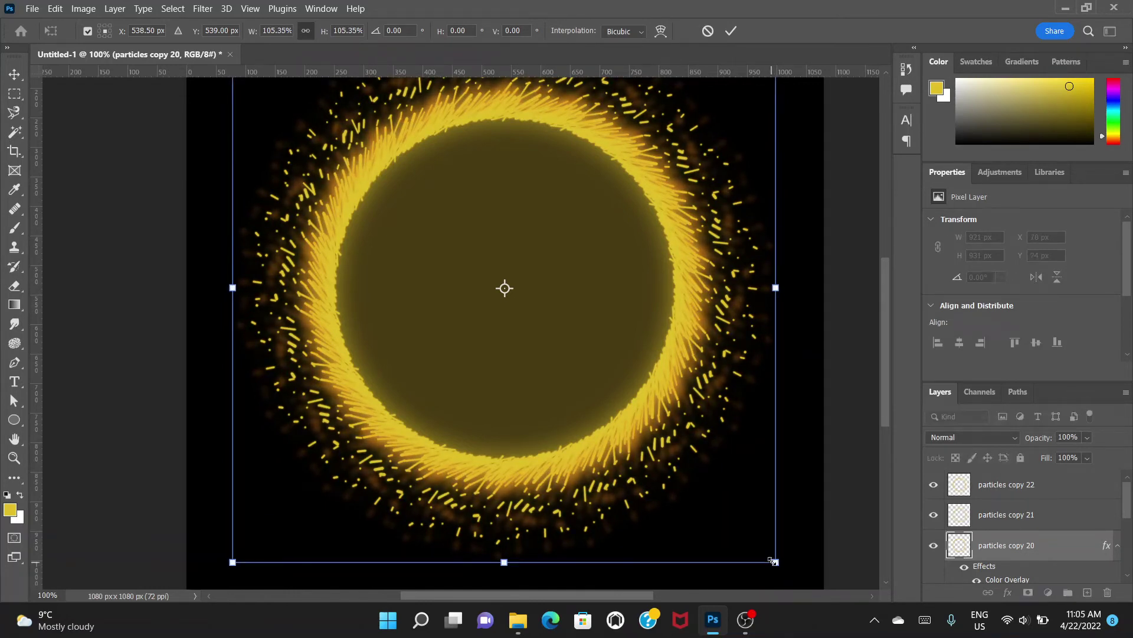
{"action": "key", "text": "Return"}
Apply a Gaussian Blur with a 6-pixel radius to the particles copy 19 layer
{"action": "scroll", "coordinate": [995, 530], "scroll_direction": "down", "scroll_amount": 2}
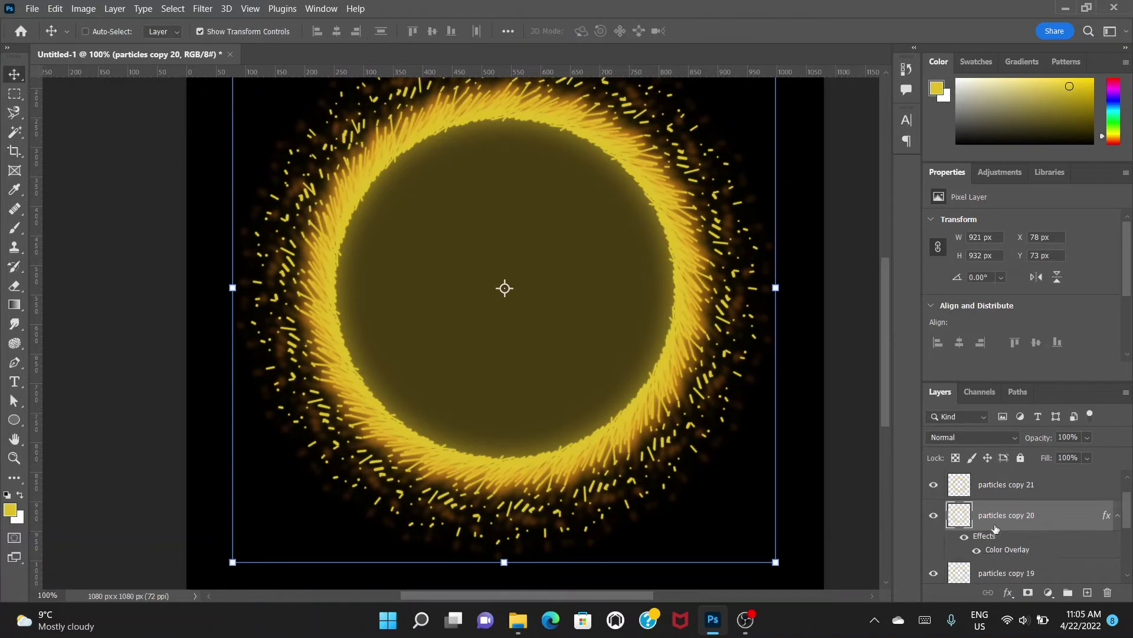
{"action": "left_click", "coordinate": [1044, 543]}
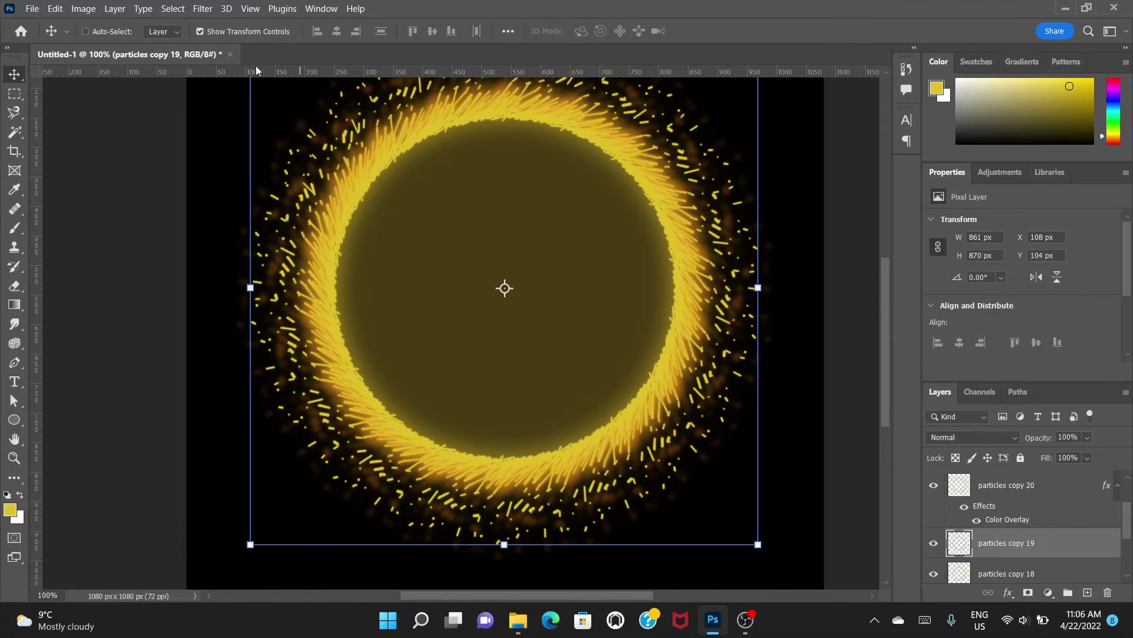
{"action": "left_click", "coordinate": [203, 8]}
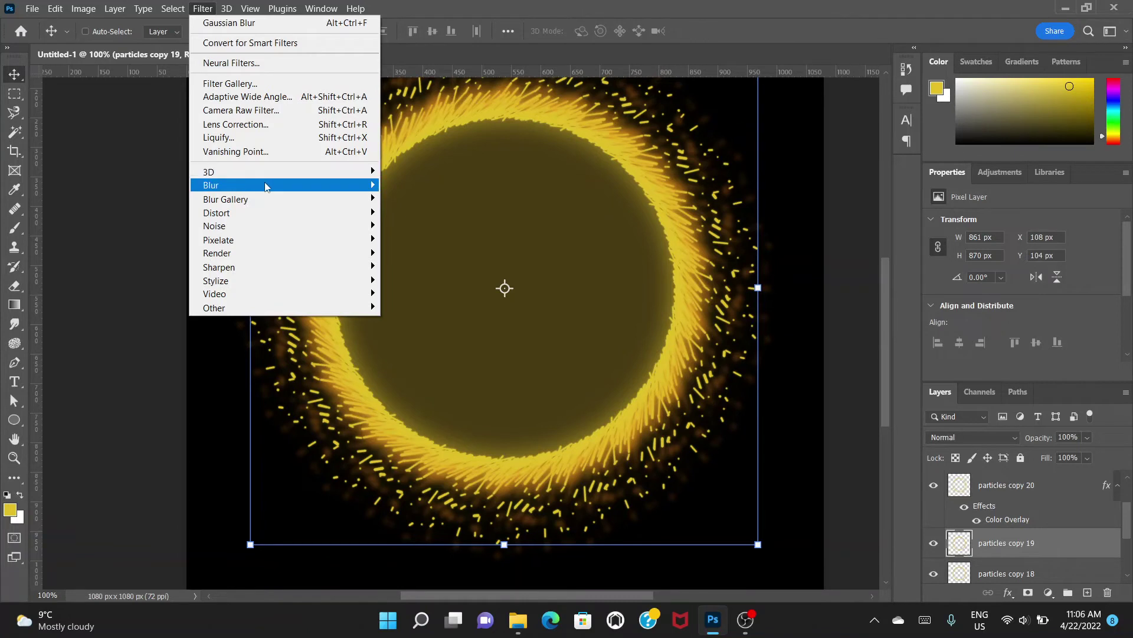
{"action": "mouse_move", "coordinate": [265, 187]}
{"action": "left_click", "coordinate": [416, 239]}
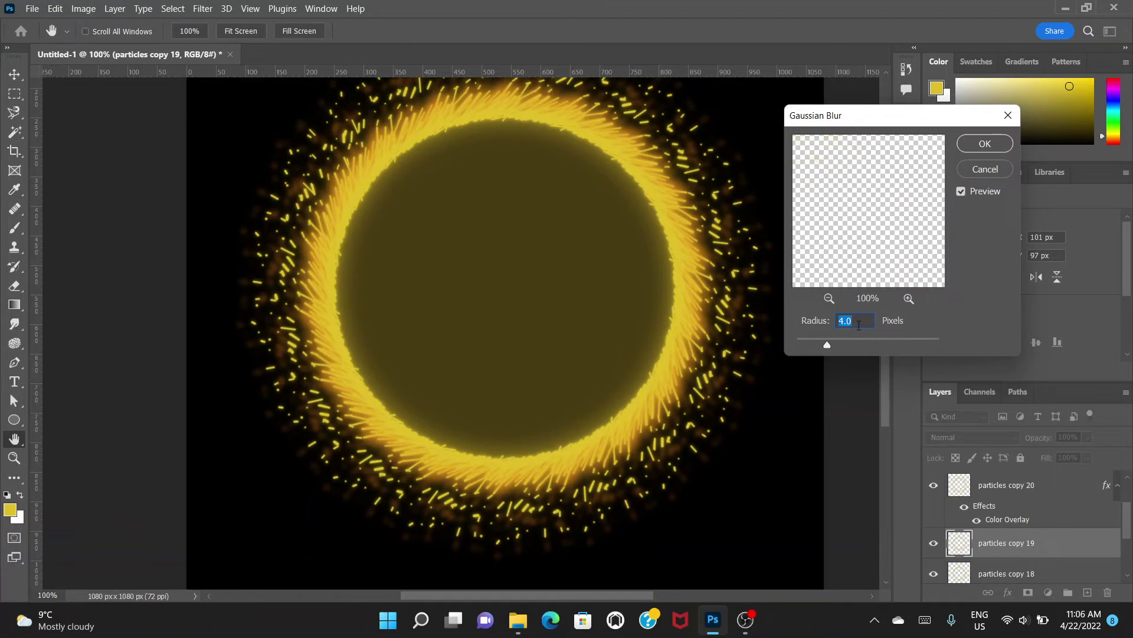
{"action": "type", "text": "6"}
{"action": "left_click", "coordinate": [985, 143]}
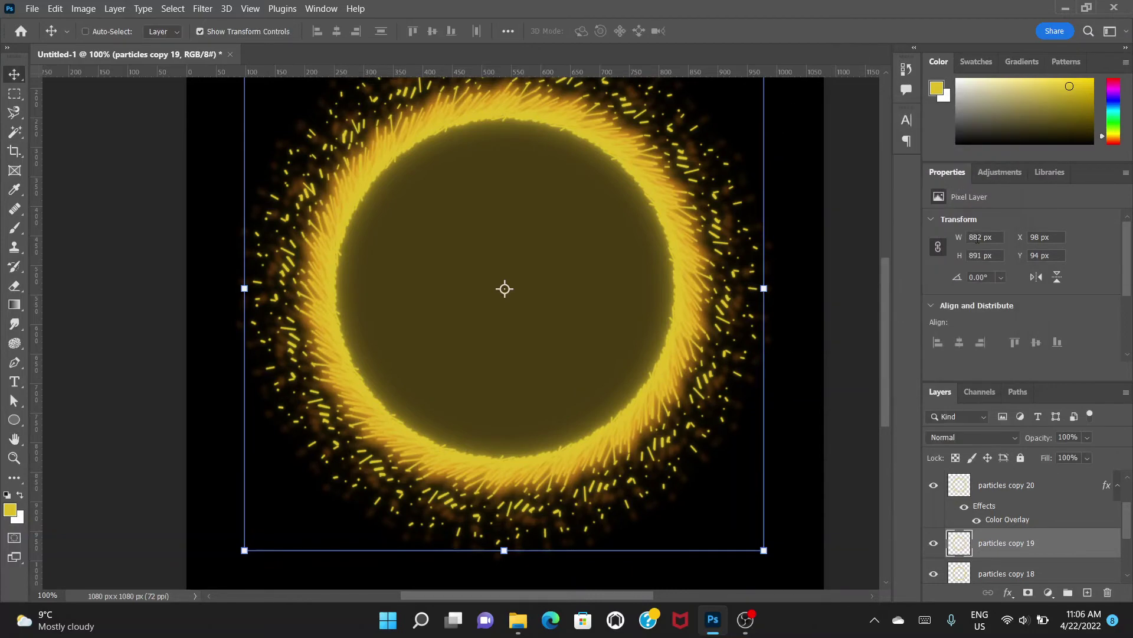
Add a red-orange (#b94011) Color Overlay to particles copy 19 and scale that ring up about its centre to about 111.7%
{"action": "double_click", "coordinate": [1065, 546]}
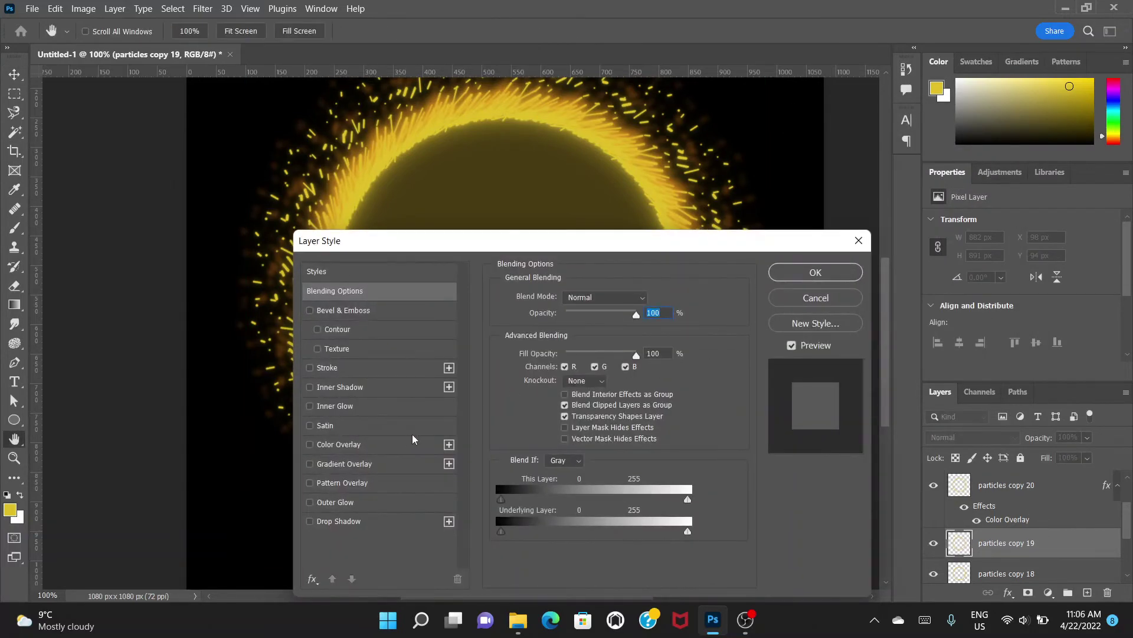
{"action": "left_click_drag", "start_coordinate": [544, 253], "coordinate": [780, 228]}
{"action": "left_click", "coordinate": [885, 272]}
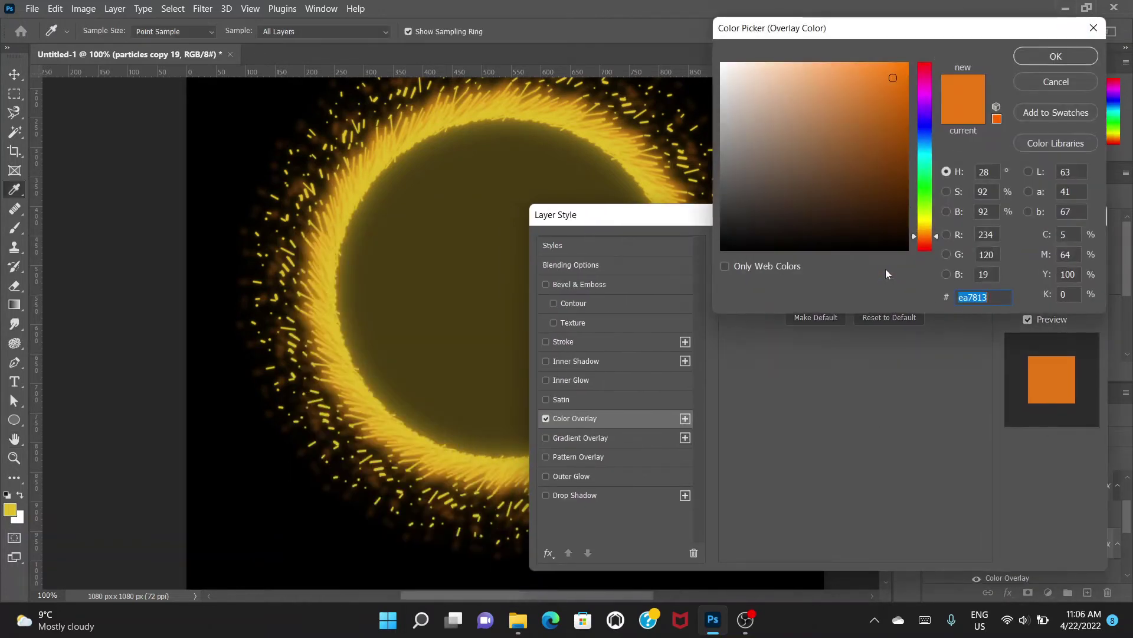
{"action": "left_click", "coordinate": [926, 238]}
{"action": "left_click", "coordinate": [892, 115]}
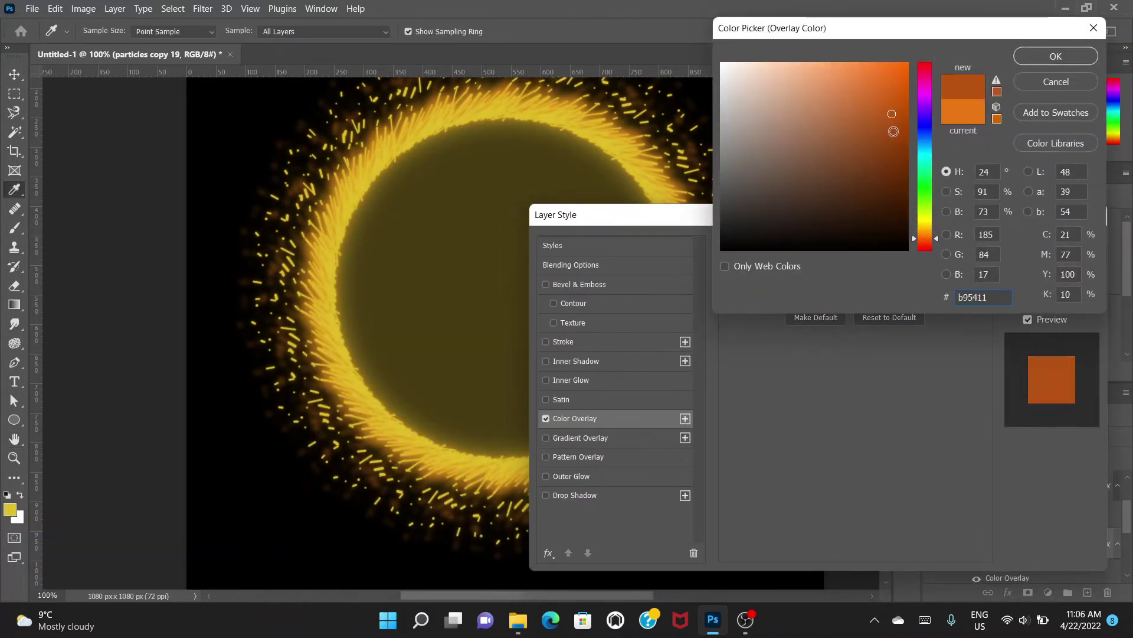
{"action": "left_click", "coordinate": [915, 240]}
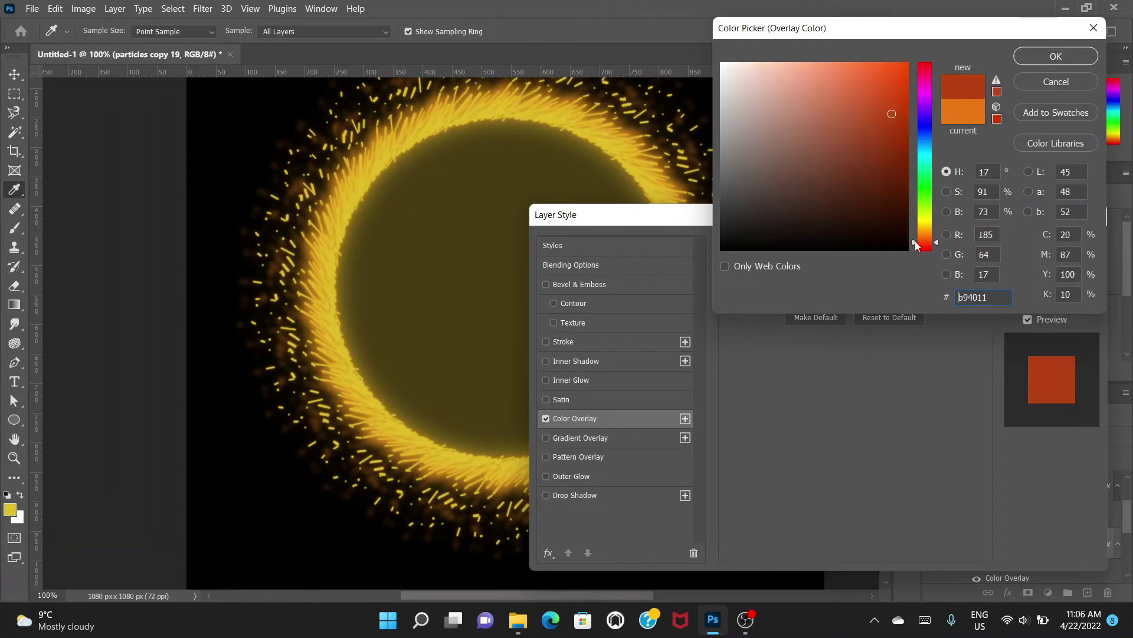
{"action": "left_click", "coordinate": [1039, 59]}
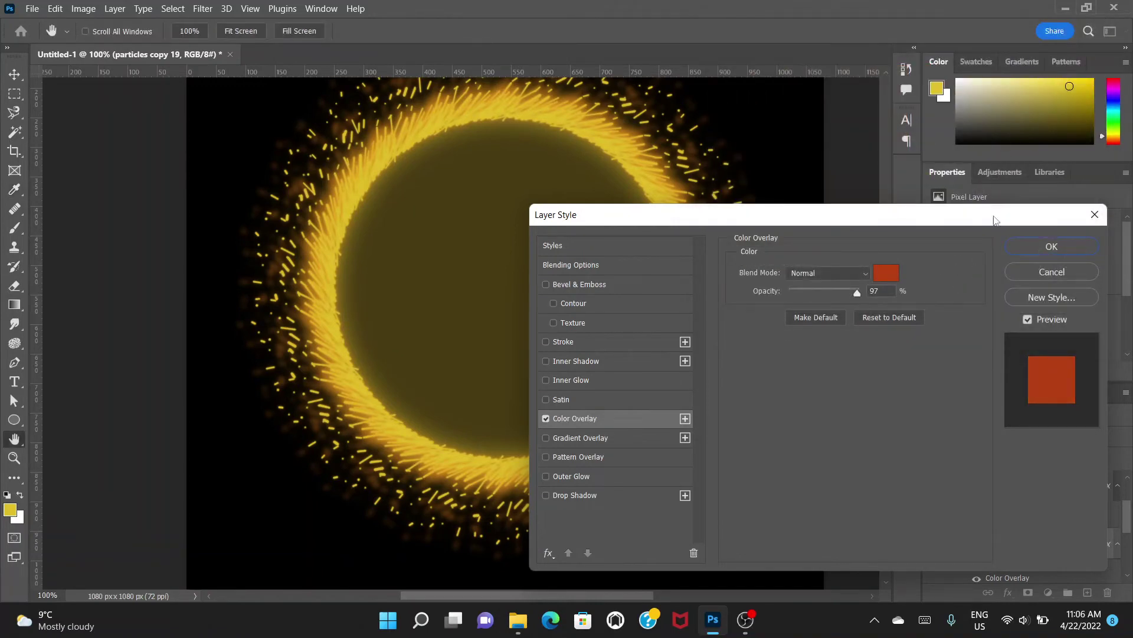
{"action": "left_click", "coordinate": [1050, 244]}
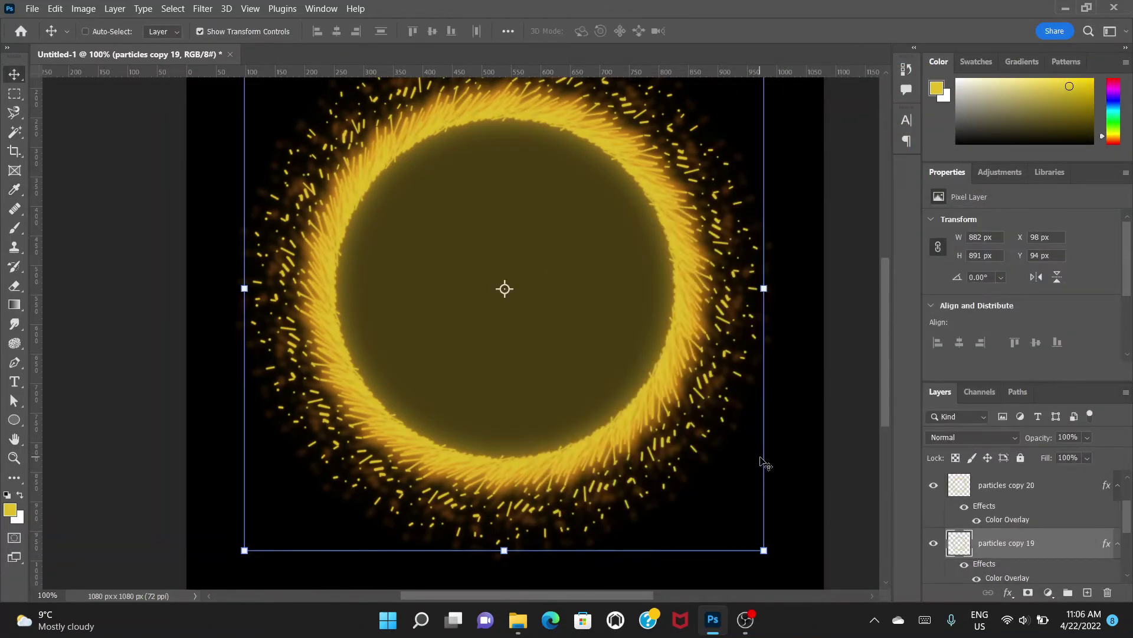
{"action": "left_click_drag", "start_coordinate": [763, 550], "coordinate": [797, 579]}
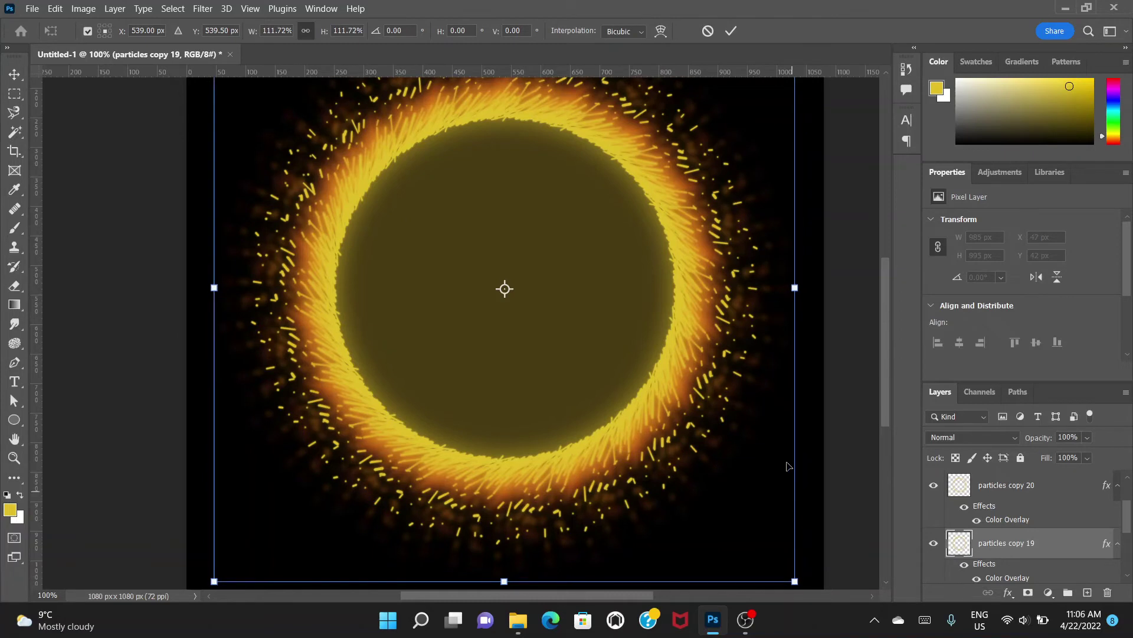
{"action": "key", "text": "Return"}
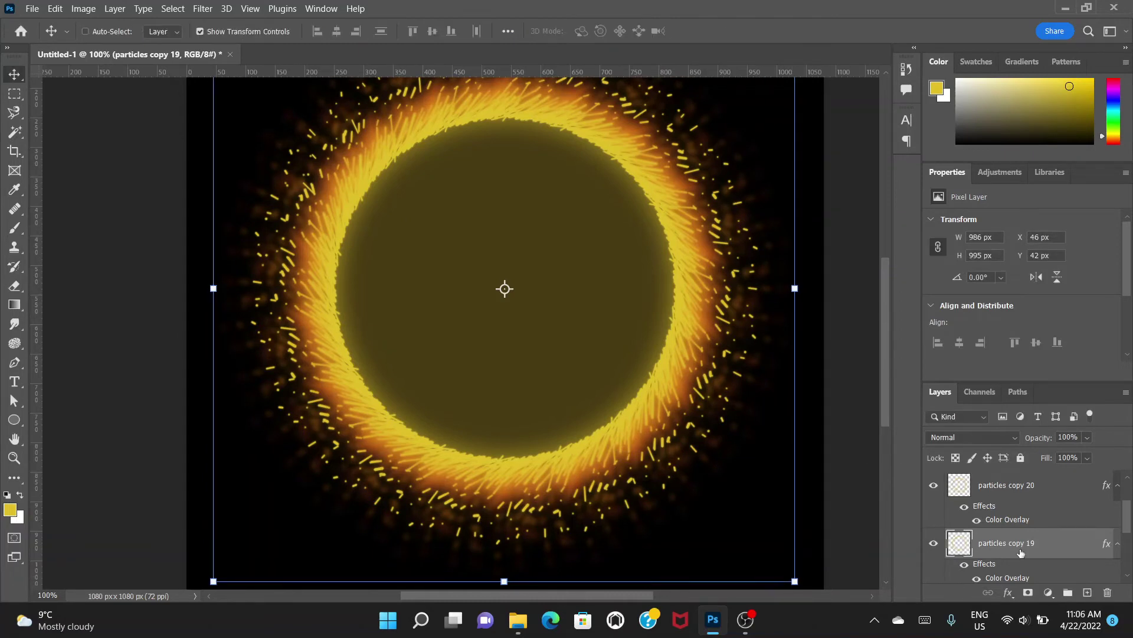
Apply a Gaussian Blur with a 15-pixel radius to the particles copy 18 layer
{"action": "scroll", "coordinate": [1022, 553], "scroll_direction": "down", "scroll_amount": 2}
{"action": "scroll", "coordinate": [1045, 552], "scroll_direction": "down", "scroll_amount": 1}
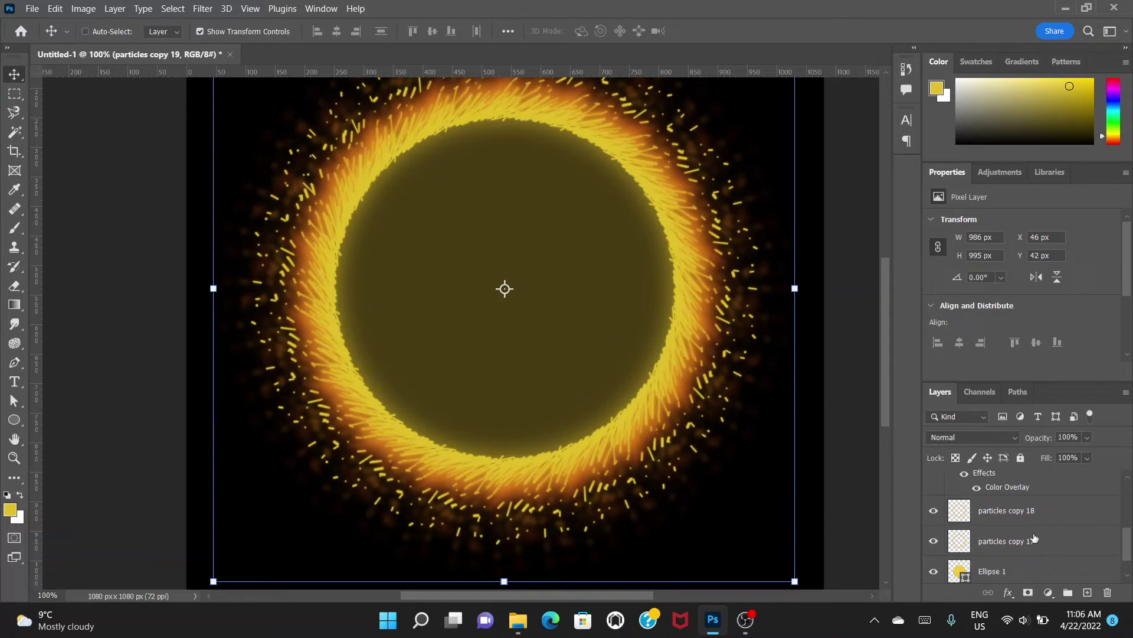
{"action": "scroll", "coordinate": [1033, 523], "scroll_direction": "up", "scroll_amount": 1}
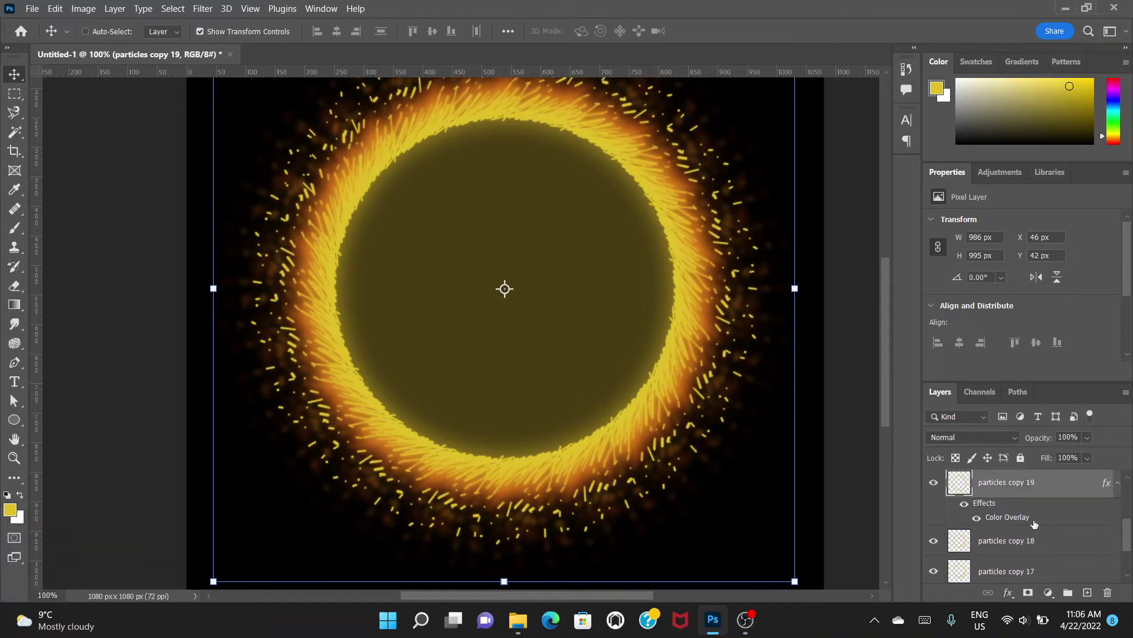
{"action": "scroll", "coordinate": [1039, 525], "scroll_direction": "down", "scroll_amount": 1}
{"action": "scroll", "coordinate": [1046, 516], "scroll_direction": "up", "scroll_amount": 1}
{"action": "left_click", "coordinate": [1047, 541]}
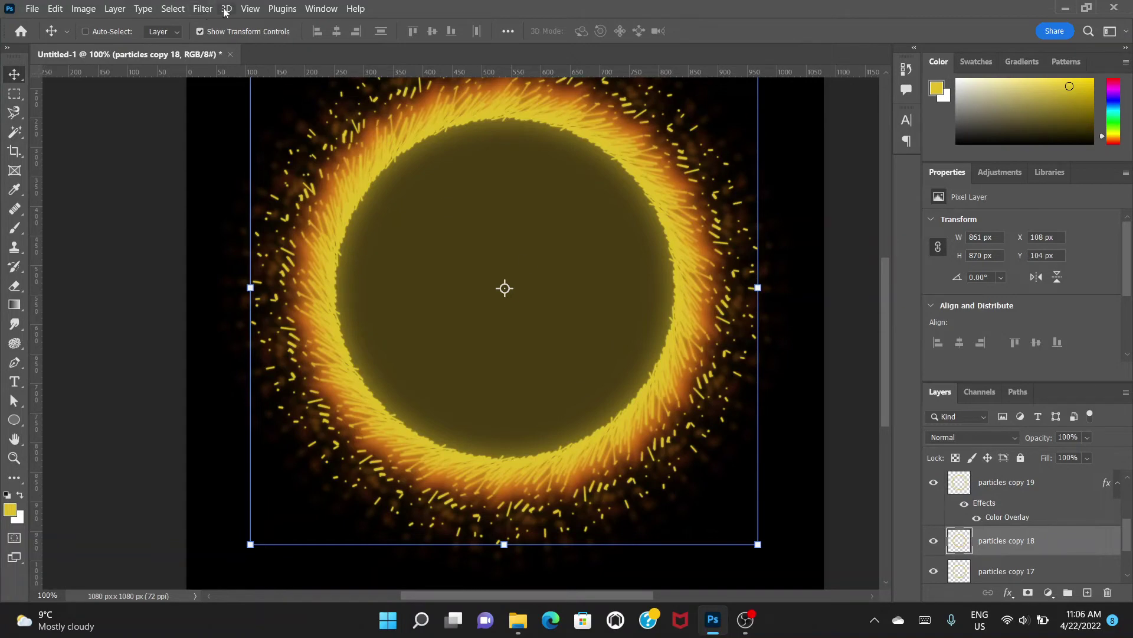
{"action": "left_click", "coordinate": [204, 9]}
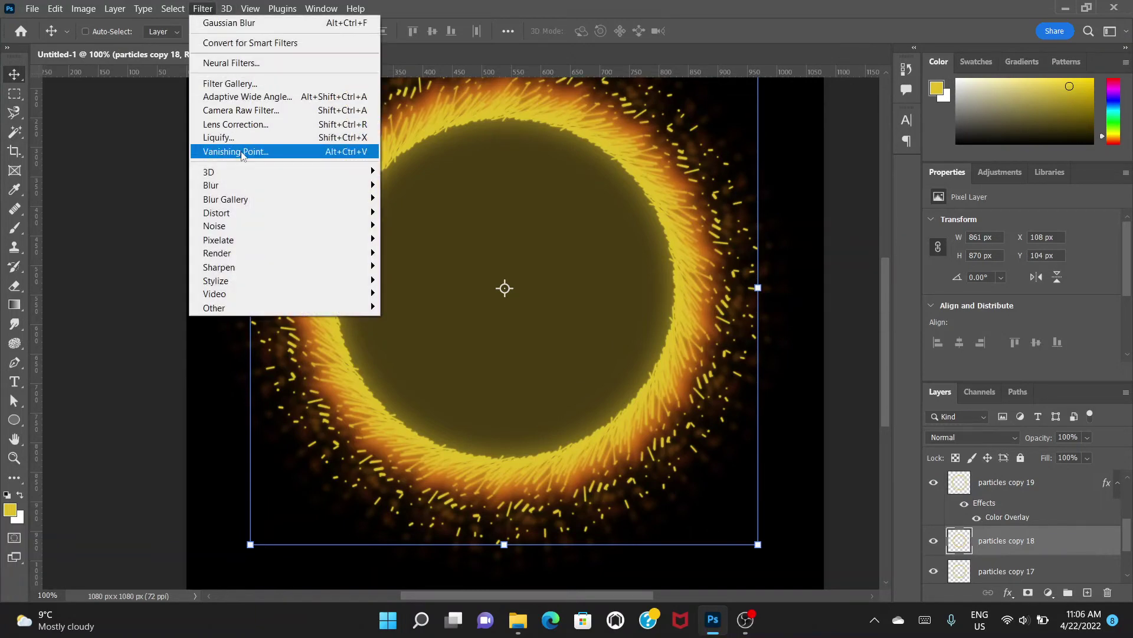
{"action": "mouse_move", "coordinate": [330, 188]}
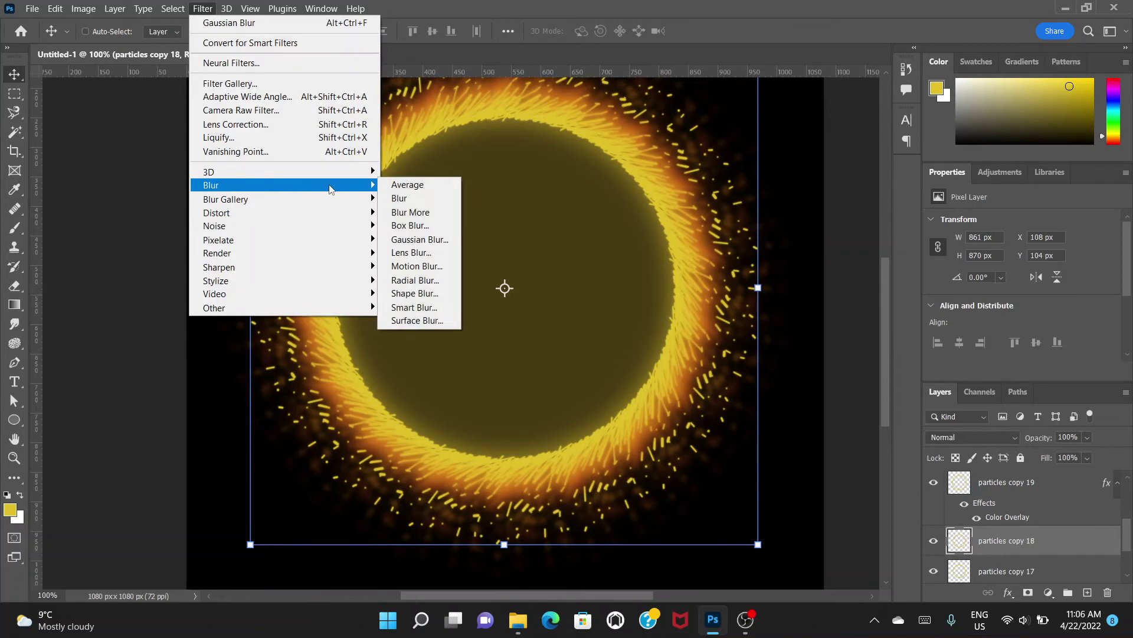
{"action": "left_click", "coordinate": [438, 240]}
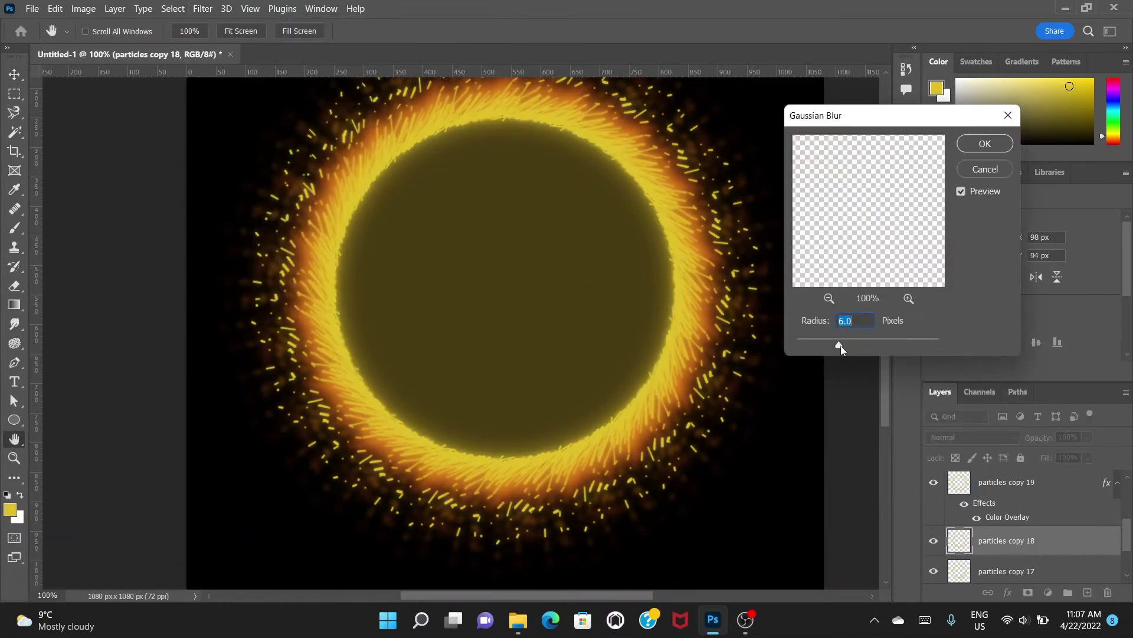
{"action": "left_click_drag", "start_coordinate": [841, 346], "coordinate": [857, 348]}
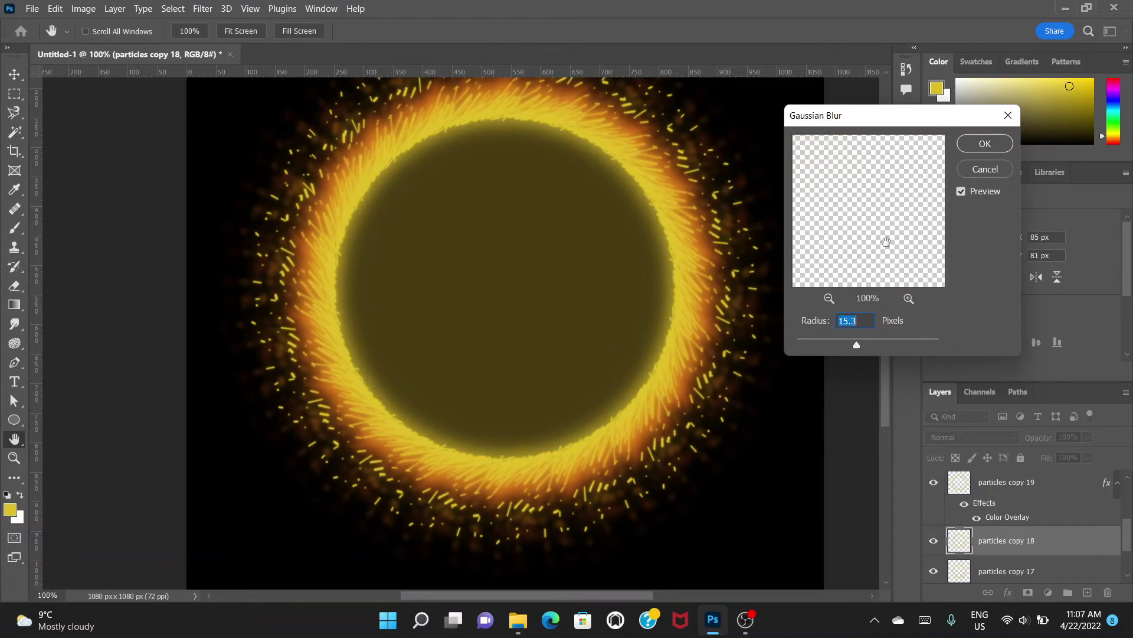
{"action": "type", "text": "15"}
{"action": "left_click", "coordinate": [983, 144]}
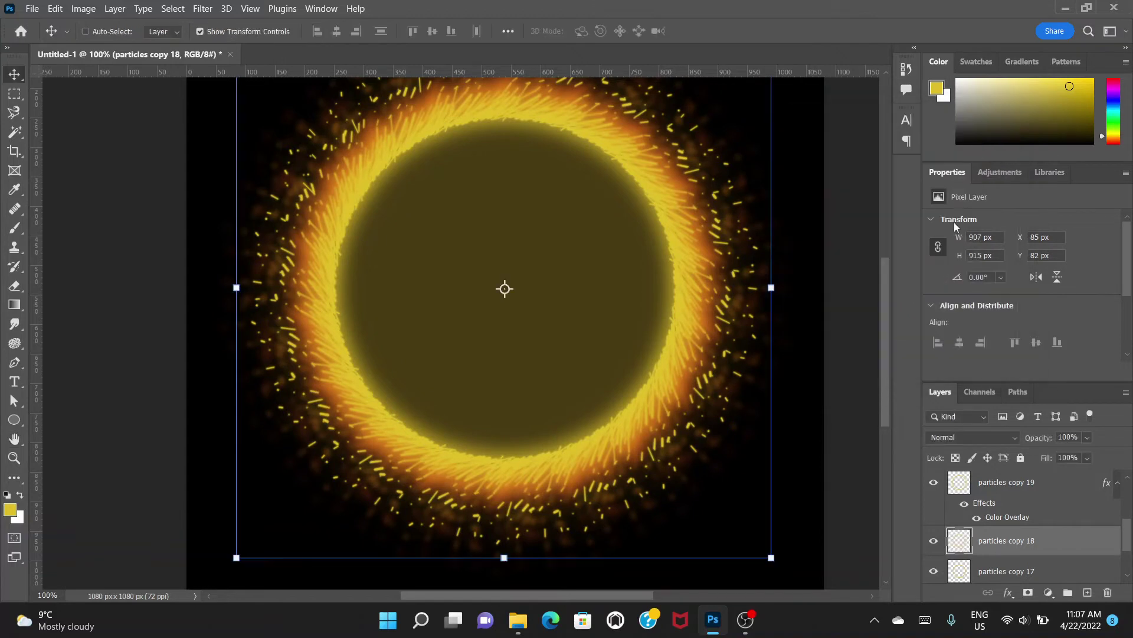
Add a deep red Color Overlay at 97% opacity to the particles copy 18 layer
{"action": "double_click", "coordinate": [1056, 546]}
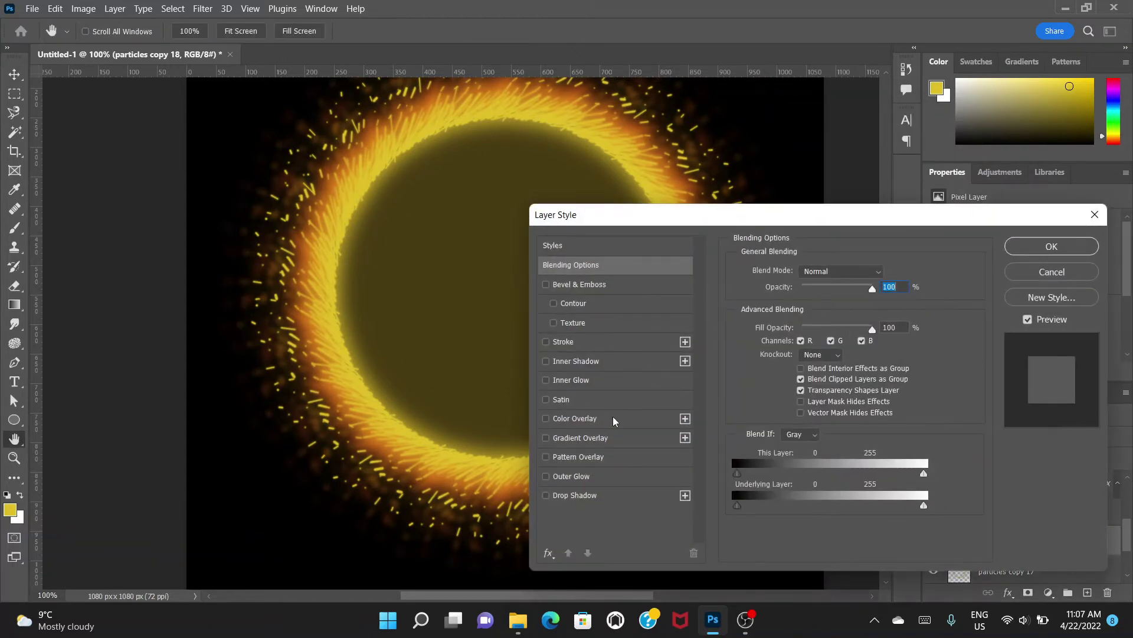
{"action": "left_click", "coordinate": [612, 418]}
{"action": "left_click_drag", "start_coordinate": [894, 217], "coordinate": [991, 205]}
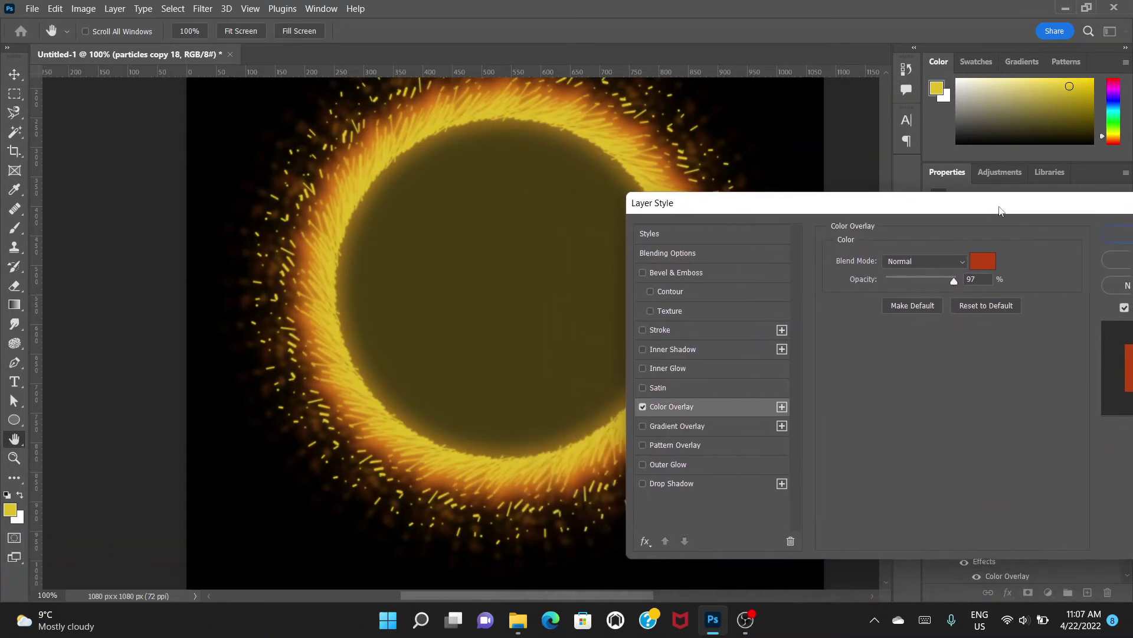
{"action": "left_click", "coordinate": [981, 263]}
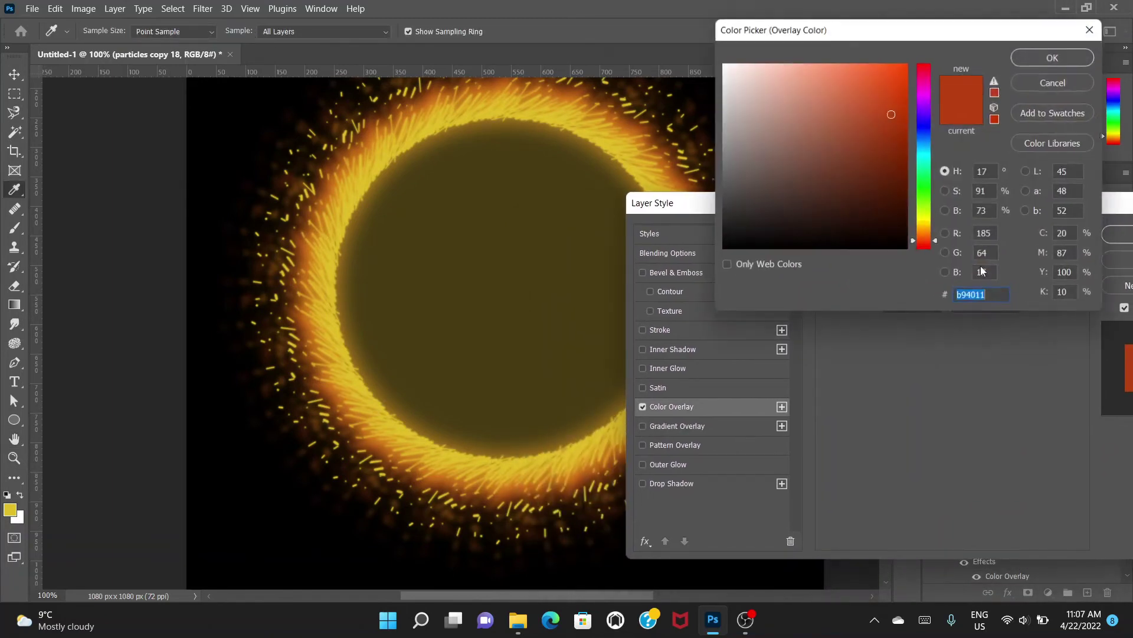
{"action": "left_click", "coordinate": [896, 126]}
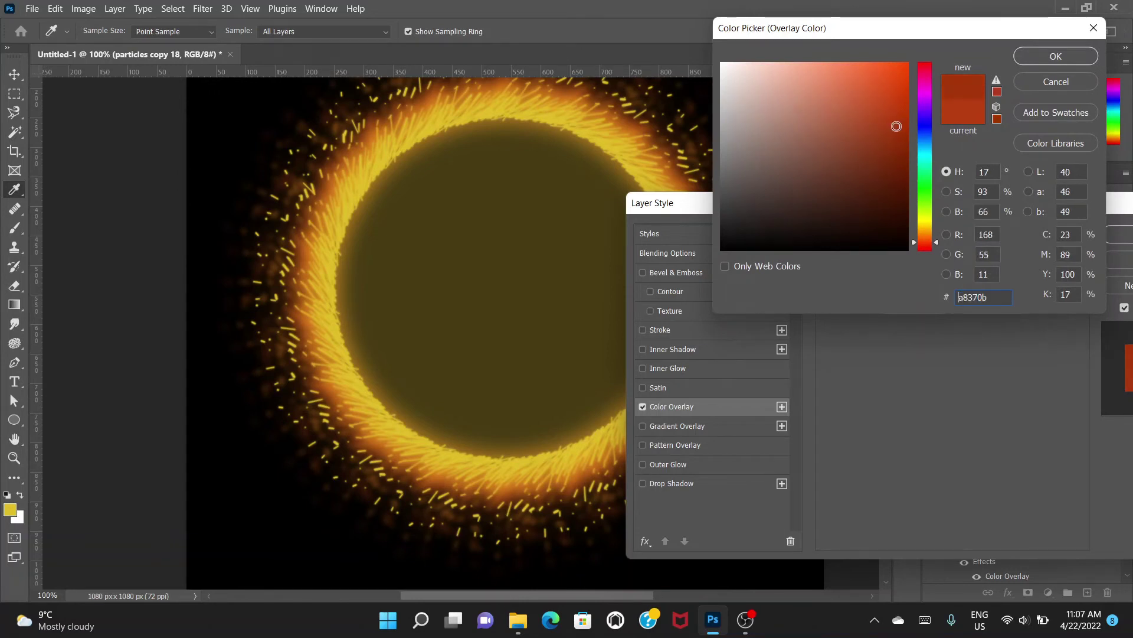
{"action": "left_click", "coordinate": [923, 66]}
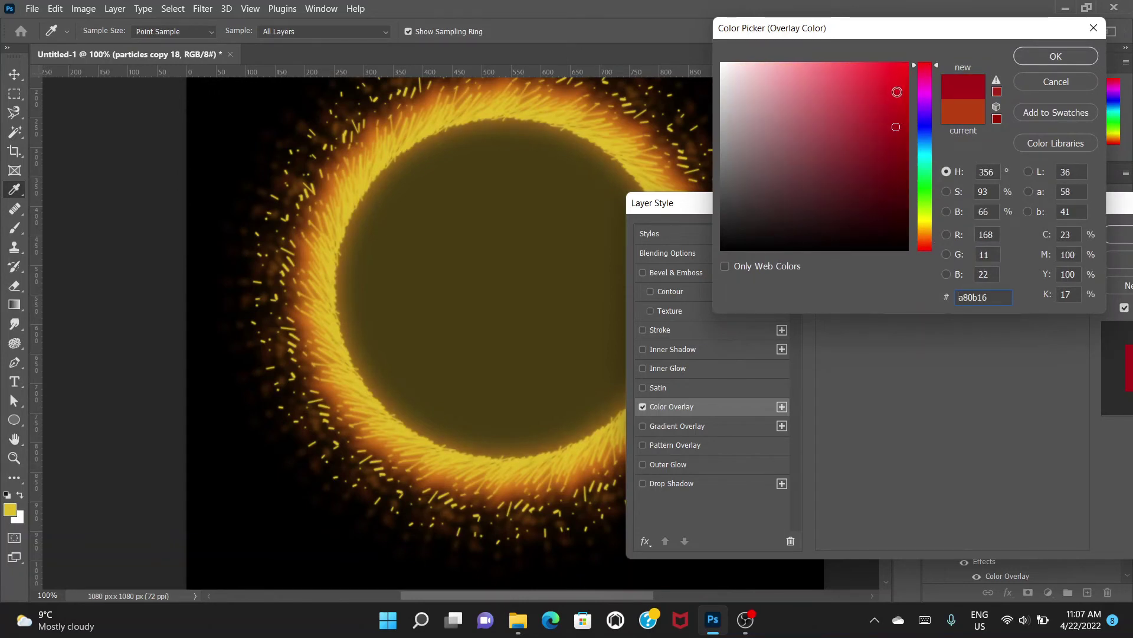
{"action": "mouse_move", "coordinate": [897, 88]}
{"action": "left_mouse_down"}
{"action": "mouse_move", "coordinate": [904, 79]}
{"action": "mouse_move", "coordinate": [904, 109]}
{"action": "left_mouse_up"}
{"action": "left_click", "coordinate": [1056, 57]}
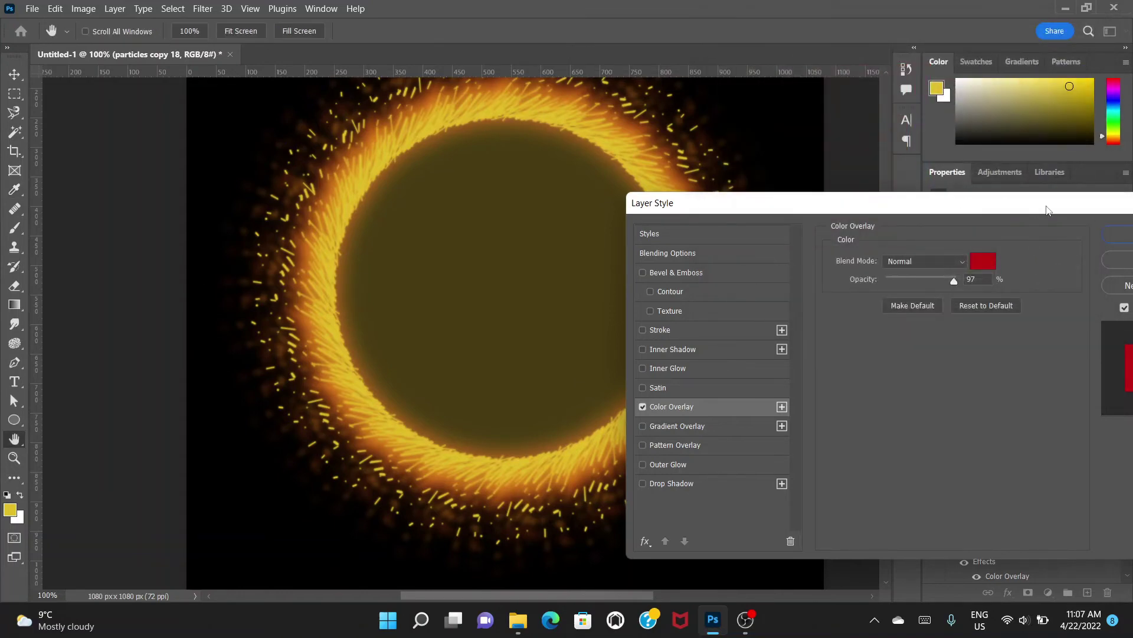
{"action": "left_click_drag", "start_coordinate": [1066, 213], "coordinate": [800, 207]}
{"action": "left_click", "coordinate": [882, 228]}
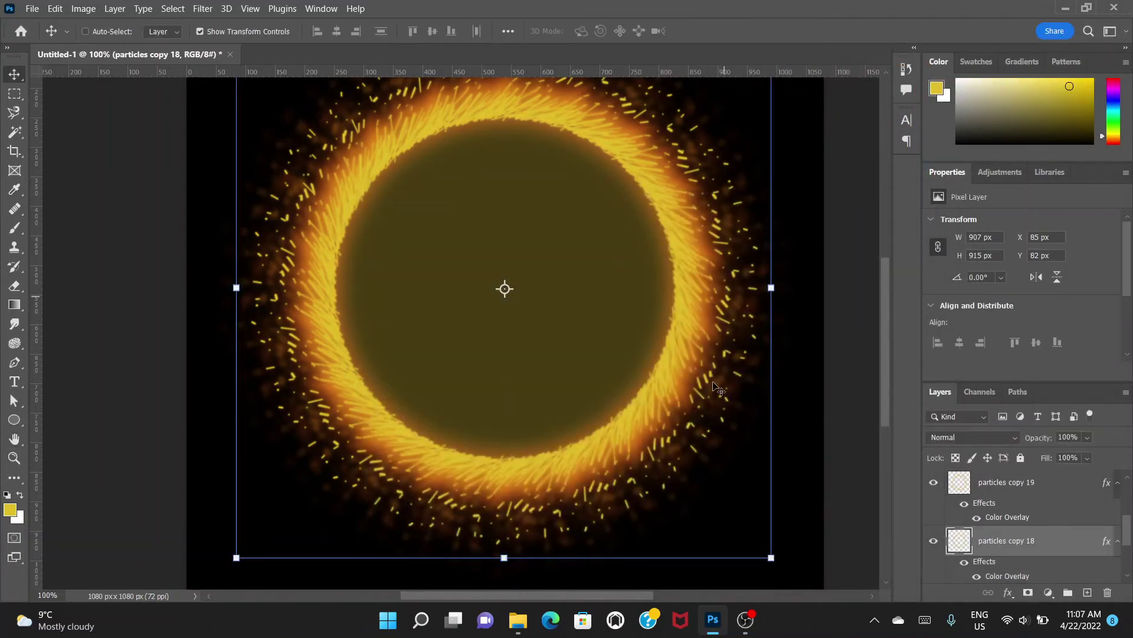
Scale the particles copy 18 ring up proportionally about its centre to about 112.2%
{"action": "left_click_drag", "start_coordinate": [772, 557], "coordinate": [811, 587]}
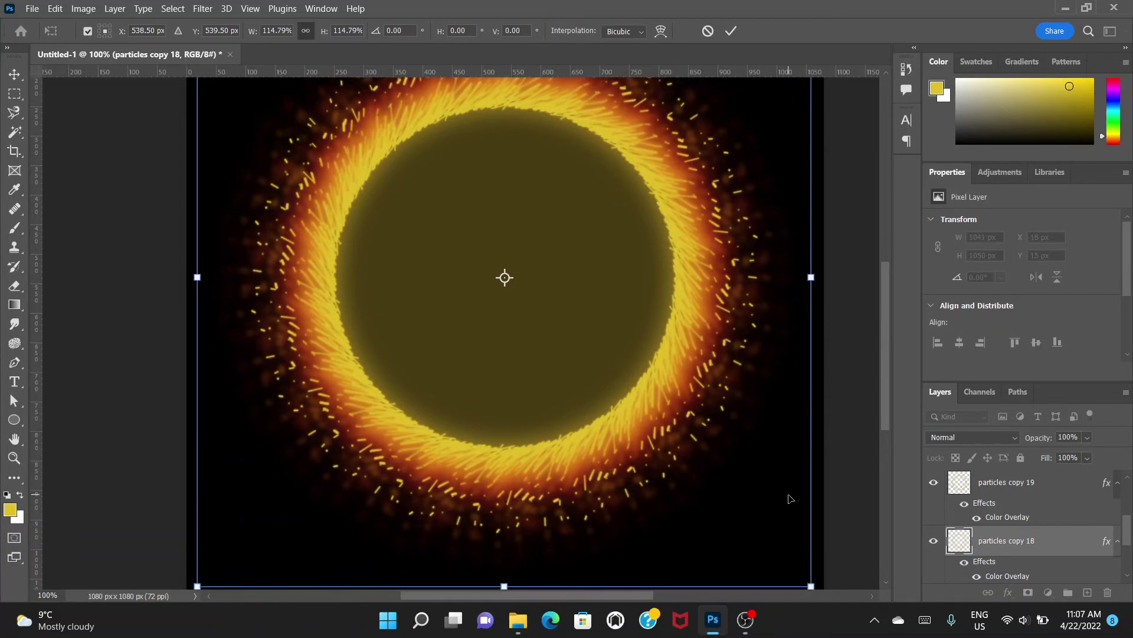
{"action": "key", "text": "ctrl+minus"}
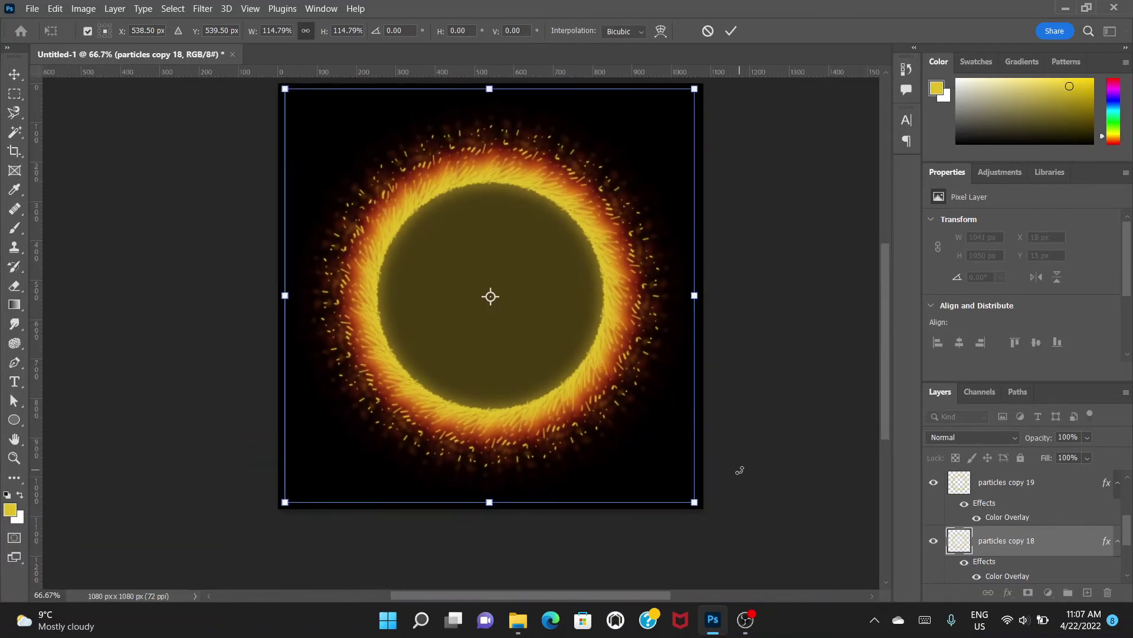
{"action": "left_click_drag", "start_coordinate": [693, 502], "coordinate": [691, 496]}
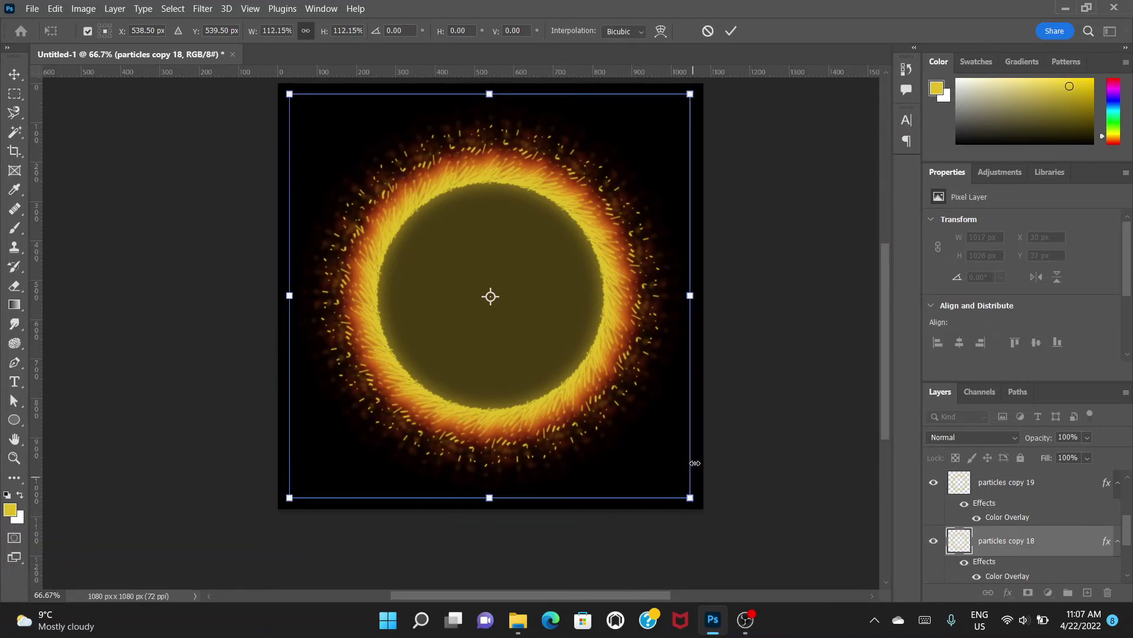
{"action": "key", "text": "Return"}
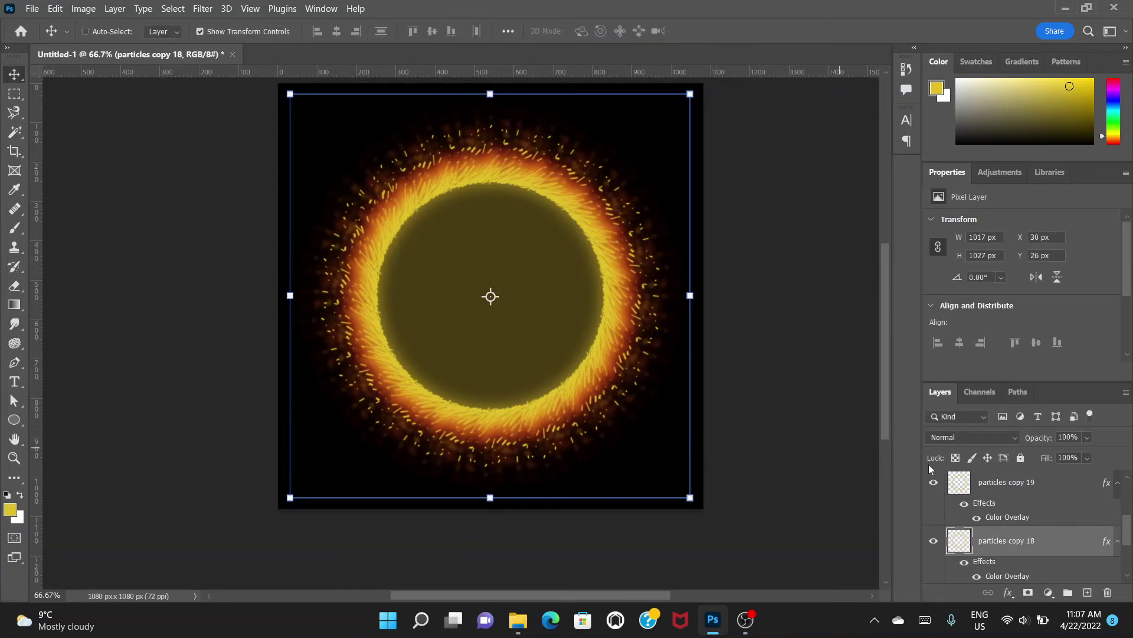
Apply a good-quality Spin Radial Blur of amount 14 to particles copy 18 and scale that ring up about its centre to about 111.2%
{"action": "scroll", "coordinate": [1033, 510], "scroll_direction": "down", "scroll_amount": 1}
{"action": "scroll", "coordinate": [1033, 511], "scroll_direction": "down", "scroll_amount": 1}
{"action": "scroll", "coordinate": [1033, 511], "scroll_direction": "up", "scroll_amount": 1}
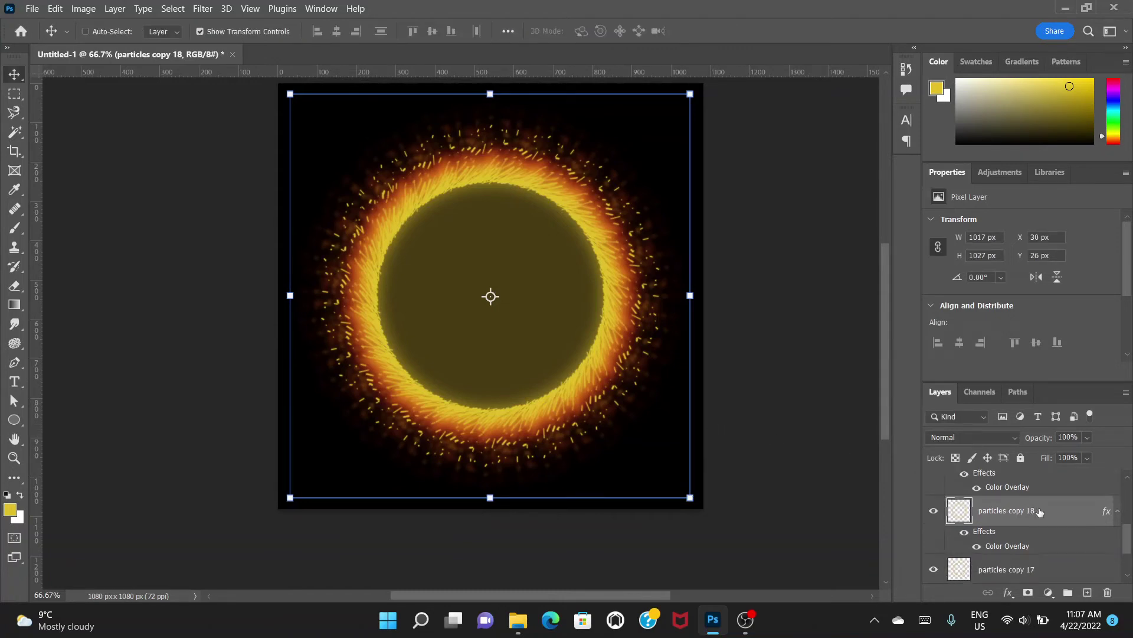
{"action": "left_click", "coordinate": [204, 10]}
{"action": "mouse_move", "coordinate": [348, 185]}
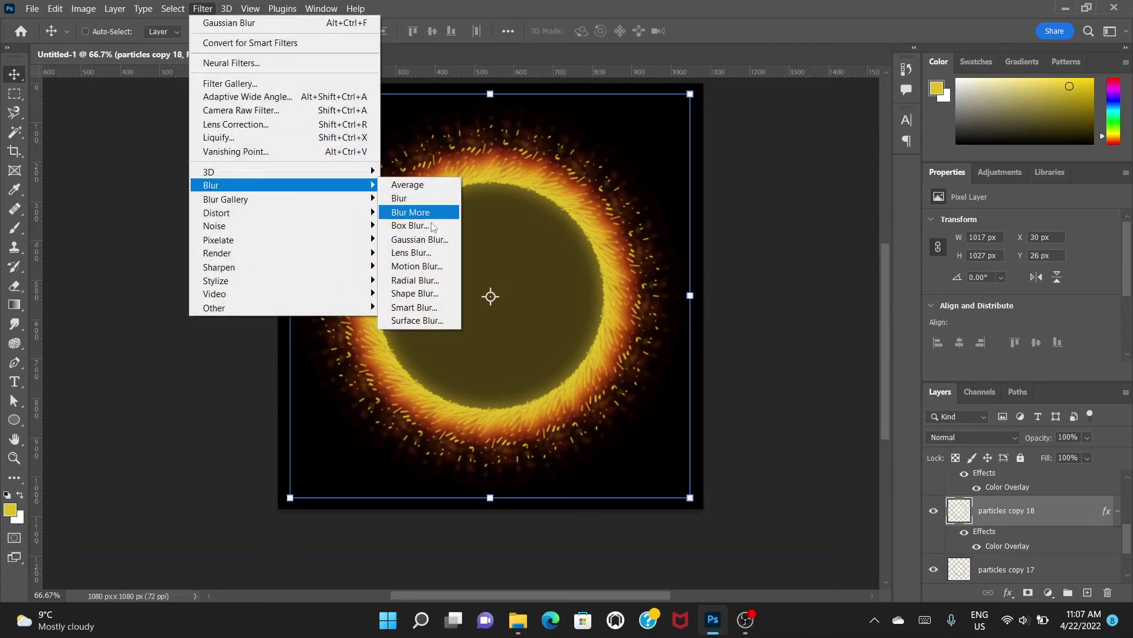
{"action": "left_click", "coordinate": [439, 279]}
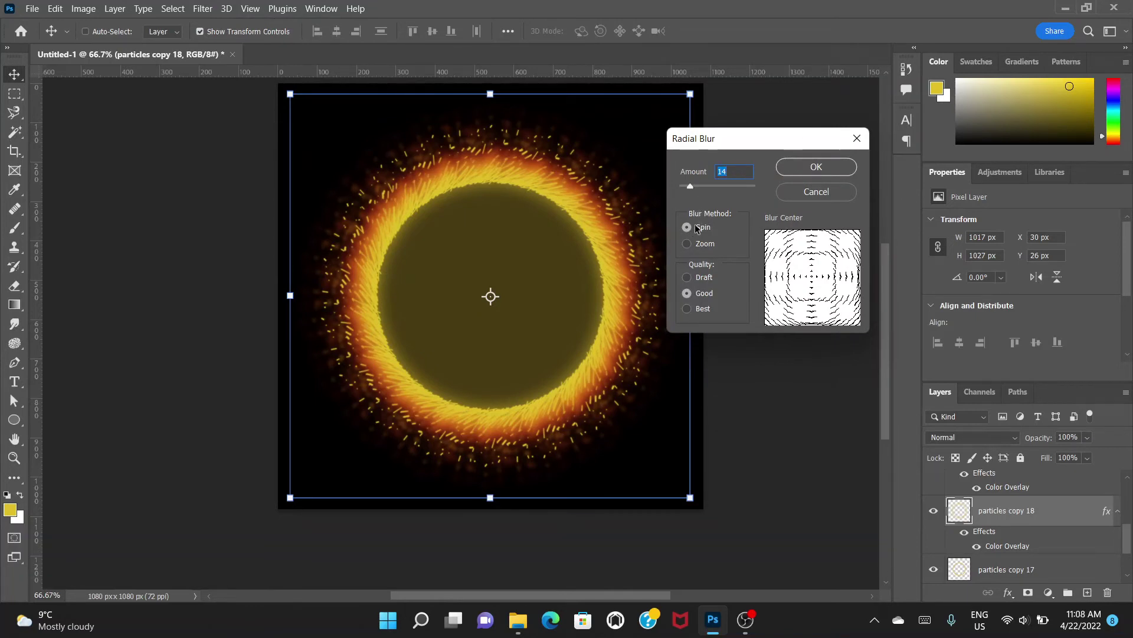
{"action": "left_click", "coordinate": [805, 172]}
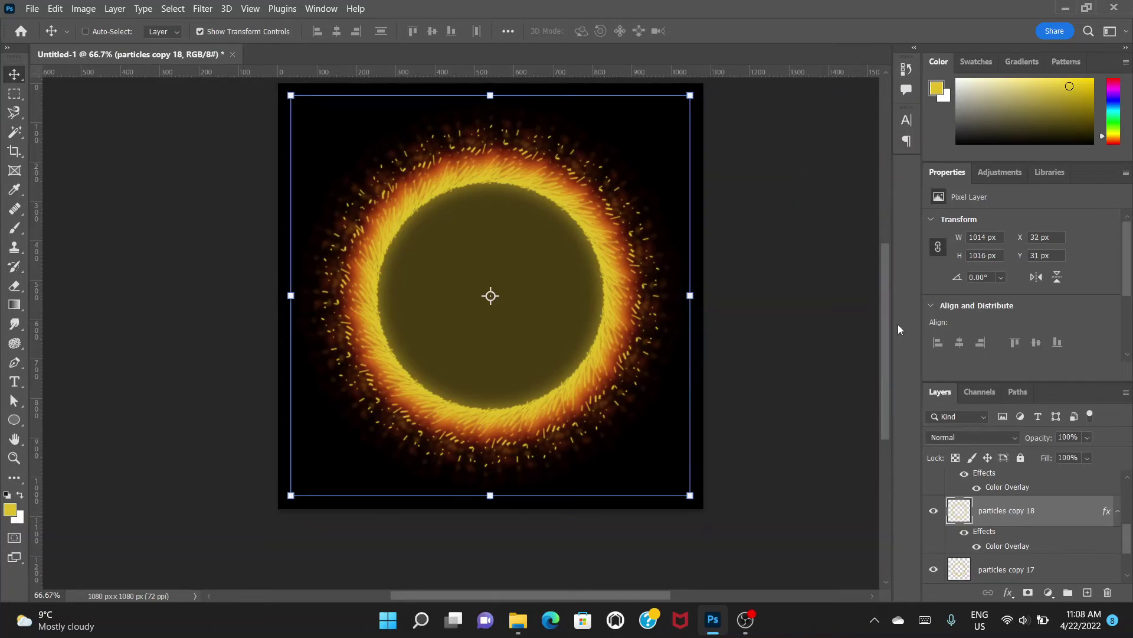
{"action": "left_click_drag", "start_coordinate": [690, 495], "coordinate": [712, 520]}
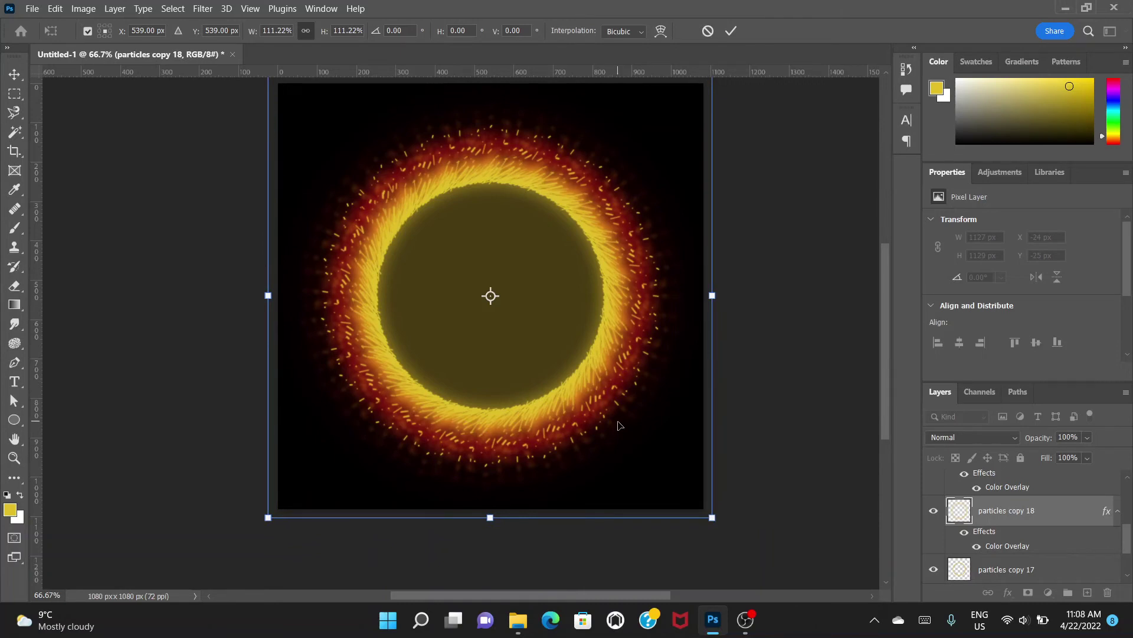
{"action": "key", "text": "Return"}
Apply a good-quality Spin Radial Blur of amount 20 to the particles copy 17 layer
{"action": "scroll", "coordinate": [1063, 542], "scroll_direction": "down", "scroll_amount": 1}
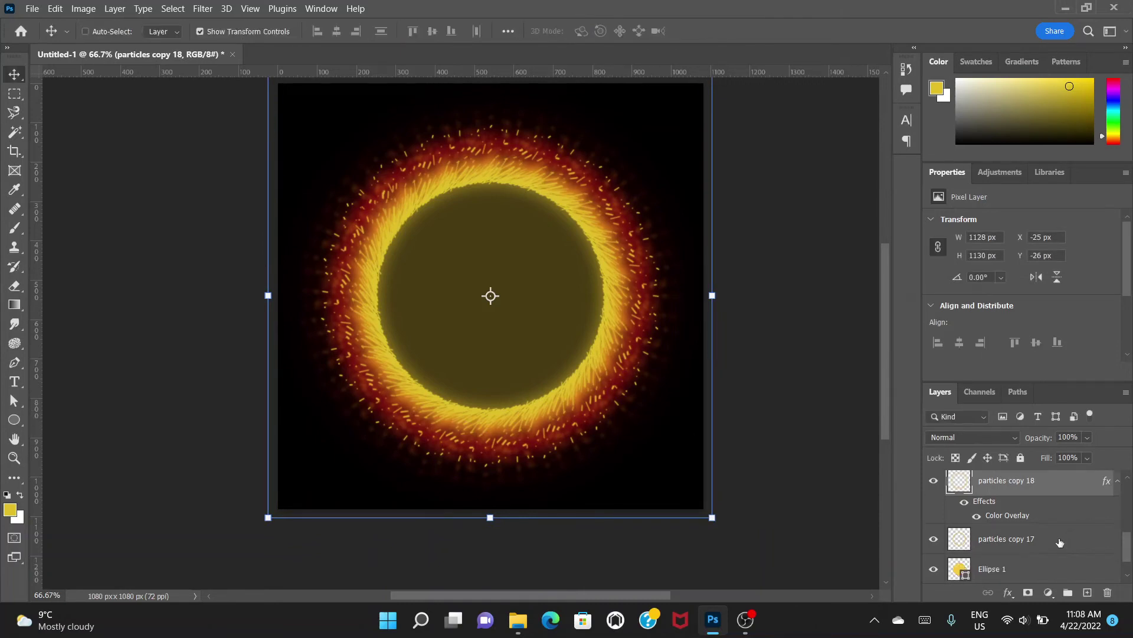
{"action": "left_click", "coordinate": [1055, 537]}
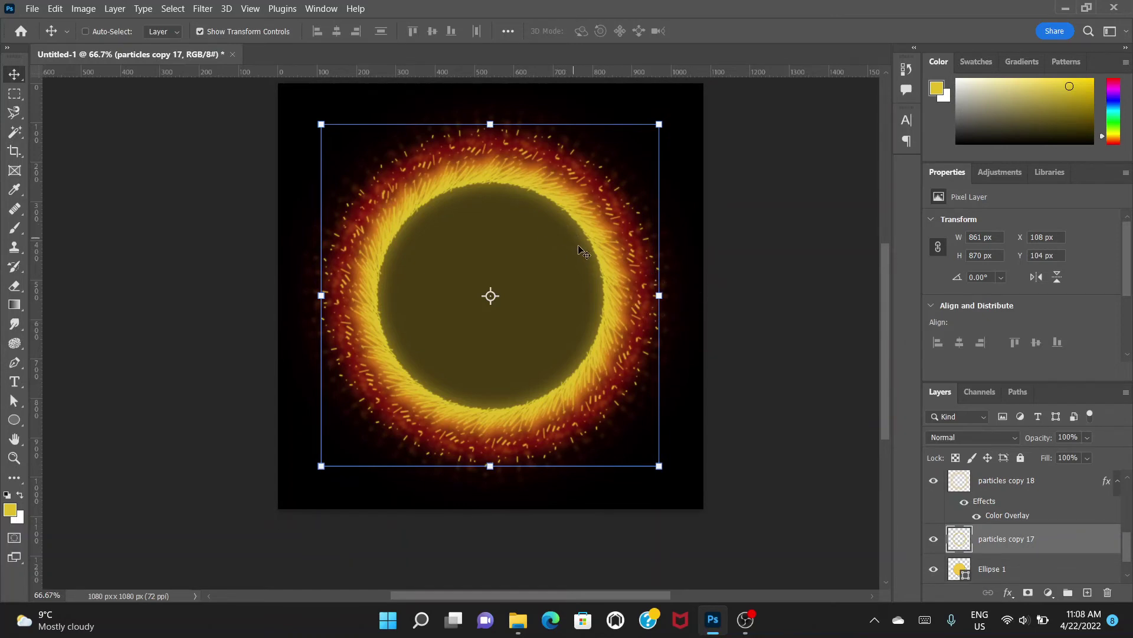
{"action": "left_click", "coordinate": [202, 8]}
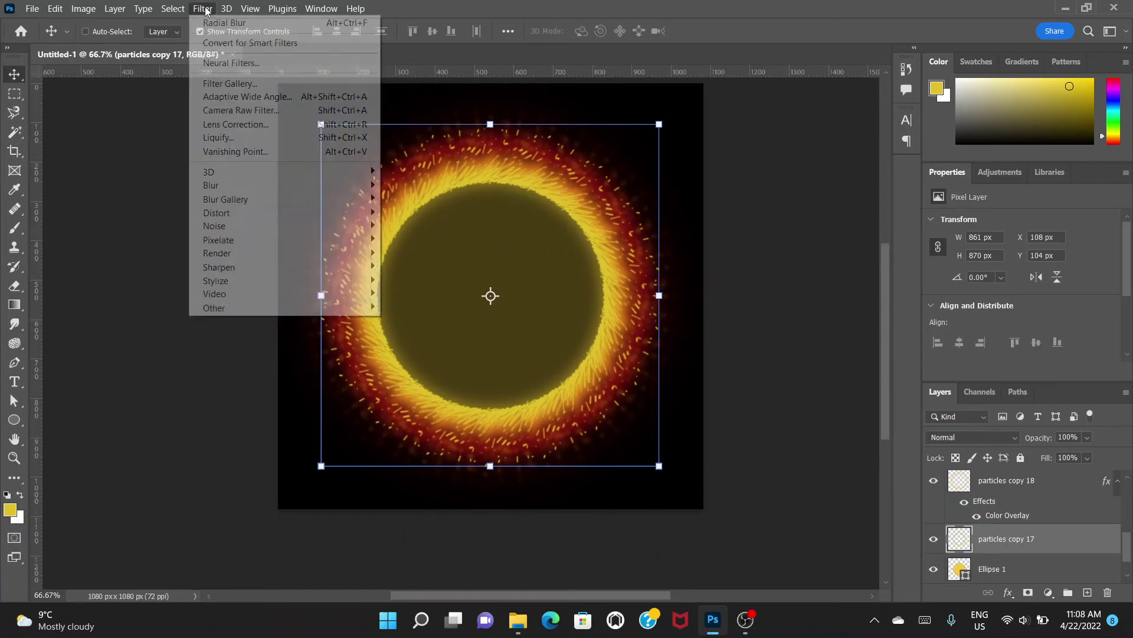
{"action": "mouse_move", "coordinate": [291, 185]}
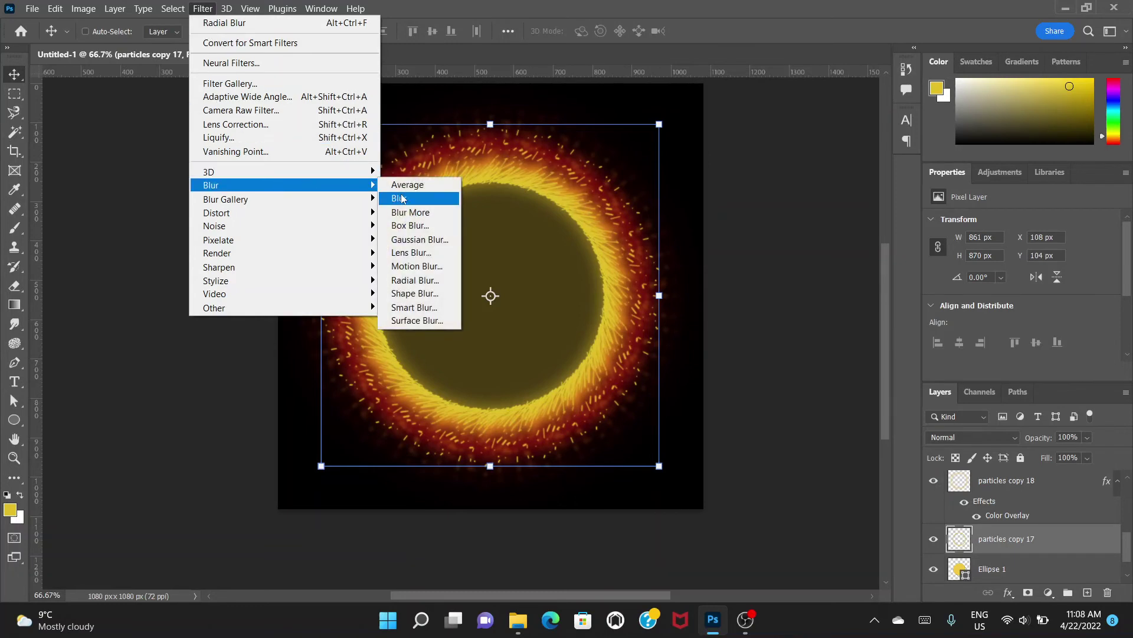
{"action": "left_click", "coordinate": [437, 280]}
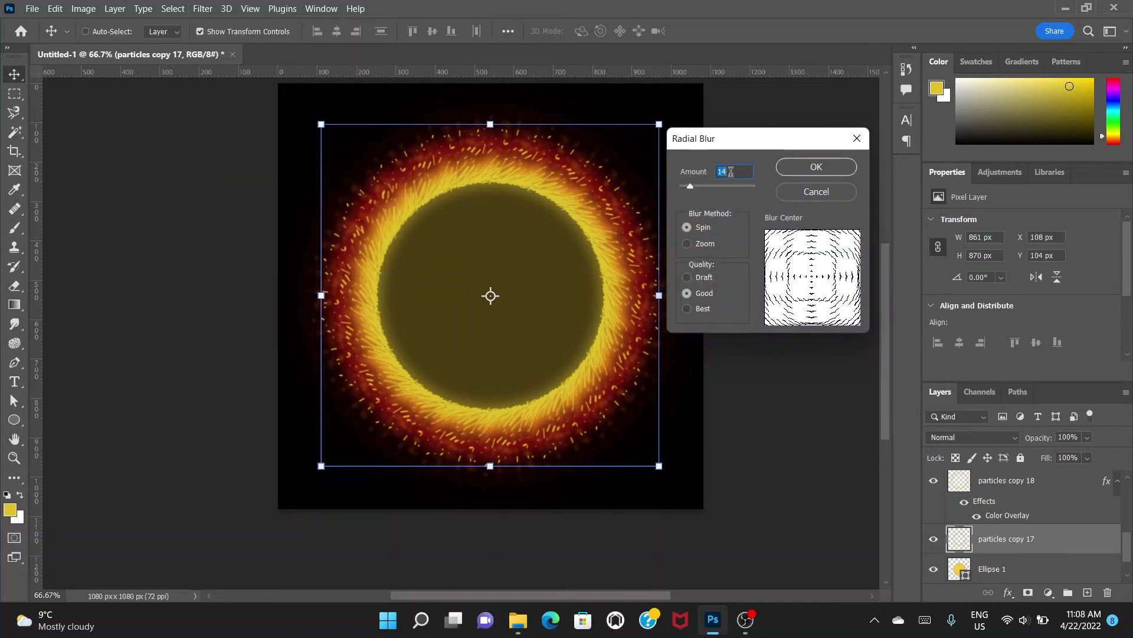
{"action": "type", "text": "20"}
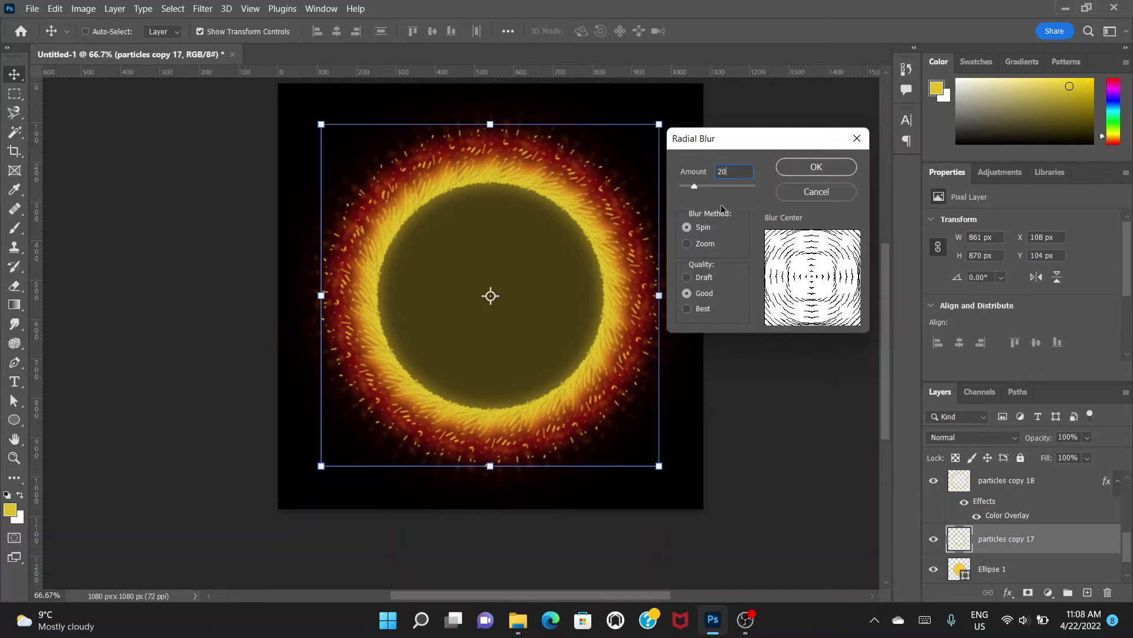
{"action": "left_click", "coordinate": [809, 168]}
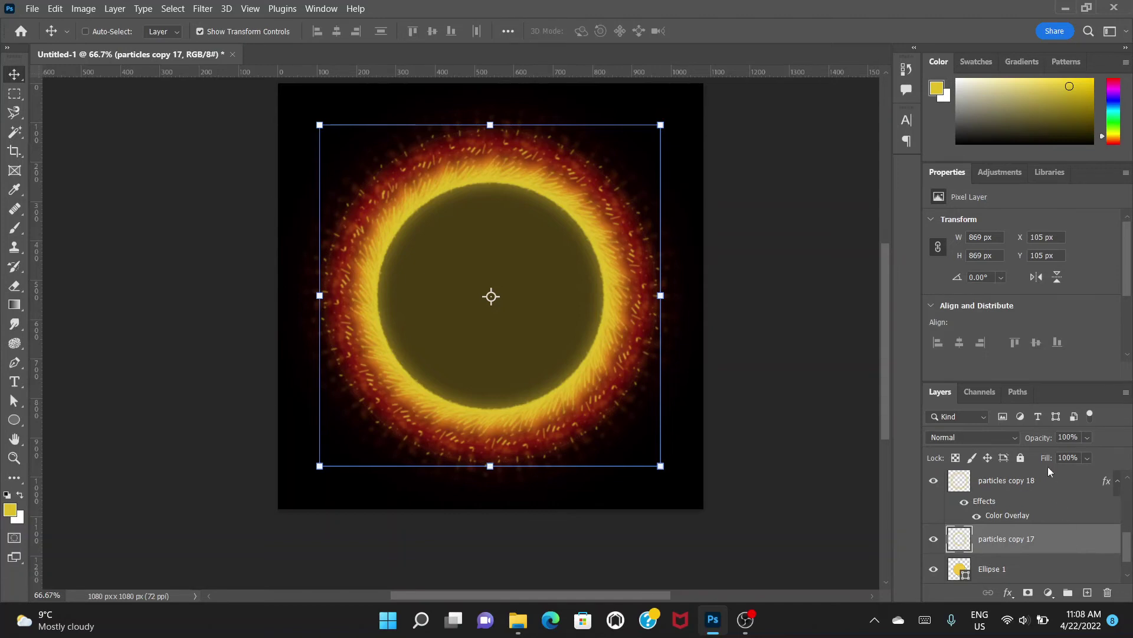
Add a dark red (#a8030f) Color Overlay at 97% opacity to the particles copy 17 layer
{"action": "double_click", "coordinate": [1074, 545]}
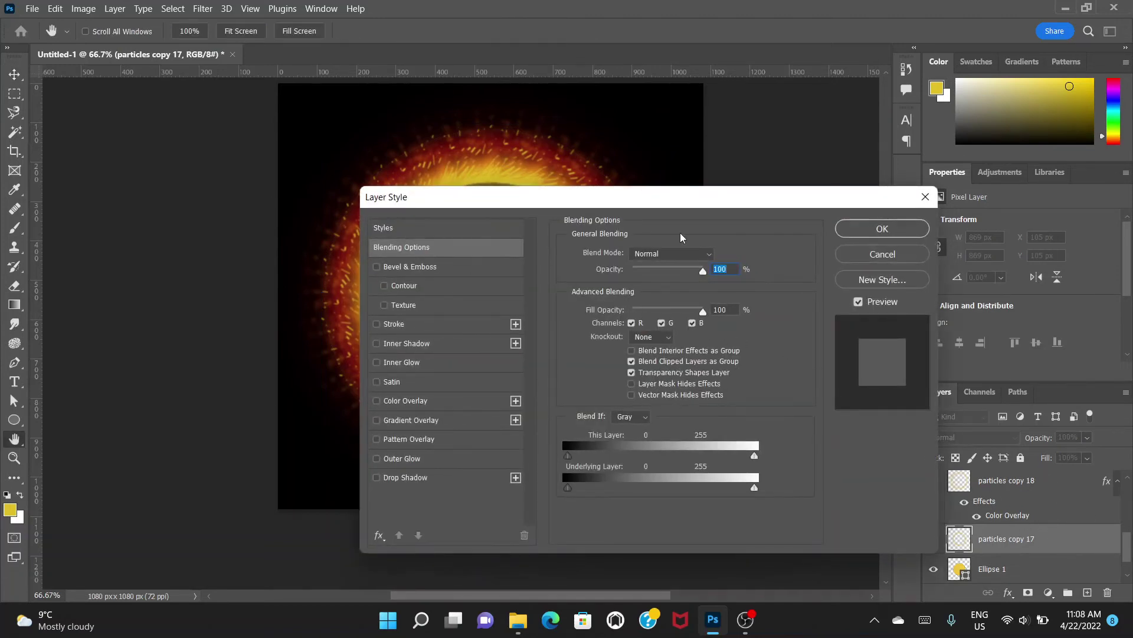
{"action": "left_click_drag", "start_coordinate": [716, 263], "coordinate": [918, 110]}
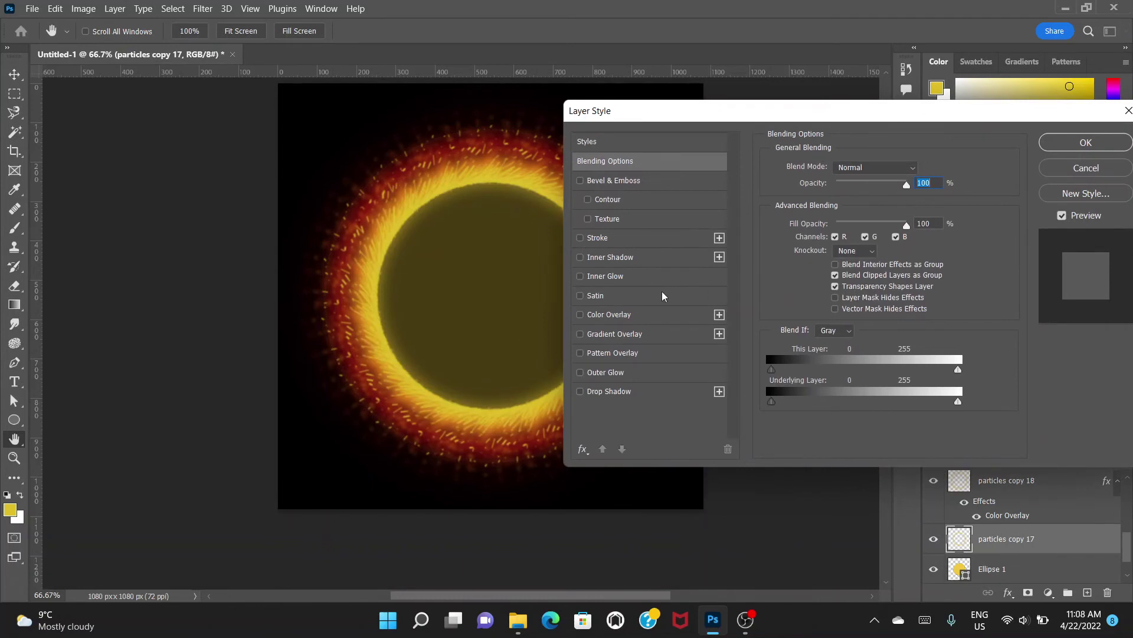
{"action": "left_click", "coordinate": [669, 317]}
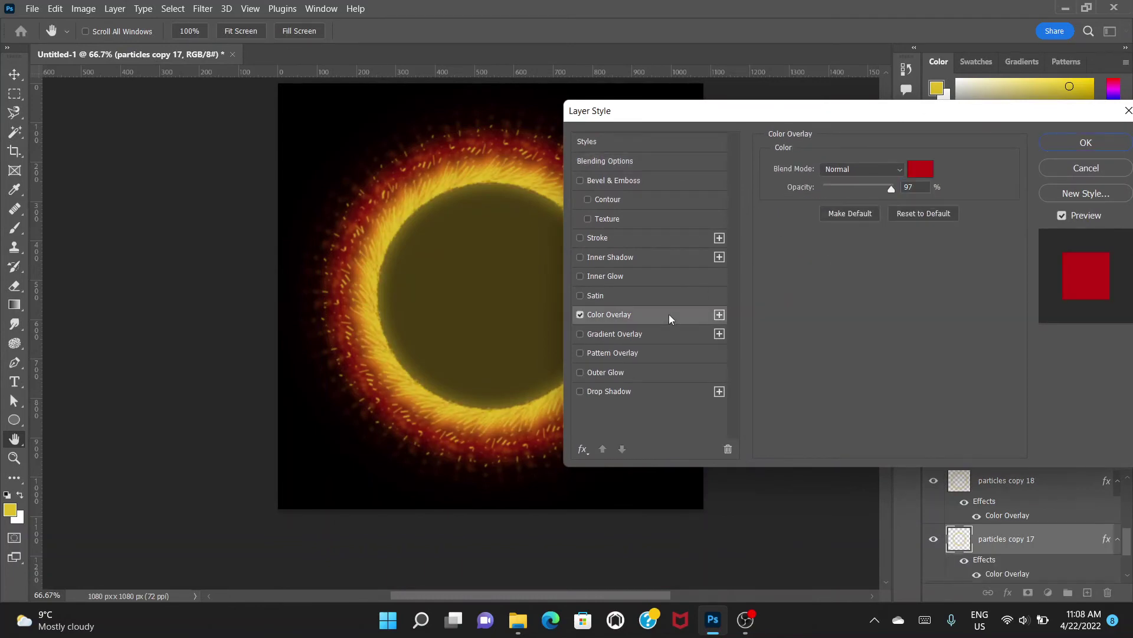
{"action": "left_click", "coordinate": [920, 169]}
{"action": "left_click", "coordinate": [906, 127]}
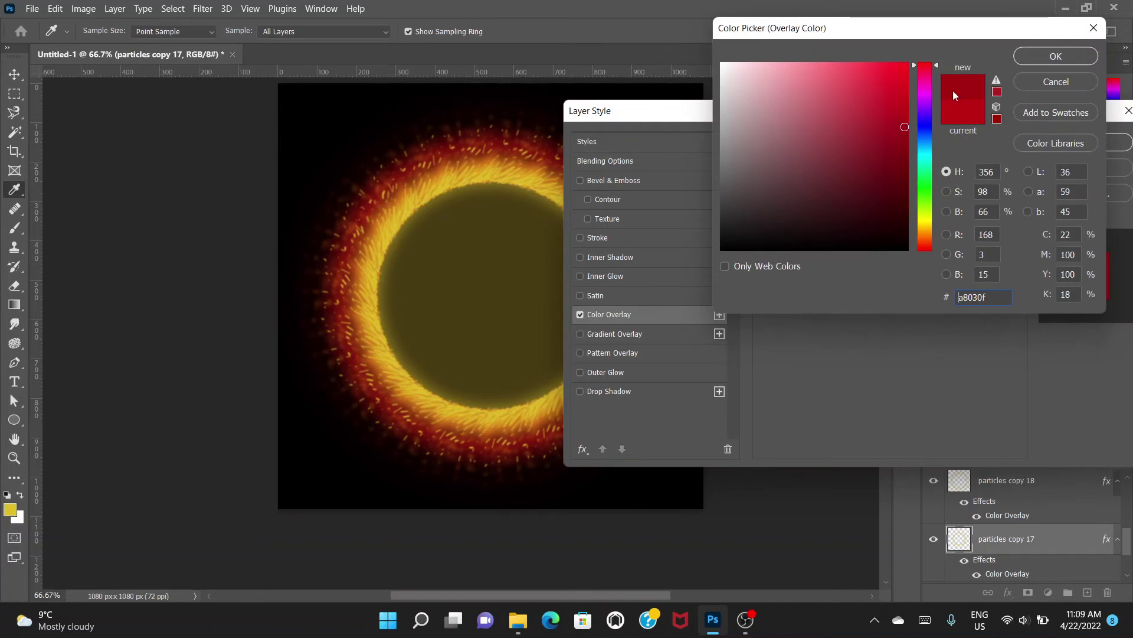
{"action": "left_click", "coordinate": [1032, 57]}
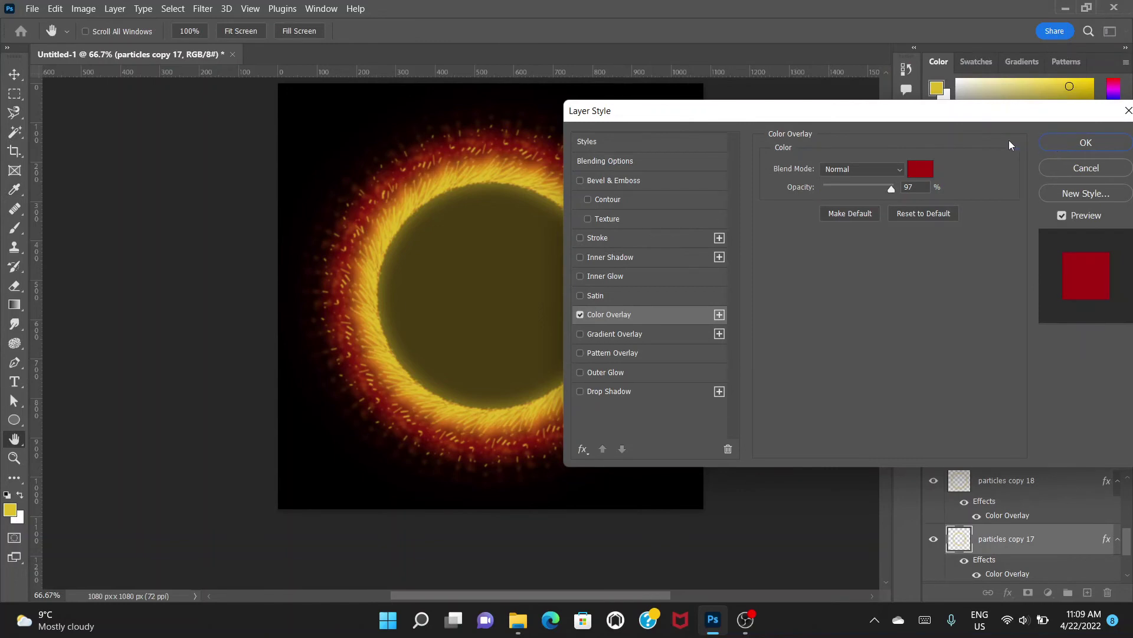
Add an Outer Glow in Screen mode to particles copy 17 with 34% opacity, 4% spread and 125 px size
{"action": "left_click_drag", "start_coordinate": [844, 111], "coordinate": [947, 97]}
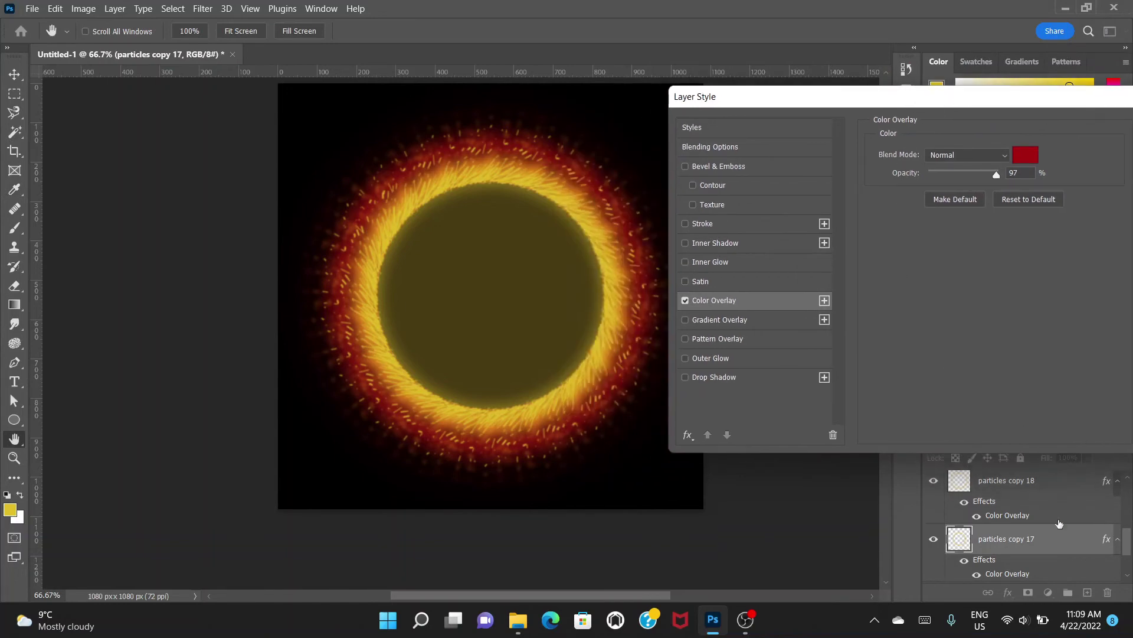
{"action": "left_click", "coordinate": [742, 359]}
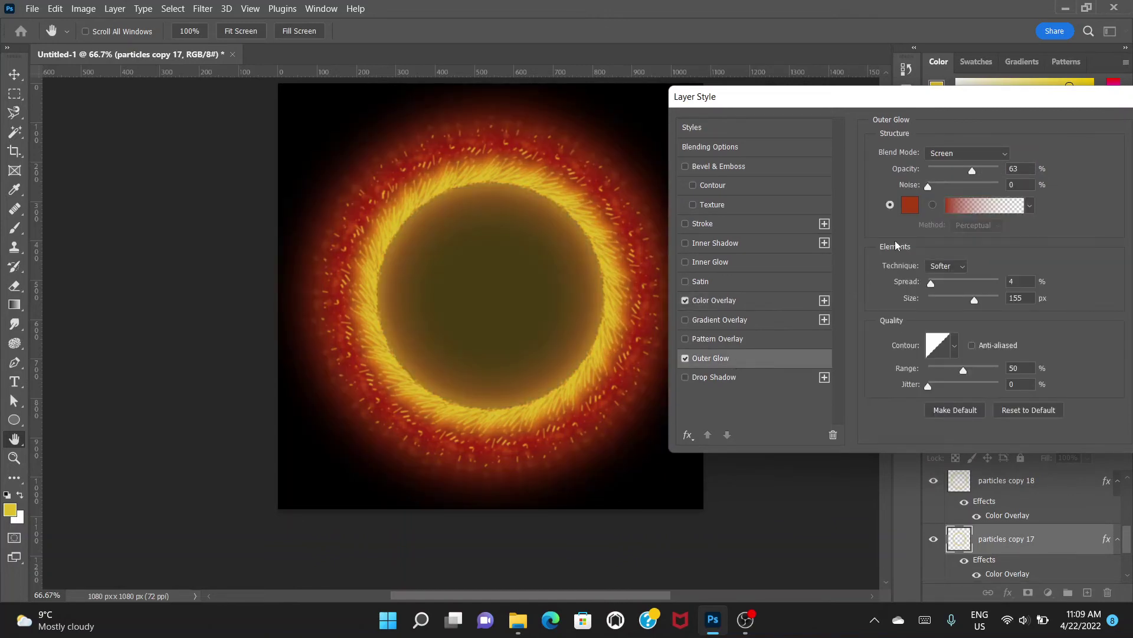
{"action": "left_click", "coordinate": [685, 359]}
{"action": "left_click", "coordinate": [686, 359]}
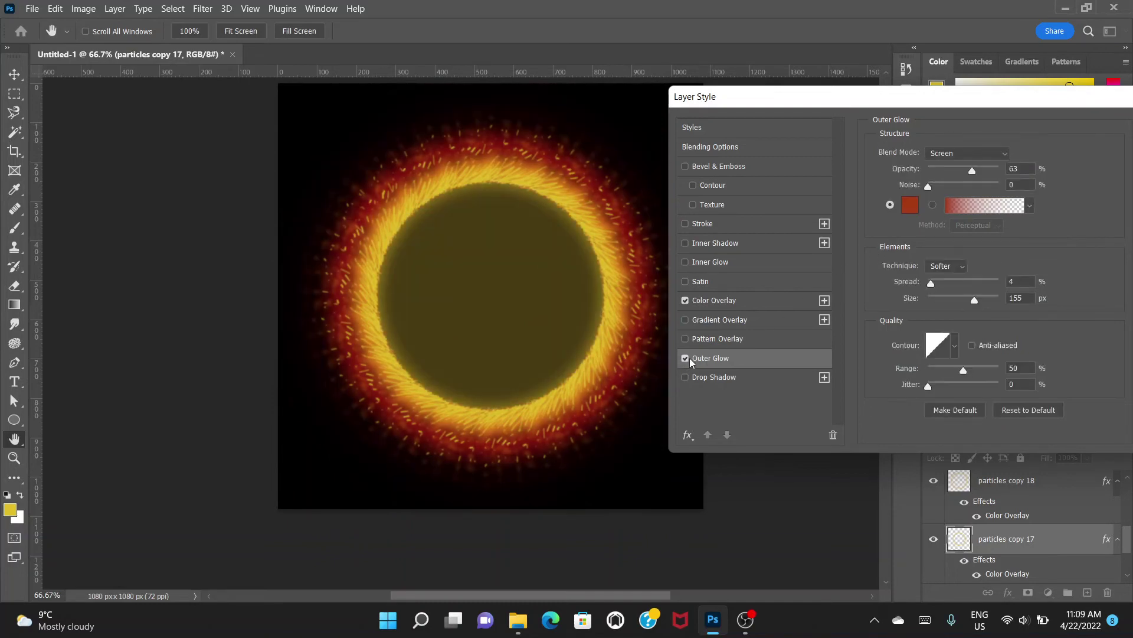
{"action": "left_click_drag", "start_coordinate": [974, 304], "coordinate": [955, 313]}
{"action": "left_click", "coordinate": [954, 300]}
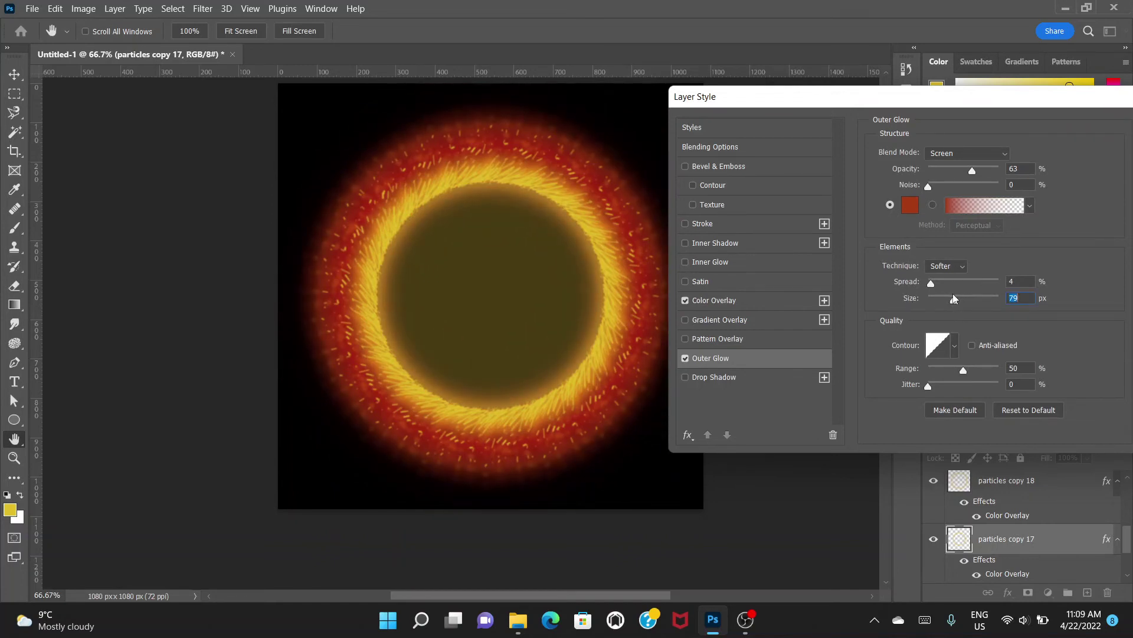
{"action": "left_click_drag", "start_coordinate": [954, 301], "coordinate": [965, 303]}
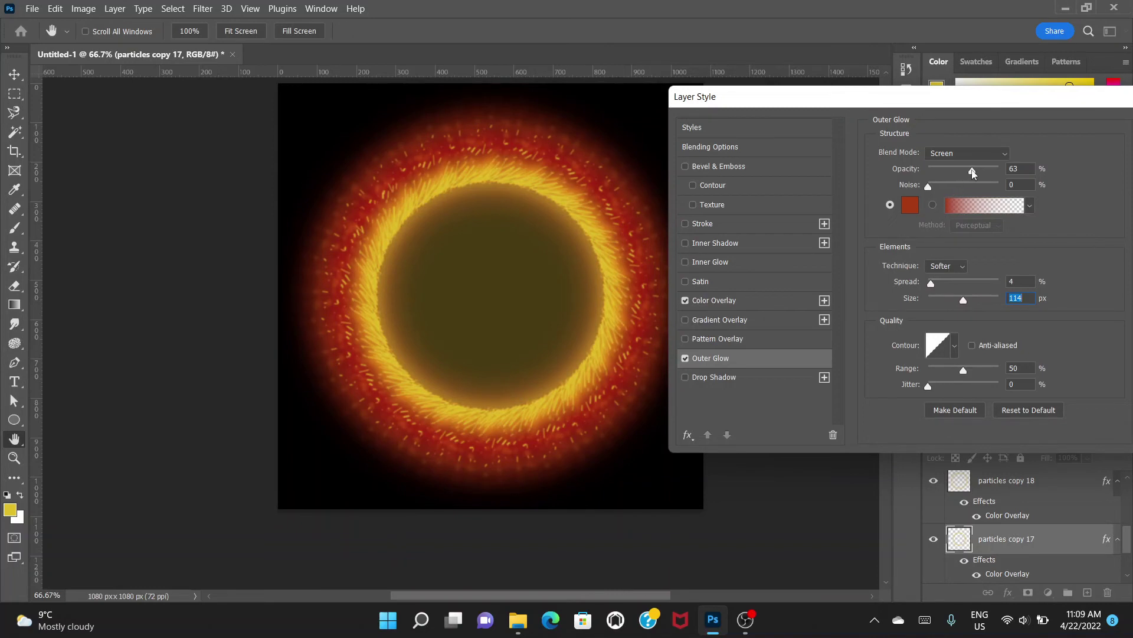
{"action": "left_click_drag", "start_coordinate": [972, 172], "coordinate": [952, 174]}
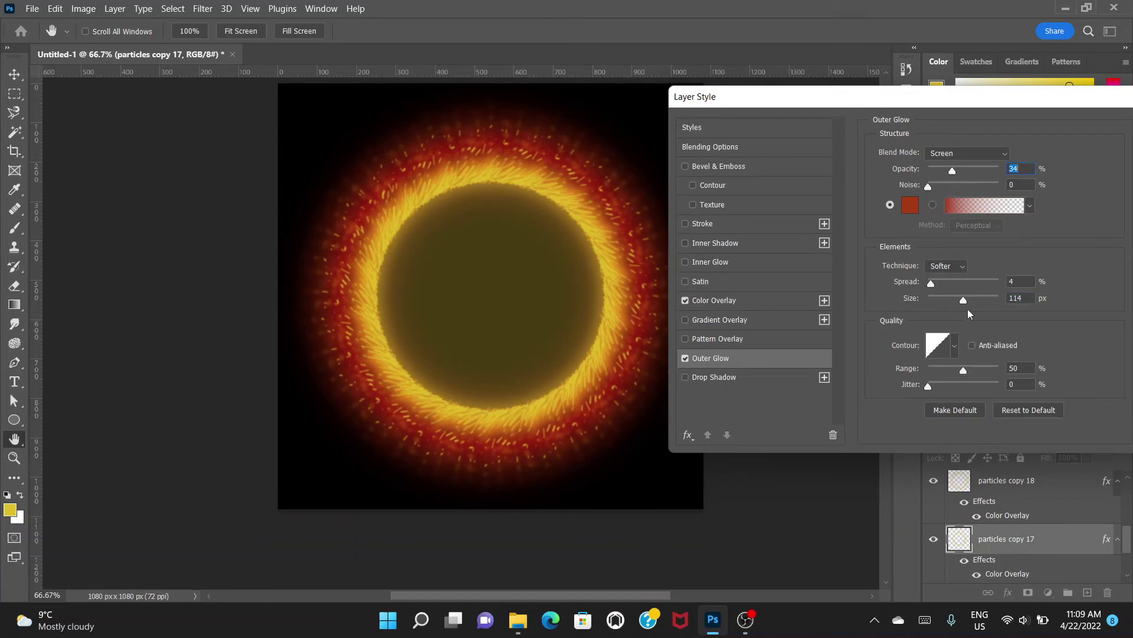
{"action": "left_click_drag", "start_coordinate": [963, 301], "coordinate": [969, 306]}
{"action": "left_click_drag", "start_coordinate": [1015, 106], "coordinate": [938, 115]}
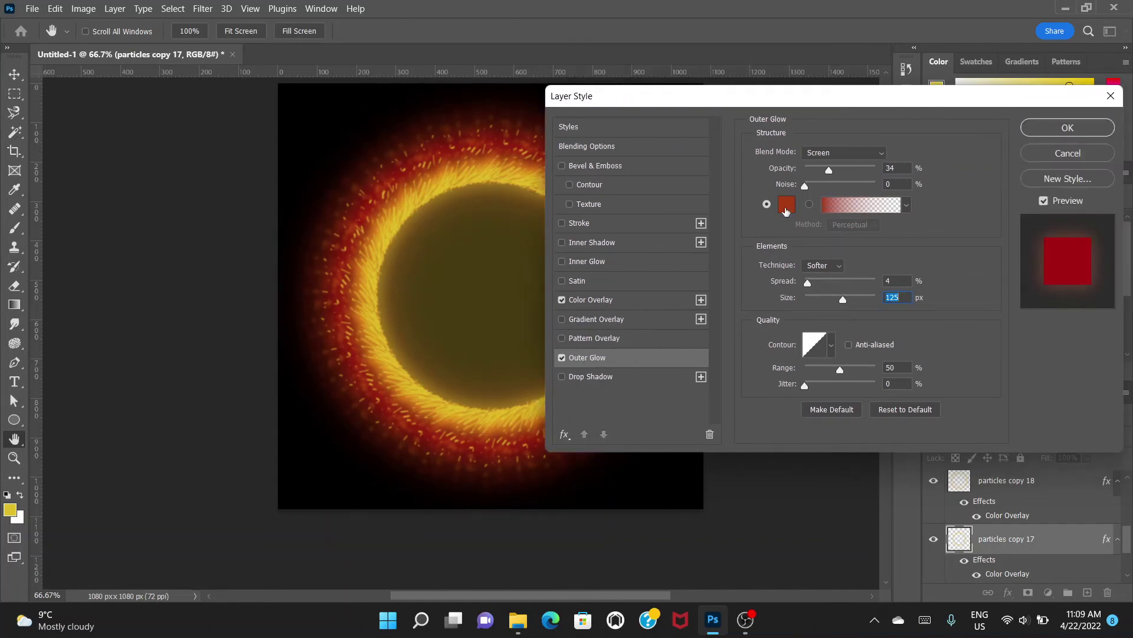
Try a light orange (#dd9c36) as the Outer Glow colour of particles copy 17
{"action": "left_click", "coordinate": [787, 205]}
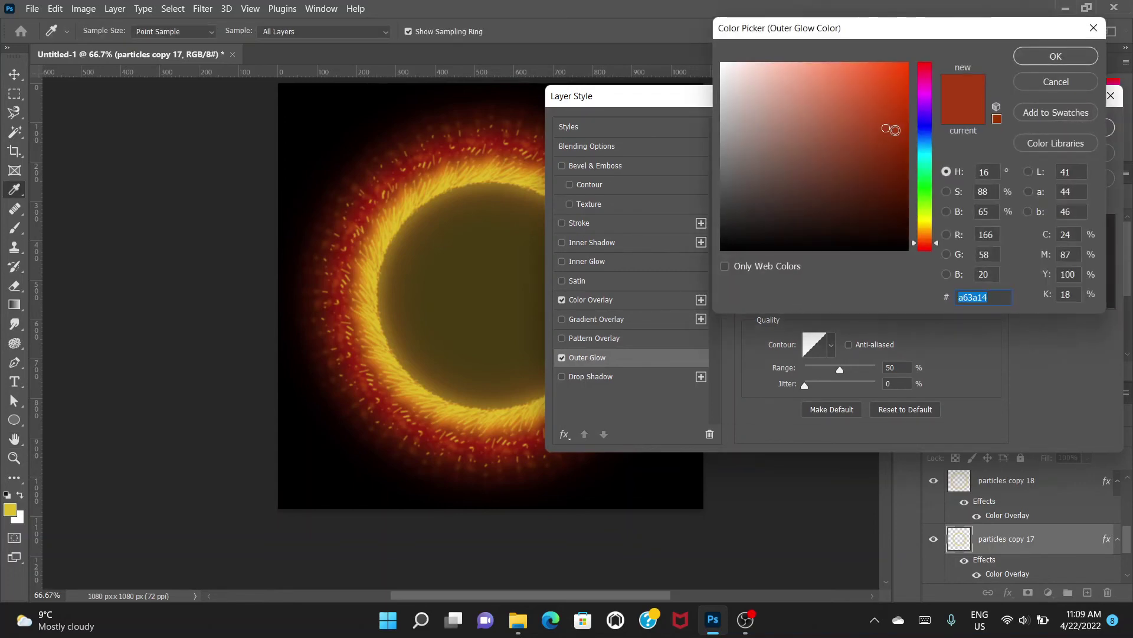
{"action": "left_click", "coordinate": [896, 135]}
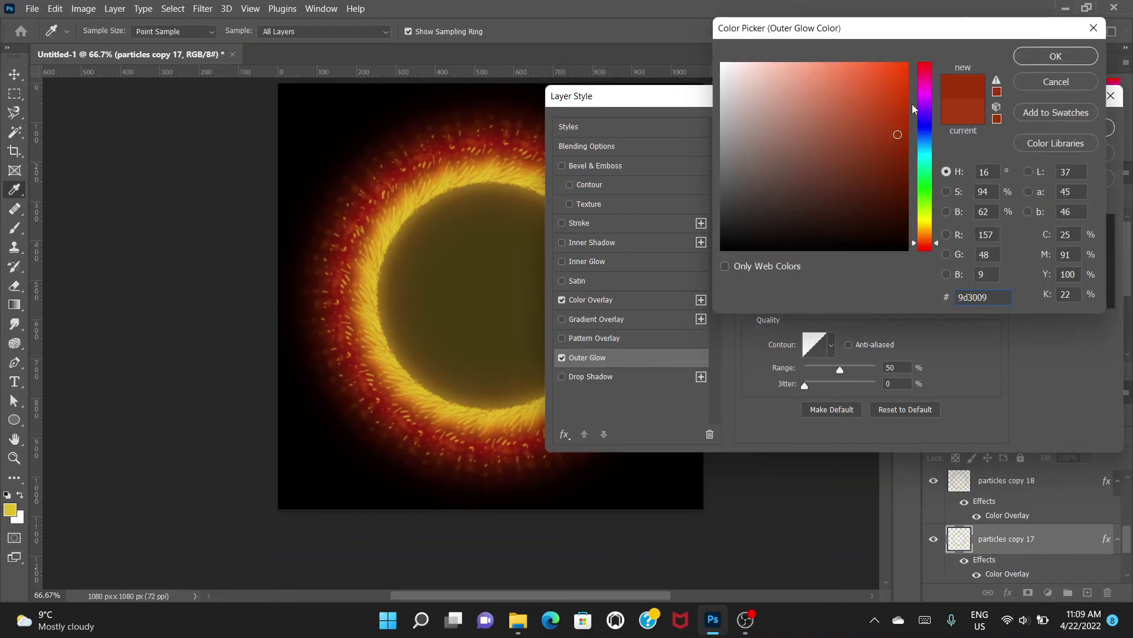
{"action": "left_click", "coordinate": [904, 81]}
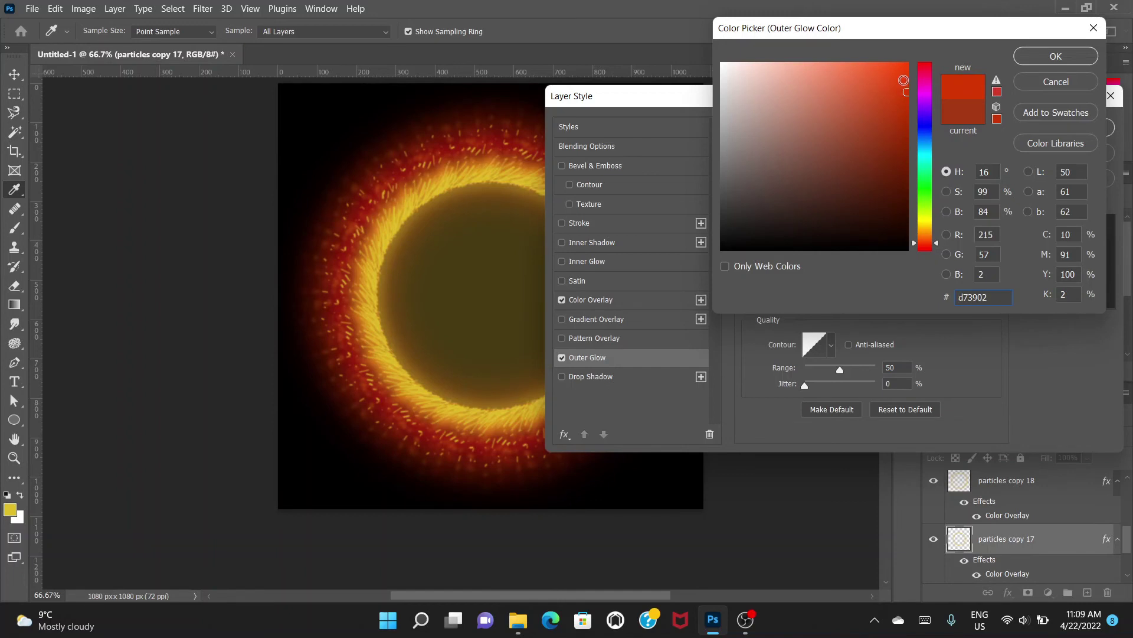
{"action": "left_click", "coordinate": [925, 232]}
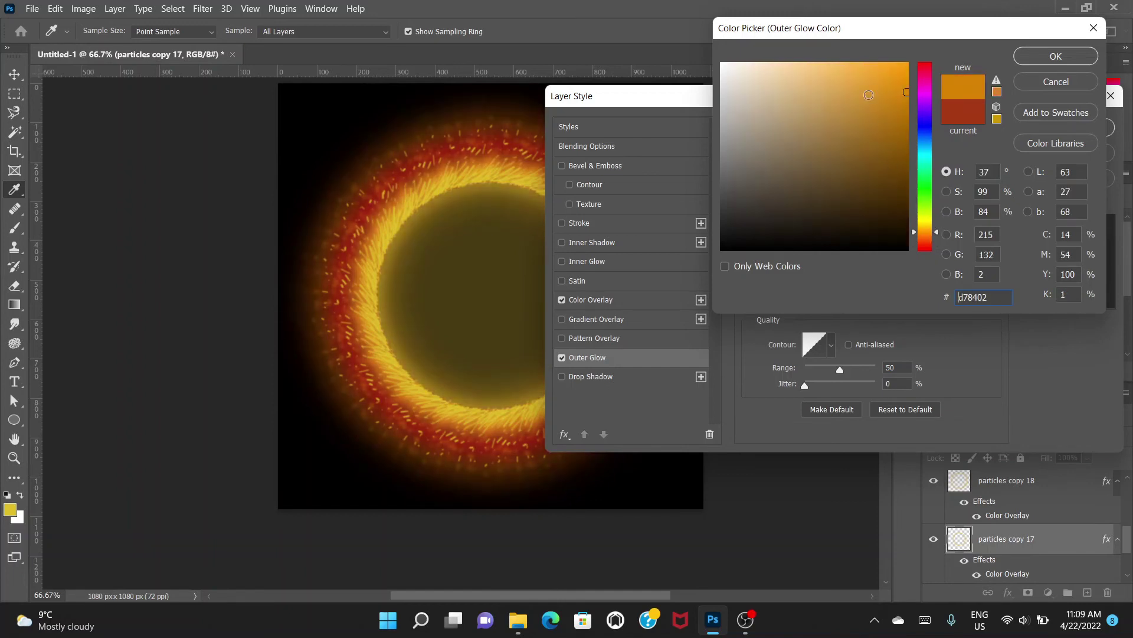
{"action": "left_click_drag", "start_coordinate": [869, 95], "coordinate": [863, 87]}
{"action": "left_click_drag", "start_coordinate": [854, 28], "coordinate": [889, 101]}
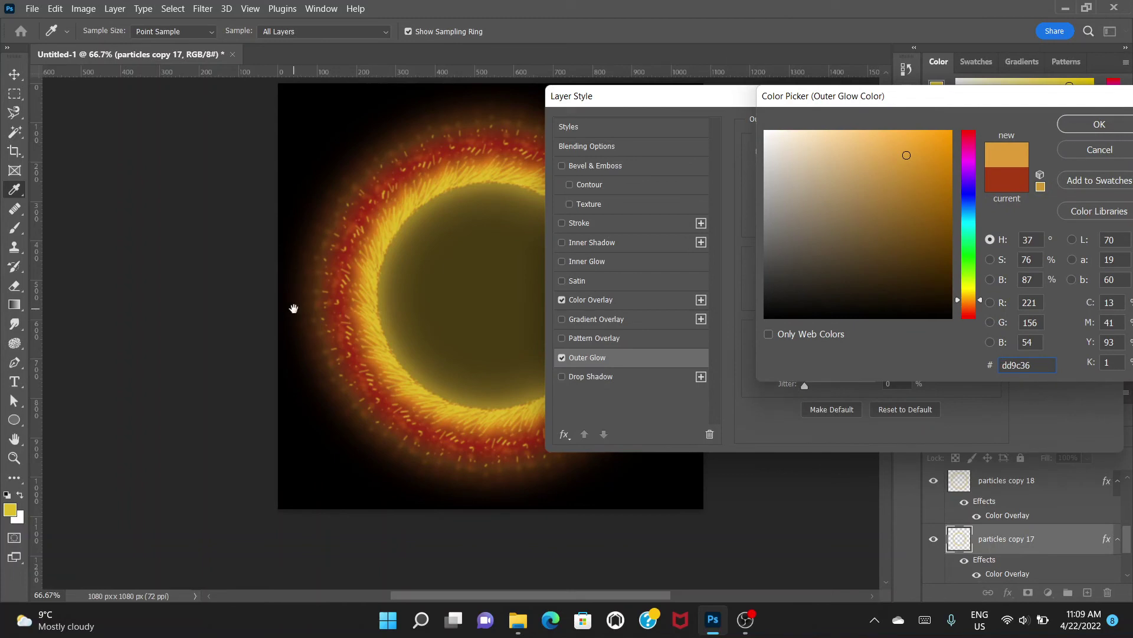
{"action": "left_click_drag", "start_coordinate": [296, 306], "coordinate": [165, 312]}
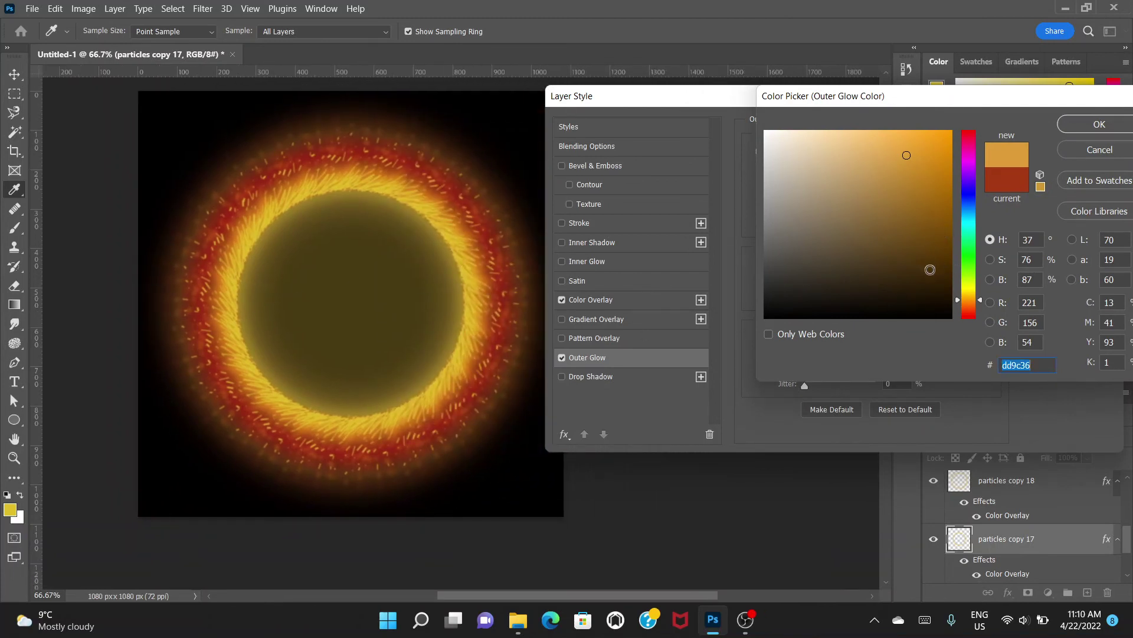
Set the Outer Glow colour of particles copy 17 to dark red (#a32c0c) and apply the layer style
{"action": "left_click", "coordinate": [969, 312]}
{"action": "left_click", "coordinate": [935, 170]}
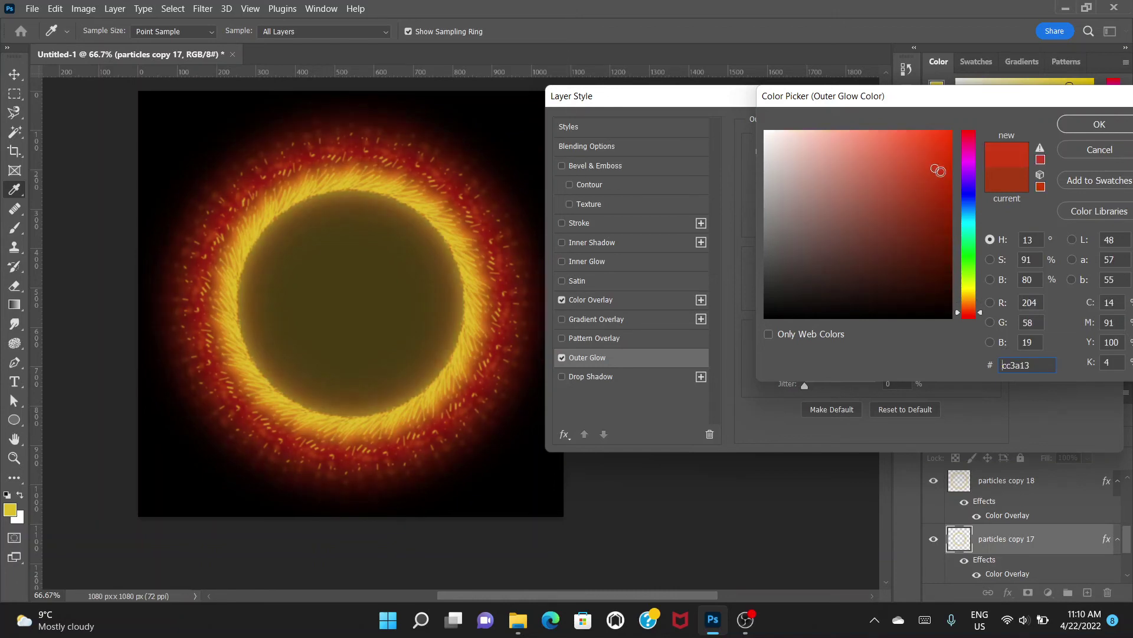
{"action": "left_click", "coordinate": [939, 186]}
{"action": "left_click", "coordinate": [939, 170]}
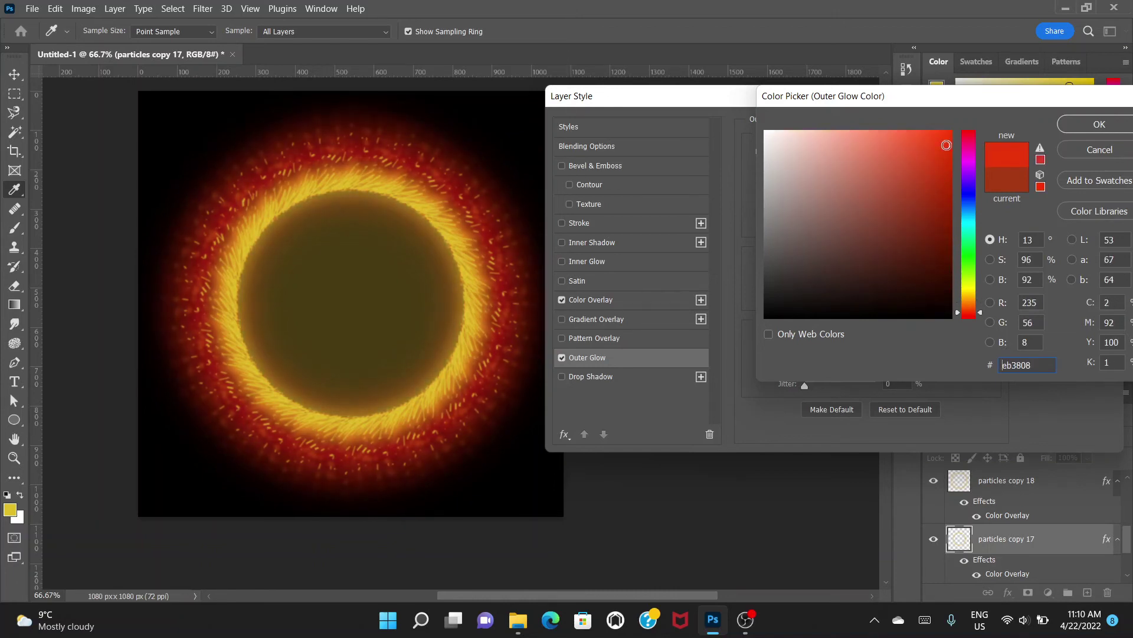
{"action": "left_click", "coordinate": [913, 170]}
{"action": "left_click", "coordinate": [922, 176]}
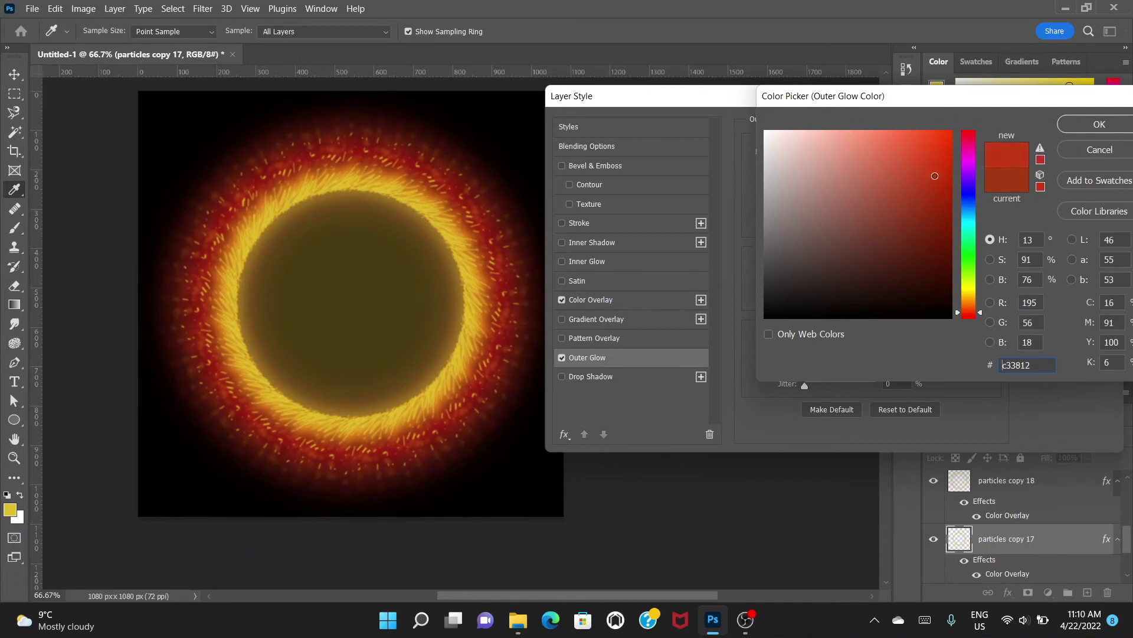
{"action": "left_click", "coordinate": [904, 190]}
{"action": "left_click", "coordinate": [914, 201]}
{"action": "left_click", "coordinate": [948, 178]}
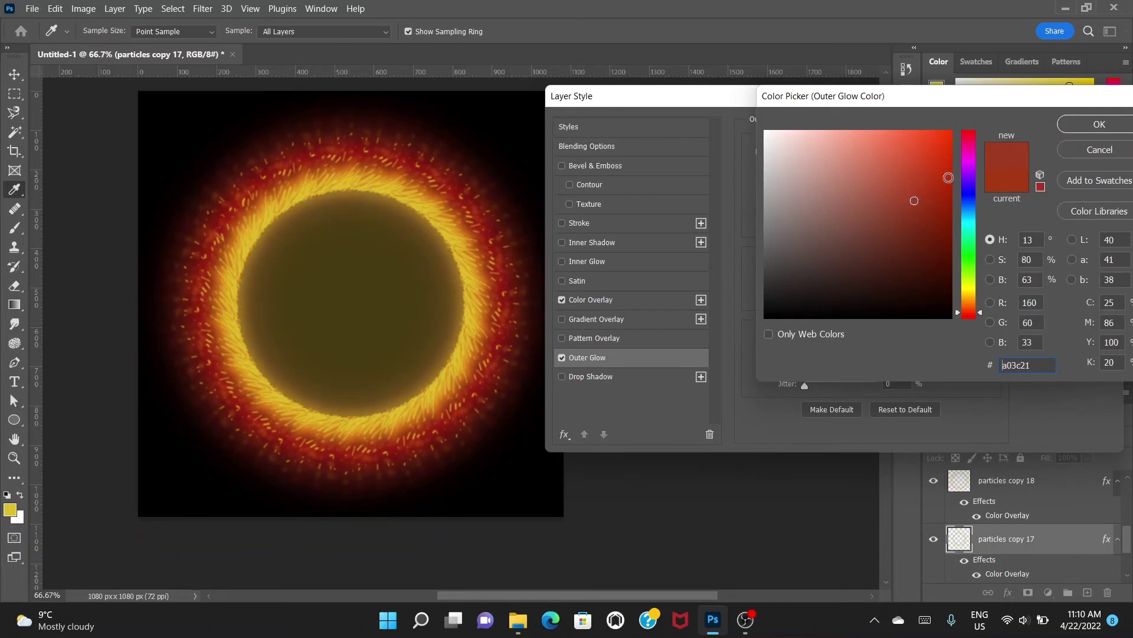
{"action": "left_click", "coordinate": [927, 182]}
{"action": "left_click", "coordinate": [930, 187]}
{"action": "left_click", "coordinate": [939, 198]}
{"action": "left_click", "coordinate": [1062, 132]}
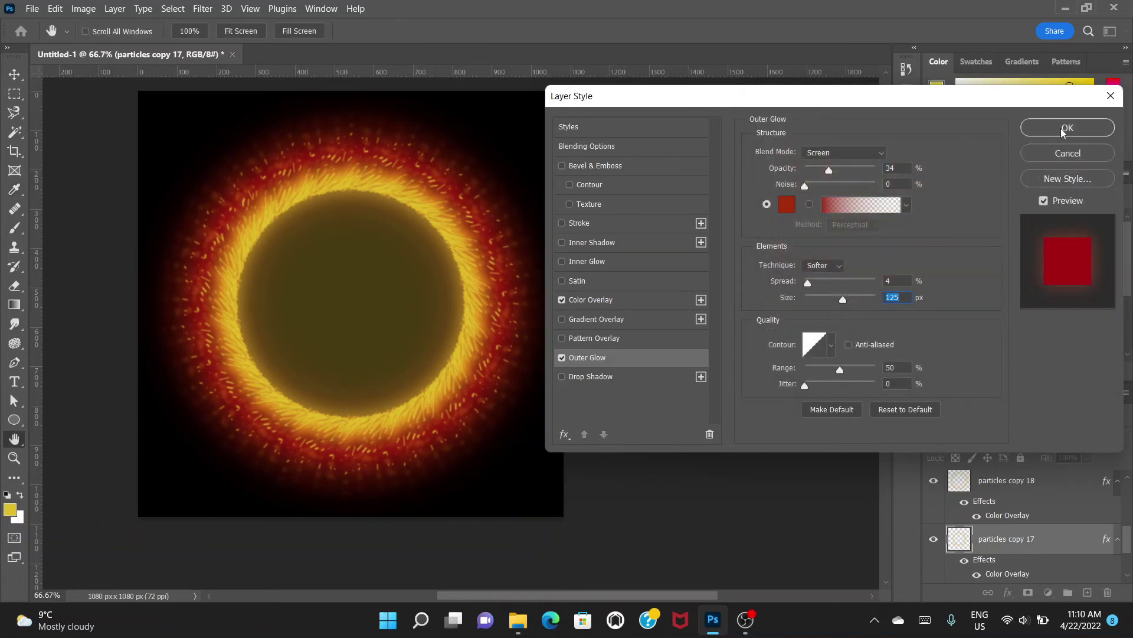
{"action": "left_click", "coordinate": [1062, 132]}
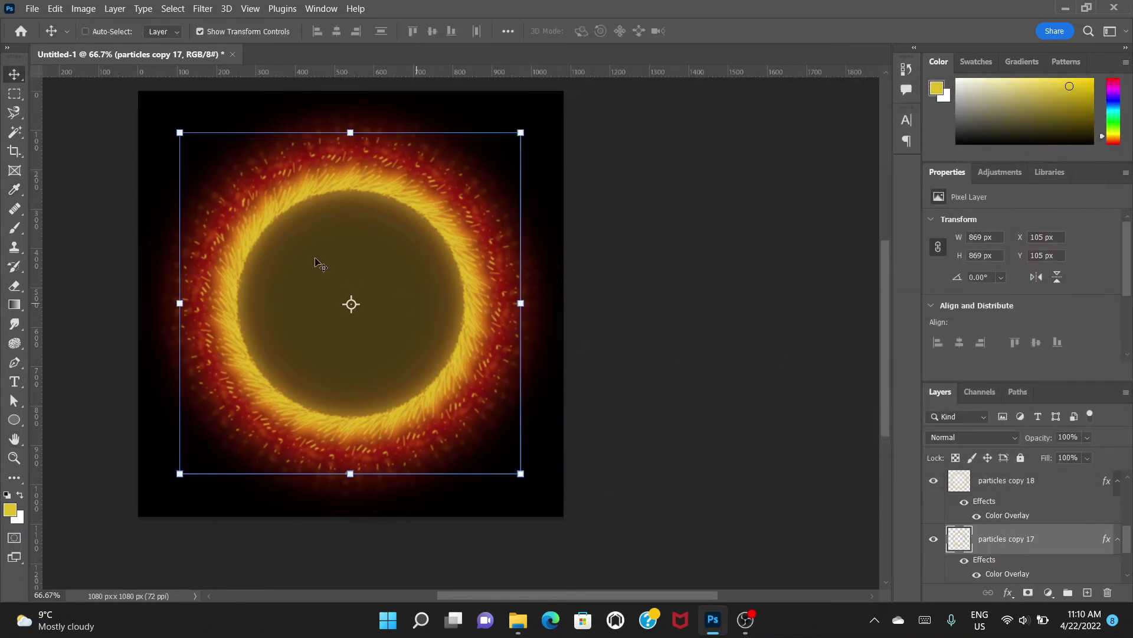
Delete the Ellipse 1 shape layer from inside the particle ring
{"action": "left_click", "coordinate": [19, 95]}
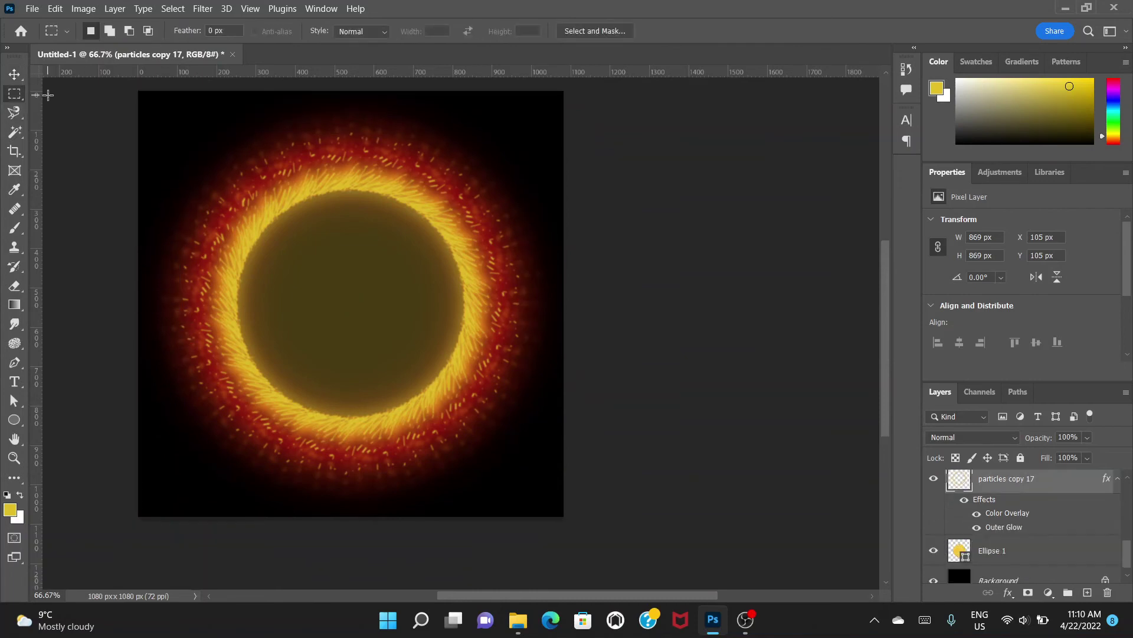
{"action": "scroll", "coordinate": [1049, 532], "scroll_direction": "down", "scroll_amount": 2}
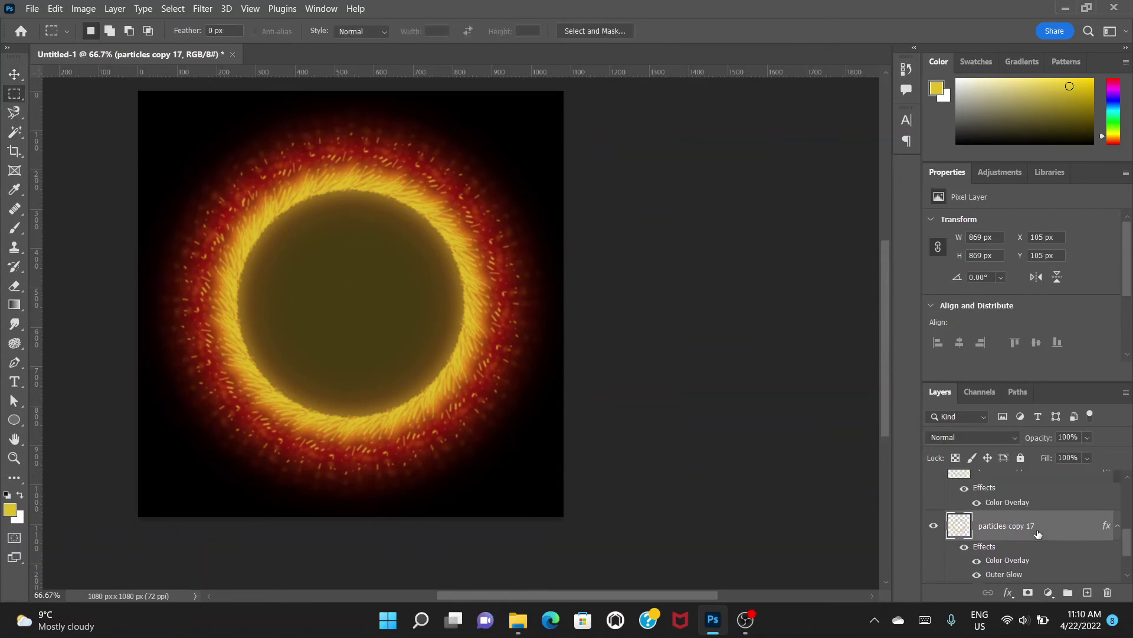
{"action": "left_click", "coordinate": [1032, 545]}
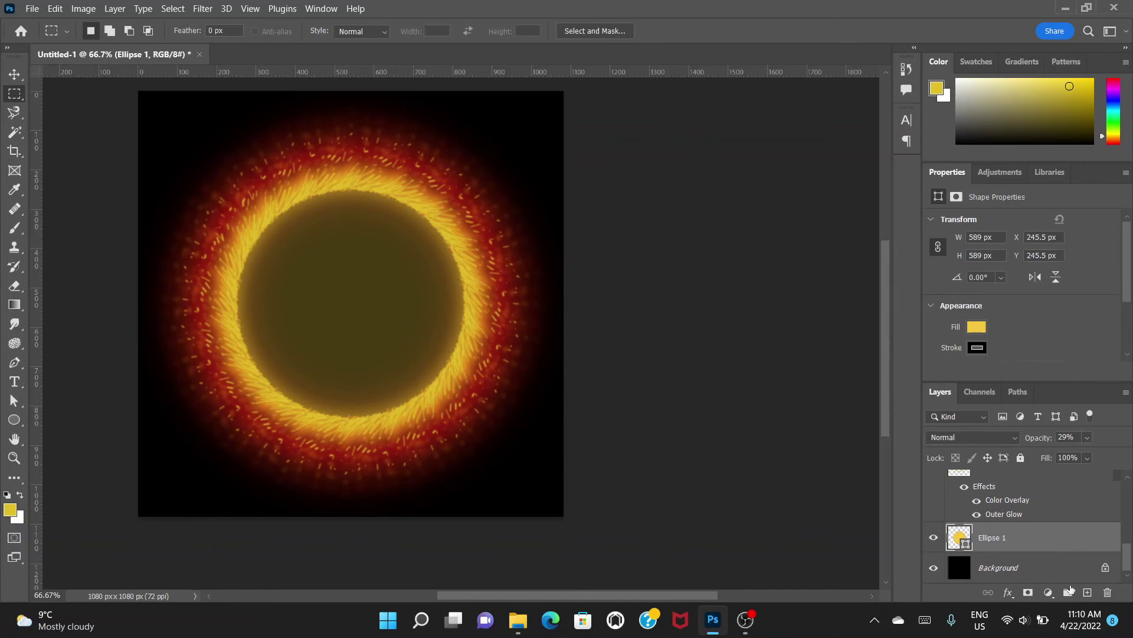
{"action": "left_click", "coordinate": [1108, 594]}
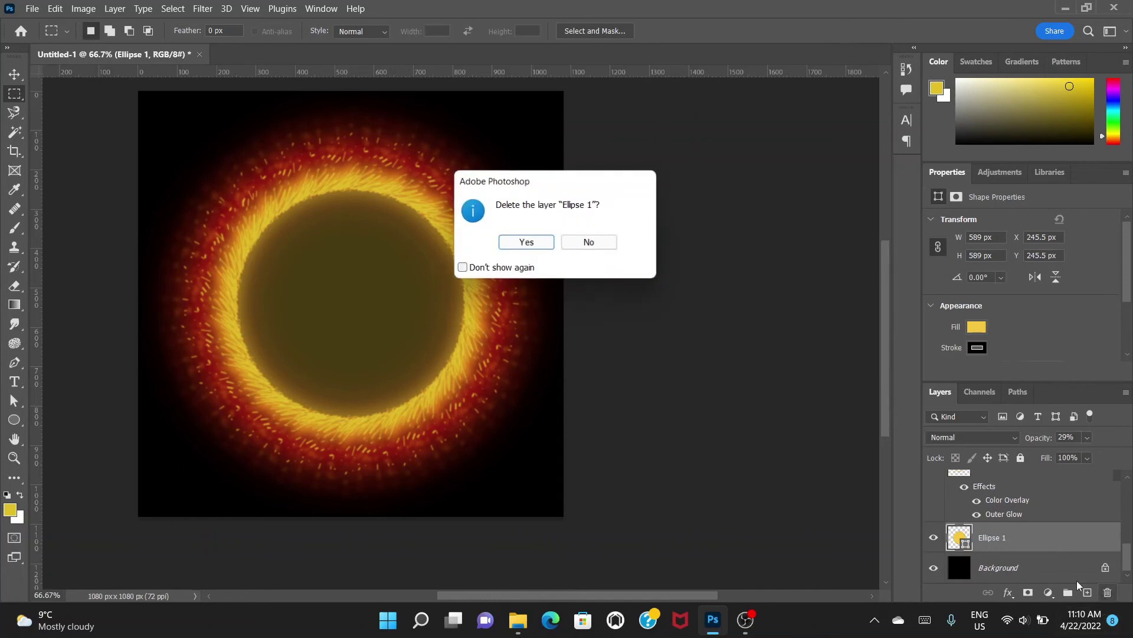
{"action": "left_click", "coordinate": [519, 242]}
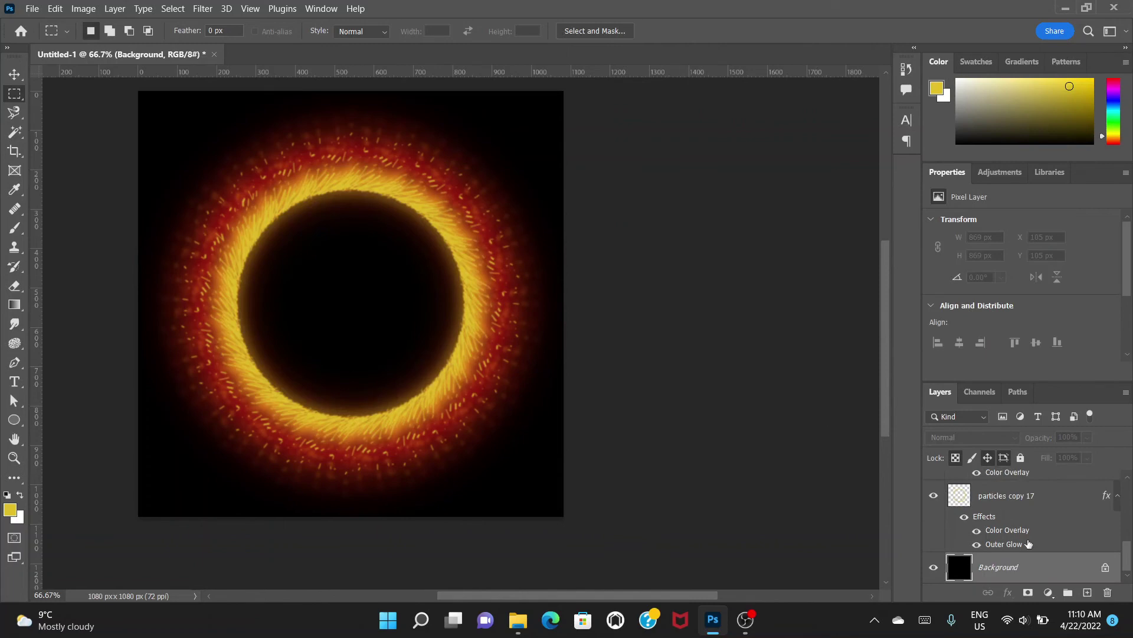
{"action": "scroll", "coordinate": [1014, 541], "scroll_direction": "up", "scroll_amount": 1}
{"action": "scroll", "coordinate": [1015, 541], "scroll_direction": "down", "scroll_amount": 1}
{"action": "left_click_drag", "start_coordinate": [498, 365], "coordinate": [662, 384]}
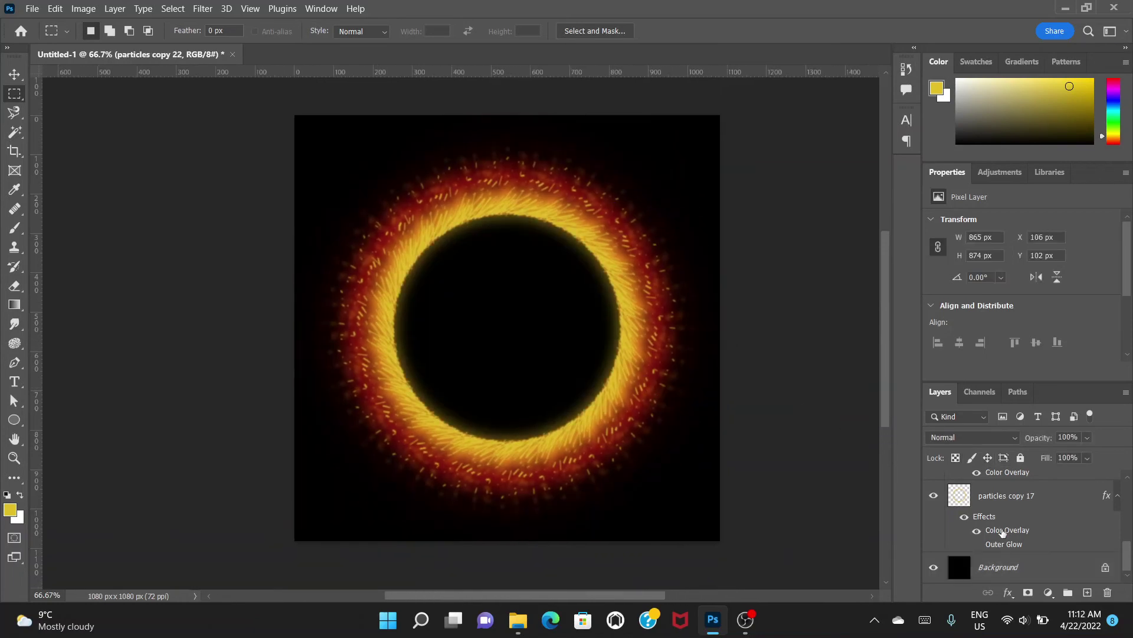
Add an Outer Glow layer style to the particles copy 21 layer
{"action": "scroll", "coordinate": [1015, 545], "scroll_direction": "up", "scroll_amount": 10}
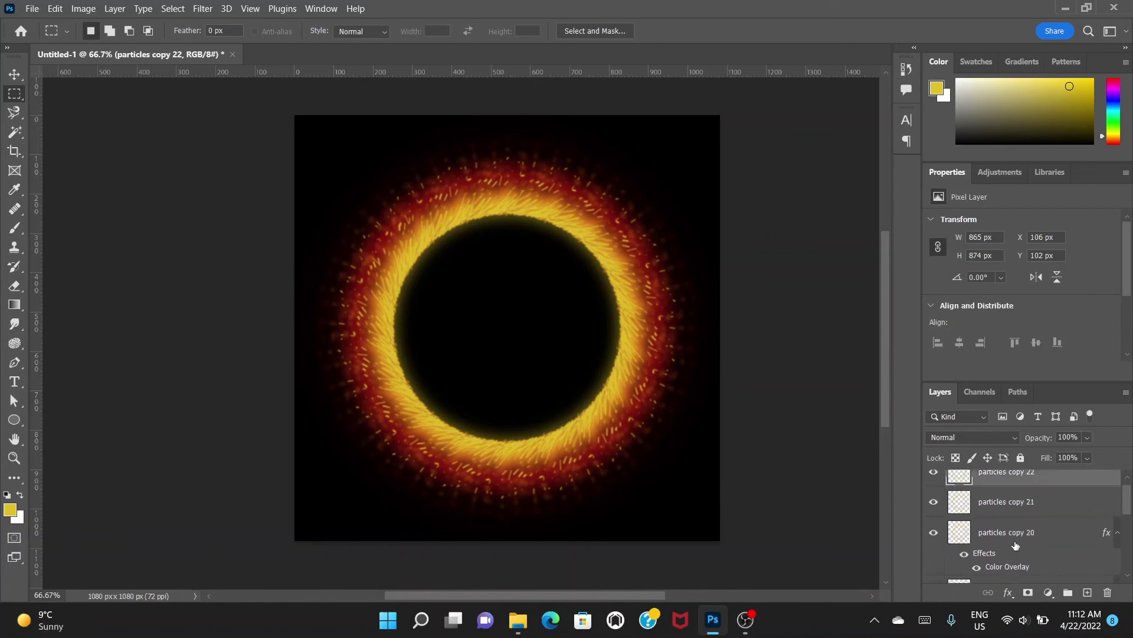
{"action": "left_click", "coordinate": [1061, 519]}
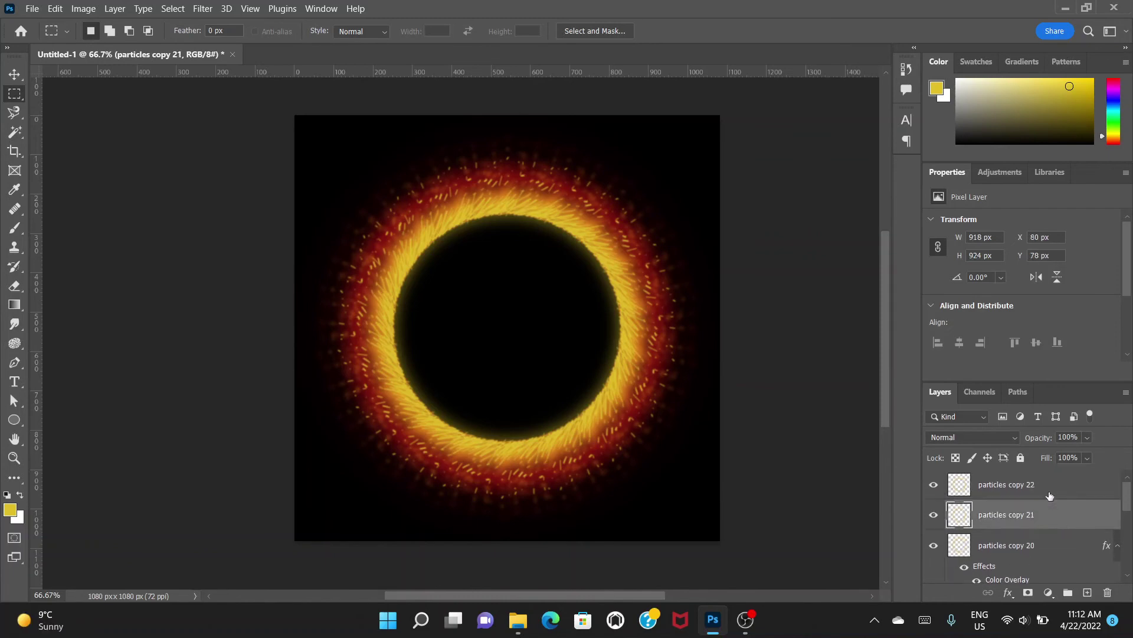
{"action": "double_click", "coordinate": [1062, 520]}
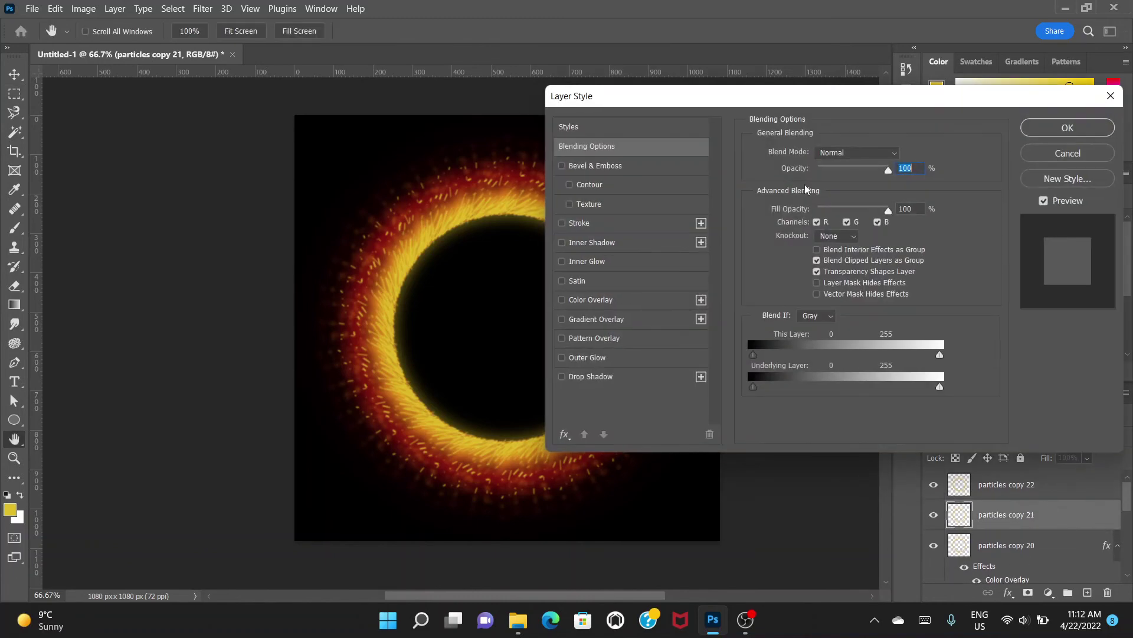
{"action": "left_click_drag", "start_coordinate": [844, 106], "coordinate": [1009, 98]}
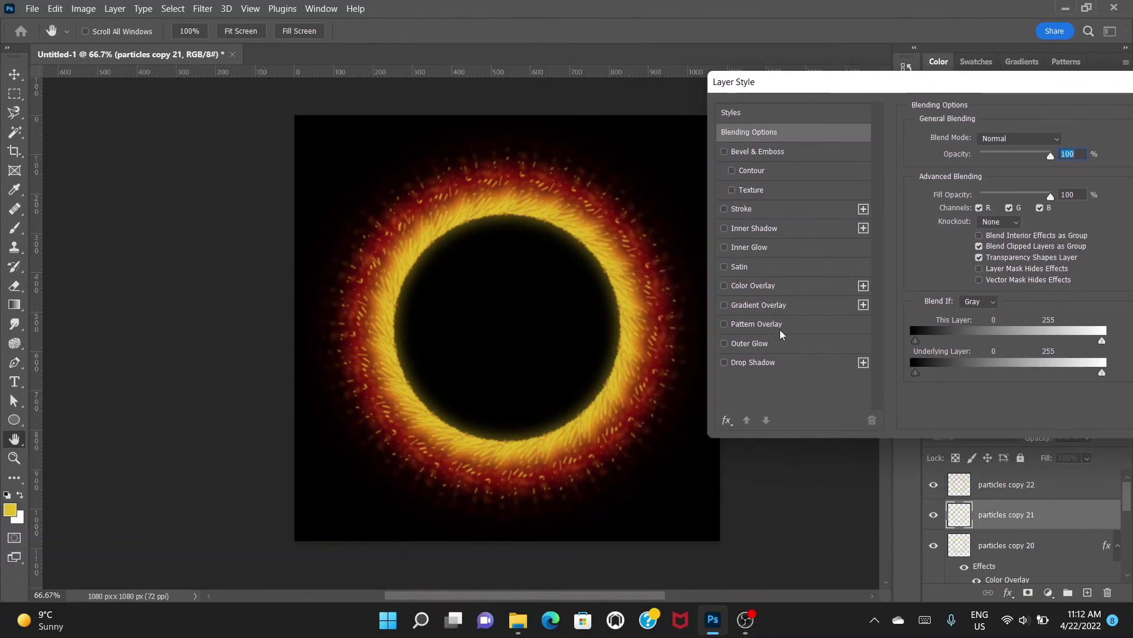
{"action": "left_click", "coordinate": [791, 347]}
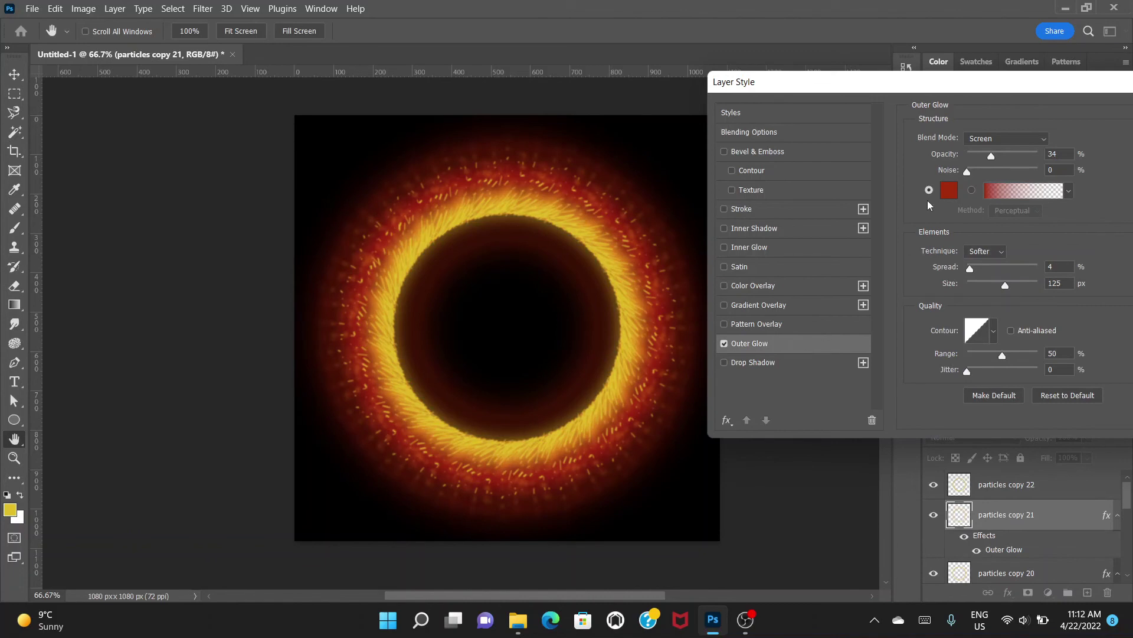
Try a golden yellow (#f5be18) as the Outer Glow colour of particles copy 21
{"action": "left_click", "coordinate": [949, 190]}
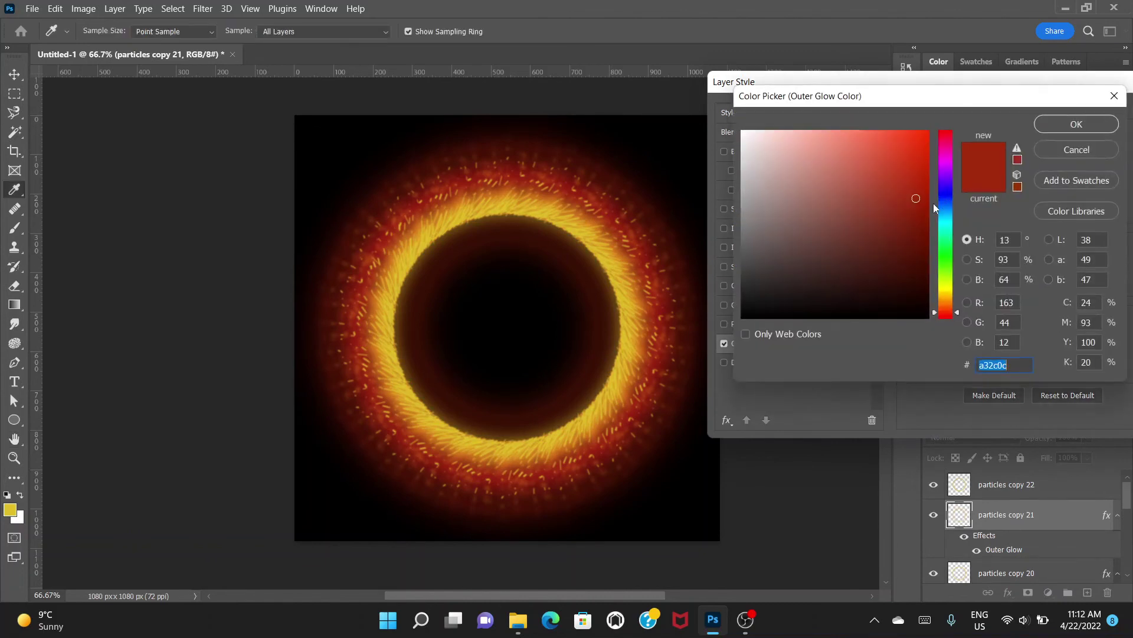
{"action": "left_click", "coordinate": [946, 307]}
{"action": "left_click_drag", "start_coordinate": [910, 219], "coordinate": [911, 137]}
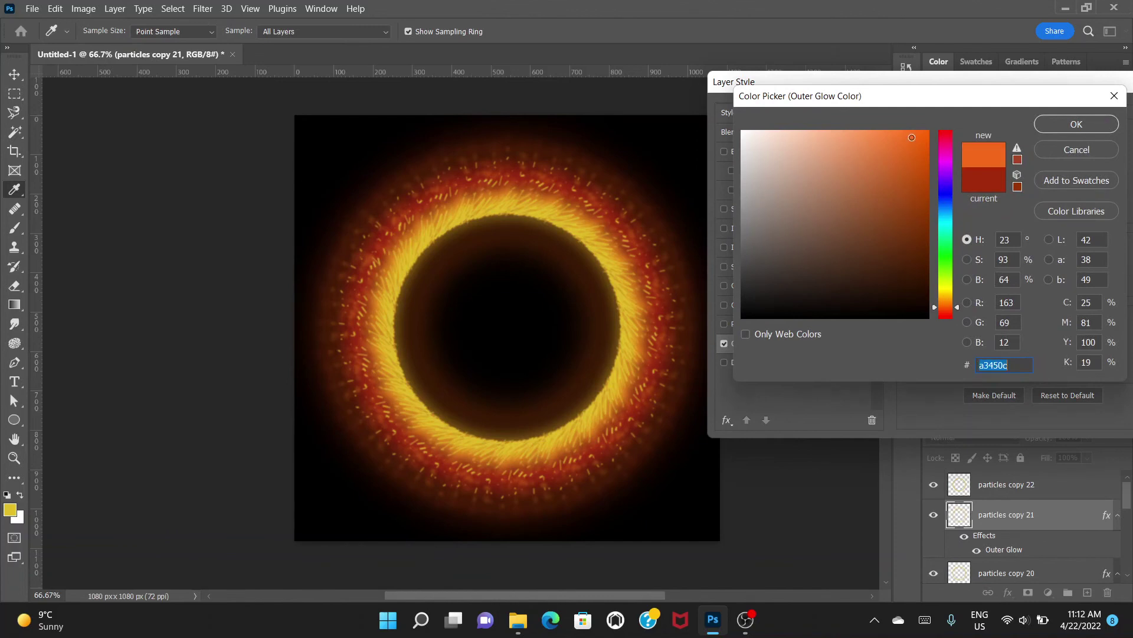
{"action": "left_click", "coordinate": [944, 295]}
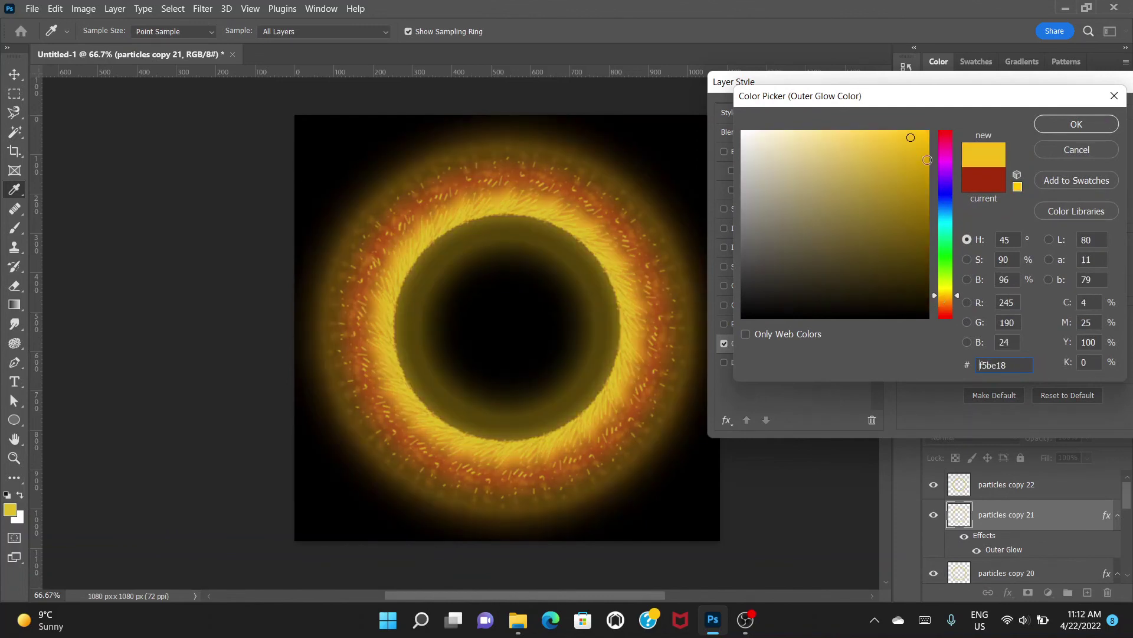
{"action": "left_click", "coordinate": [1075, 127]}
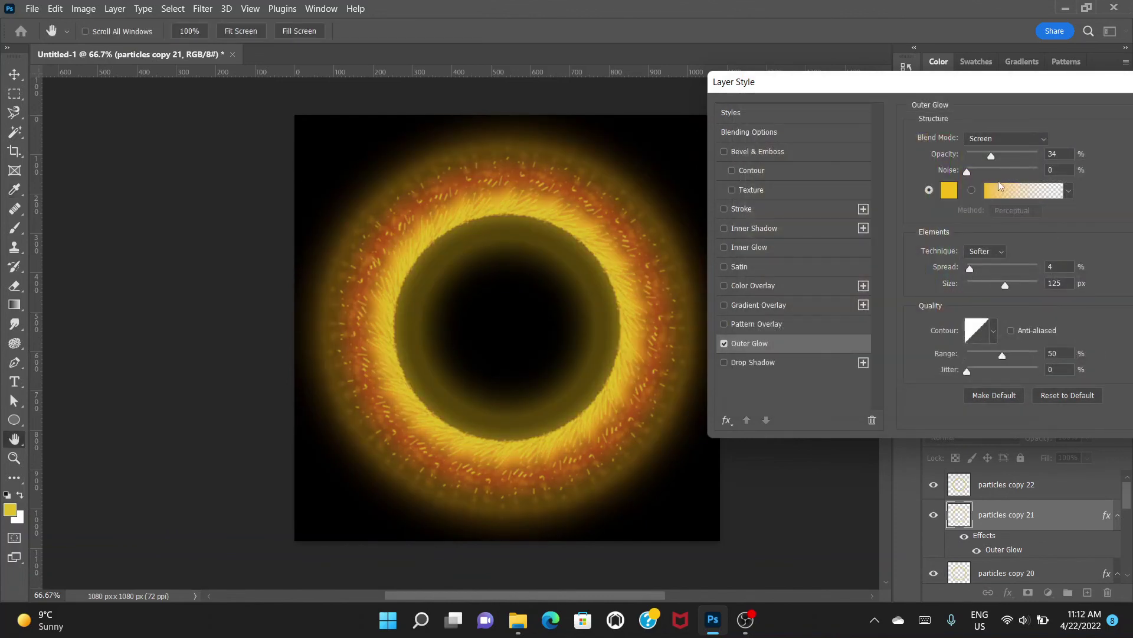
Try shrinking the Outer Glow of particles copy 21 to 1% spread and 21 px size, and discard the layer style
{"action": "left_click_drag", "start_coordinate": [1001, 288], "coordinate": [964, 275]}
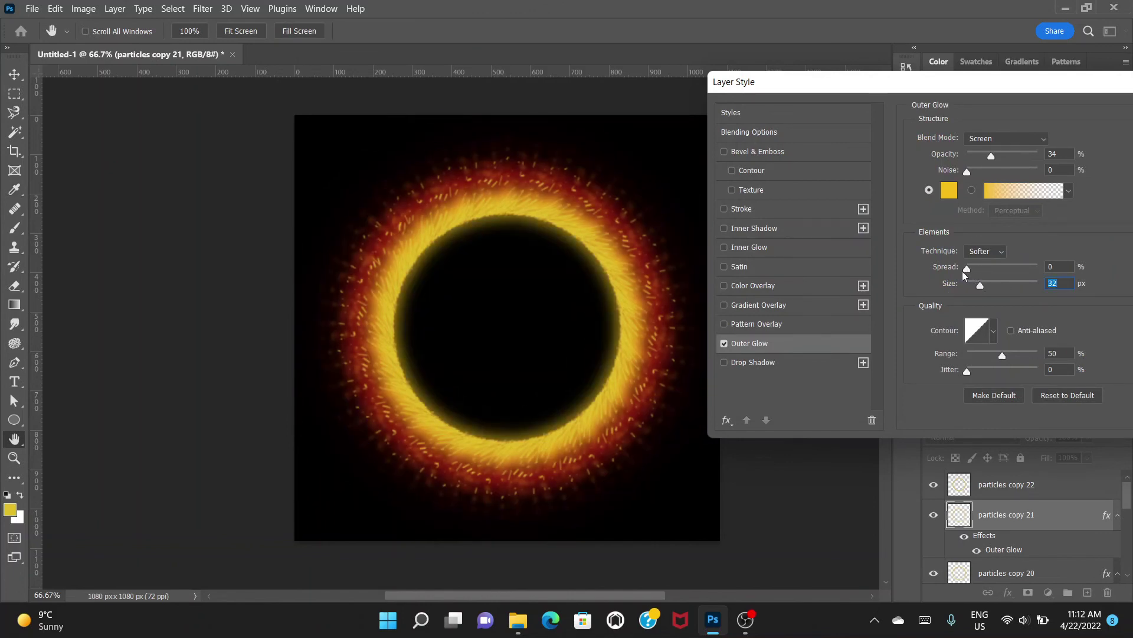
{"action": "left_click", "coordinate": [1050, 266]}
{"action": "key", "text": "Tab"}
{"action": "left_click_drag", "start_coordinate": [980, 285], "coordinate": [982, 292]}
{"action": "left_click_drag", "start_coordinate": [1015, 89], "coordinate": [805, 90]}
{"action": "left_click", "coordinate": [1018, 145]}
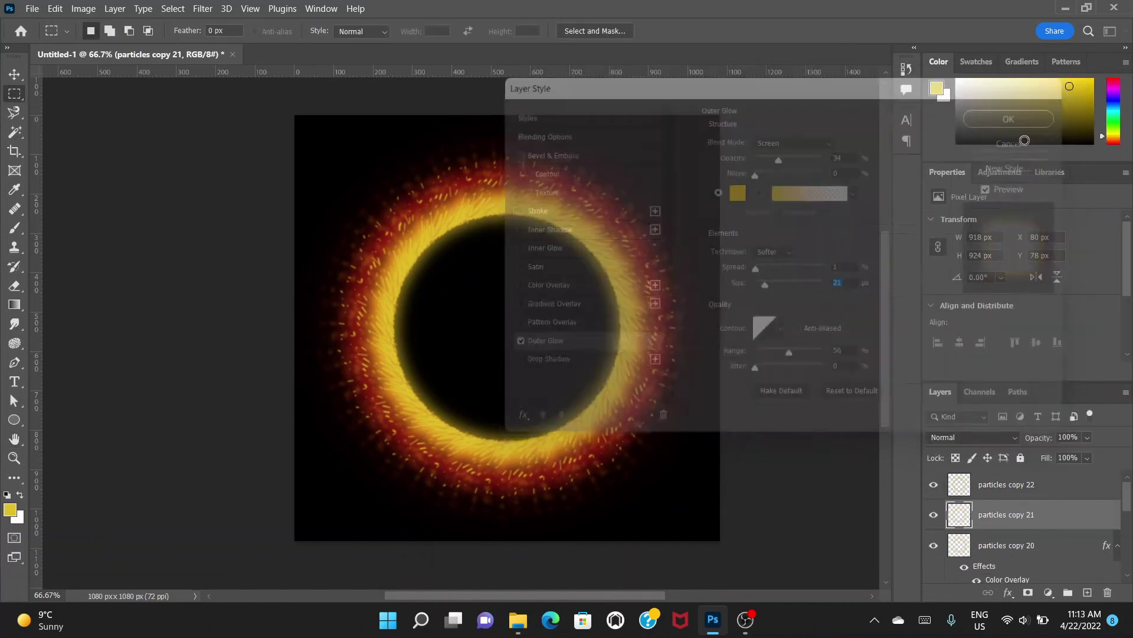
Scale the particles copy 21 layer down about its centre to about 816 × 822 px
{"action": "left_click", "coordinate": [15, 73]}
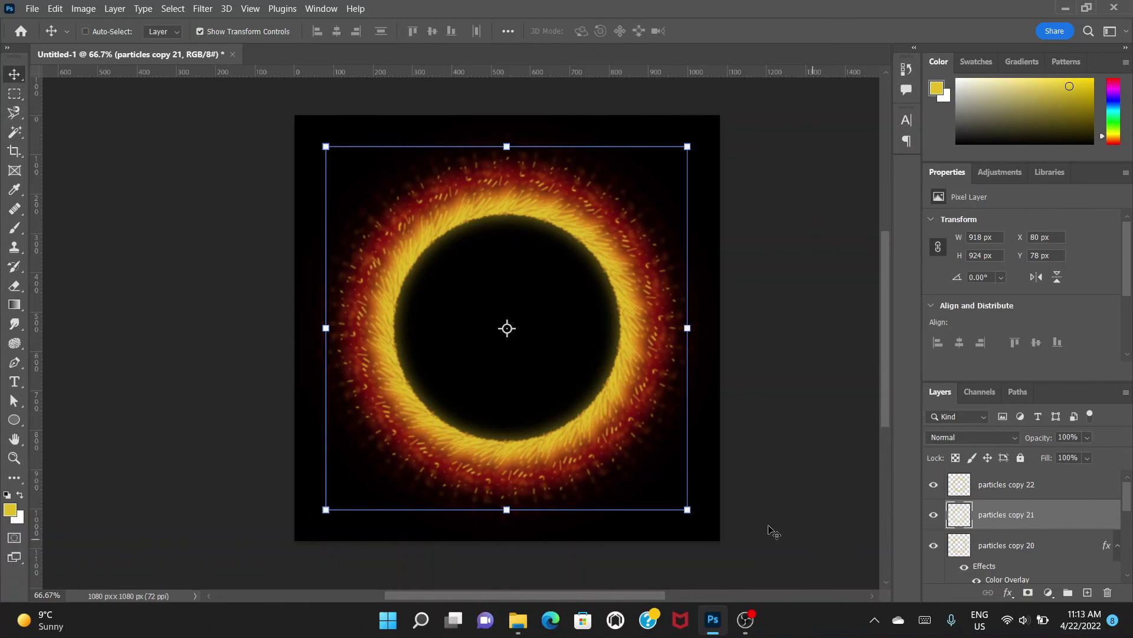
{"action": "left_click_drag", "start_coordinate": [687, 510], "coordinate": [667, 489]}
{"action": "left_click", "coordinate": [13, 93]}
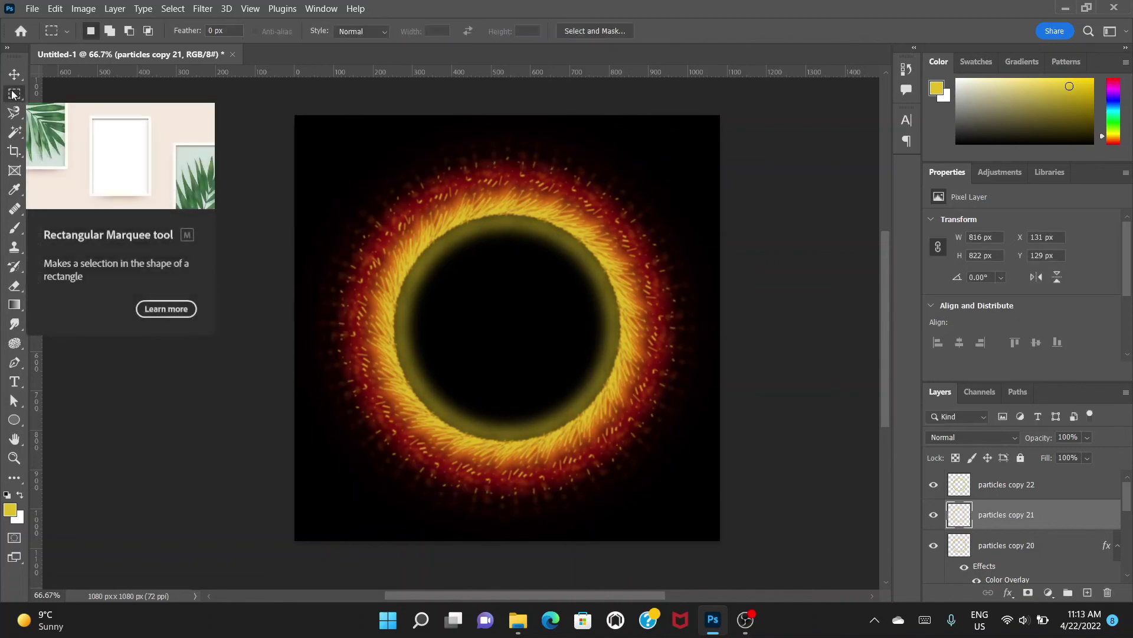
{"action": "left_click", "coordinate": [15, 74]}
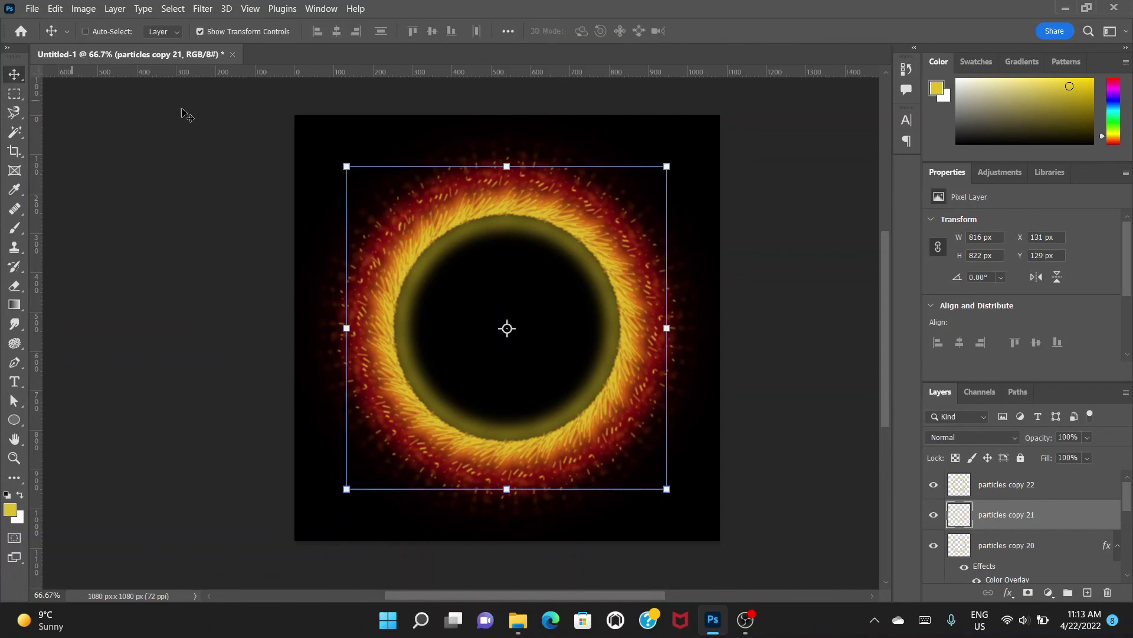
Apply a Gaussian Blur with a 33.2 px radius to the particles copy 21 layer
{"action": "left_click", "coordinate": [203, 8]}
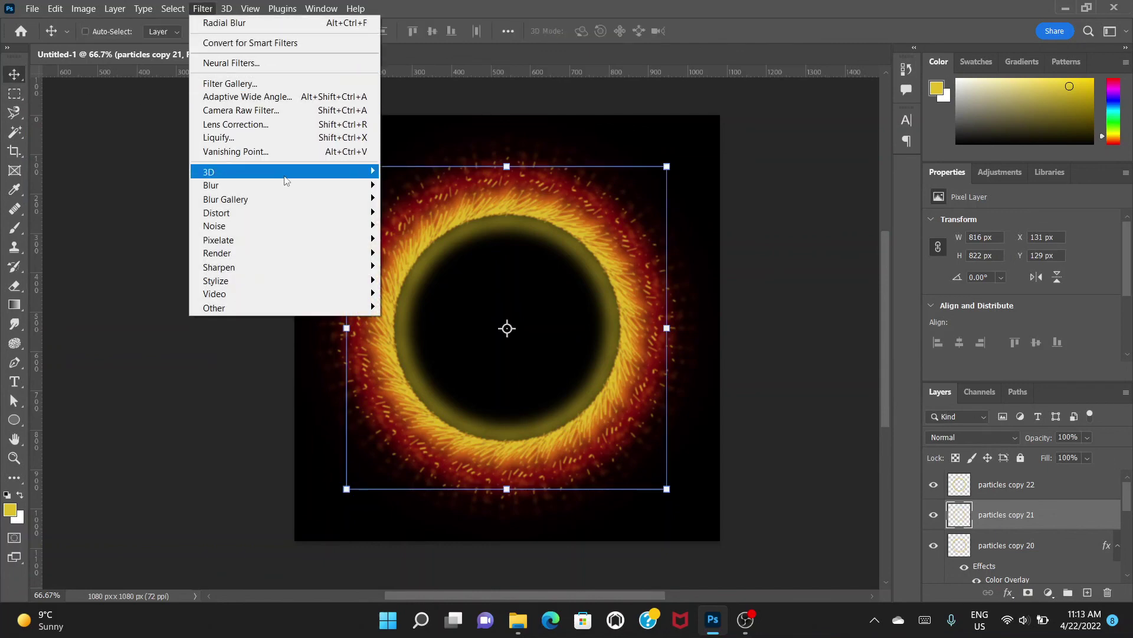
{"action": "mouse_move", "coordinate": [306, 193]}
{"action": "left_click", "coordinate": [413, 243]}
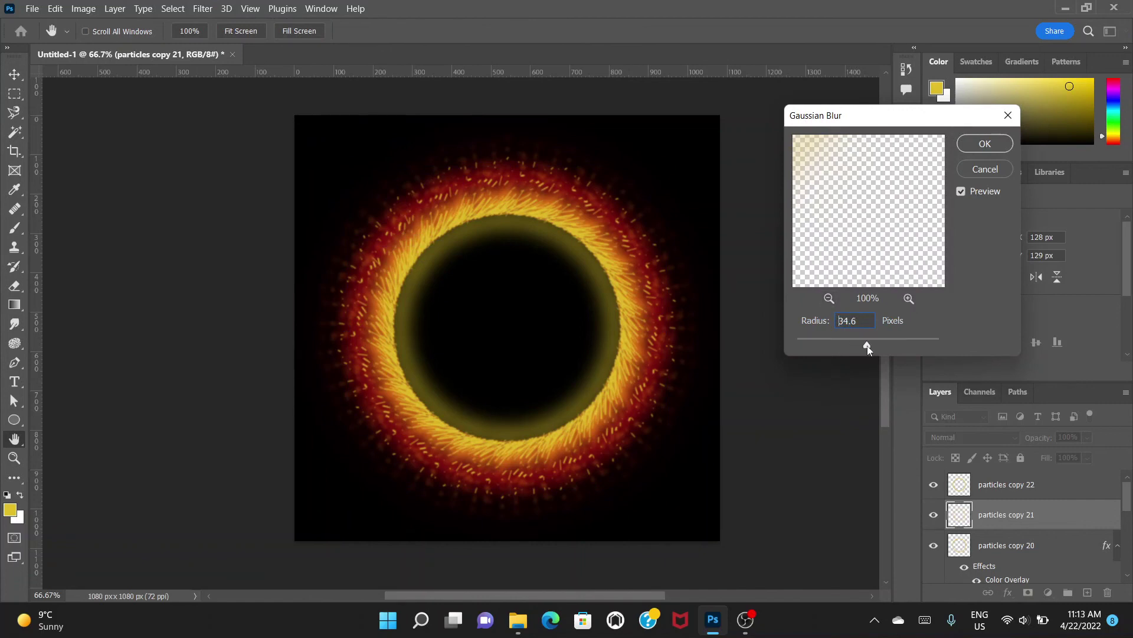
{"action": "left_click", "coordinate": [867, 346]}
{"action": "left_click", "coordinate": [862, 345]}
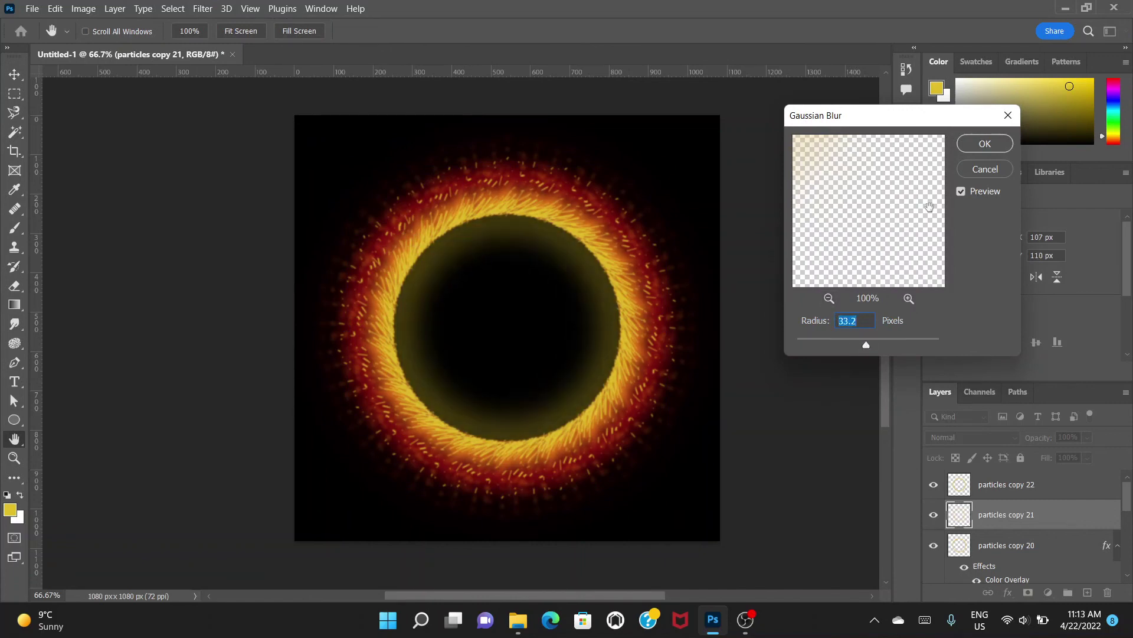
{"action": "left_click", "coordinate": [980, 142]}
{"action": "key", "text": "v"}
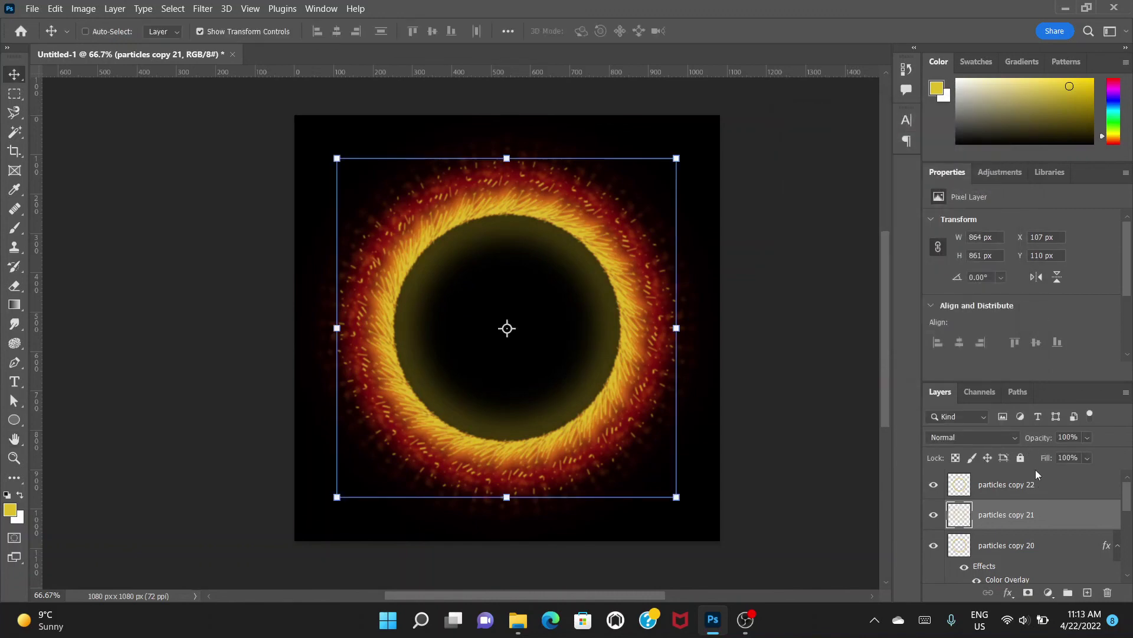
Add a Color Overlay layer style to the particles copy 21 layer
{"action": "double_click", "coordinate": [1065, 514]}
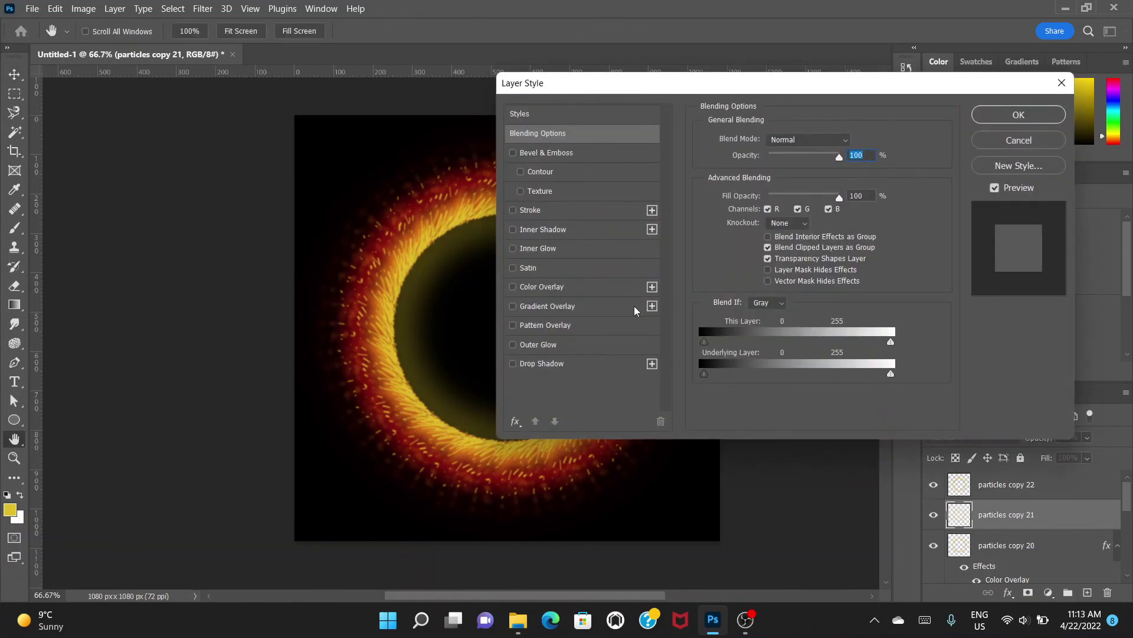
{"action": "left_click", "coordinate": [587, 287]}
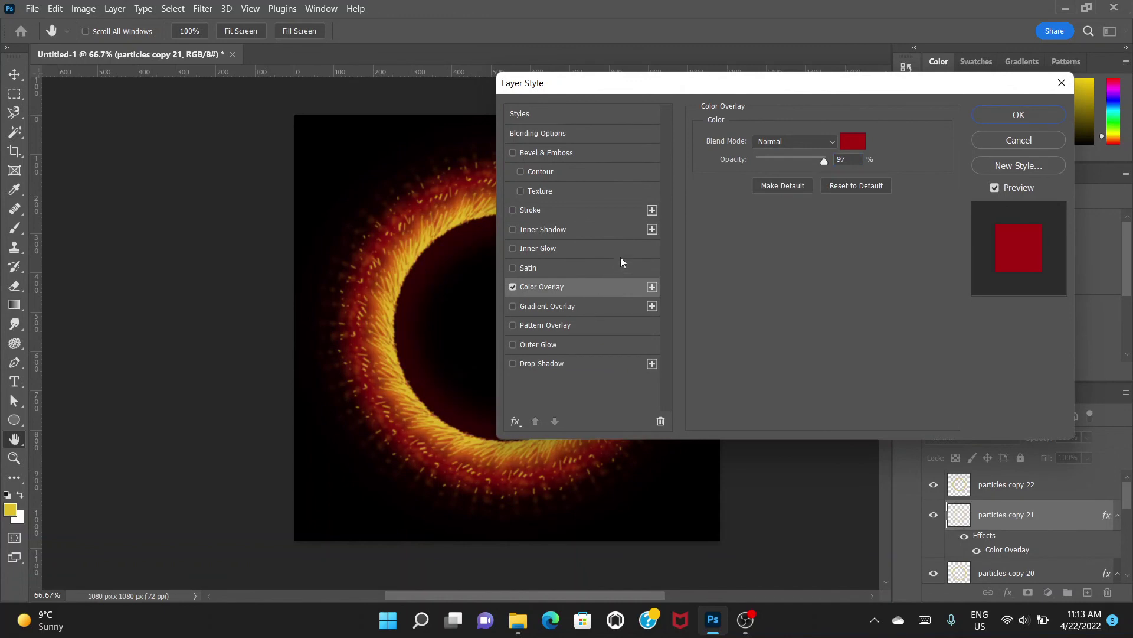
{"action": "left_click_drag", "start_coordinate": [699, 83], "coordinate": [804, 92]}
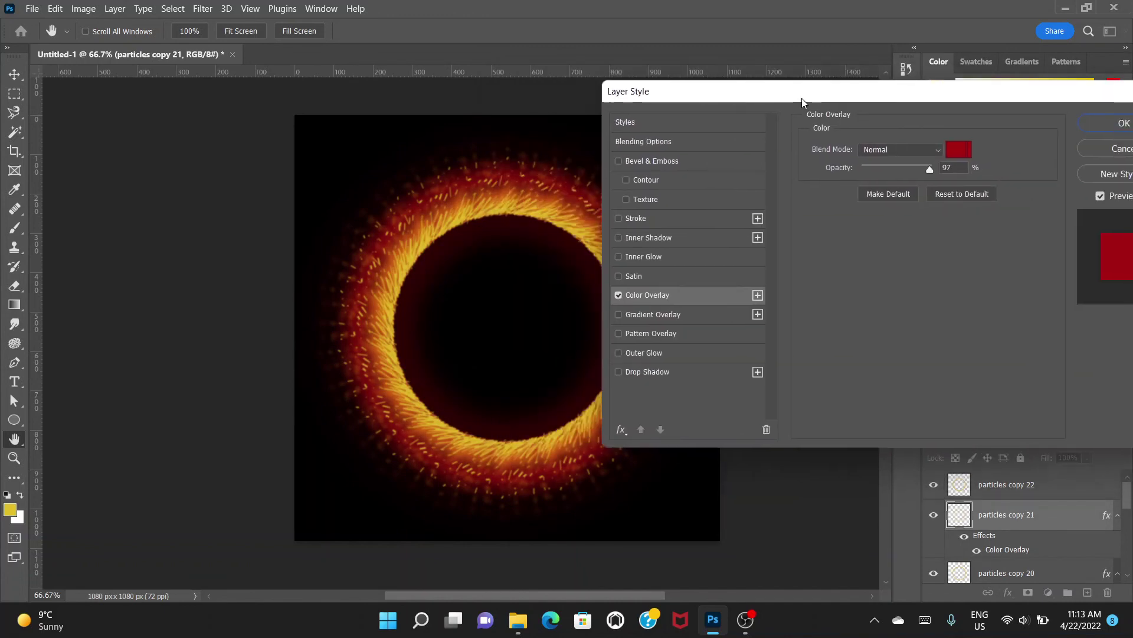
Set the Color Overlay colour of particles copy 21 to a burnt orange near #d05411 and apply the layer style
{"action": "left_click", "coordinate": [959, 149]}
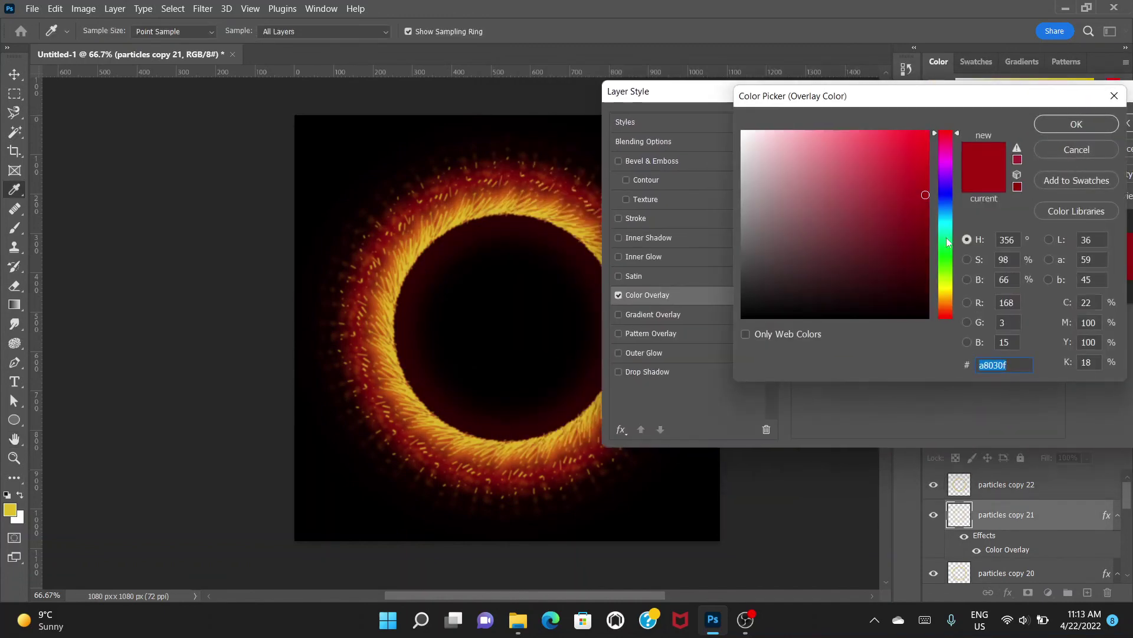
{"action": "left_click", "coordinate": [951, 304]}
{"action": "left_click", "coordinate": [916, 164]}
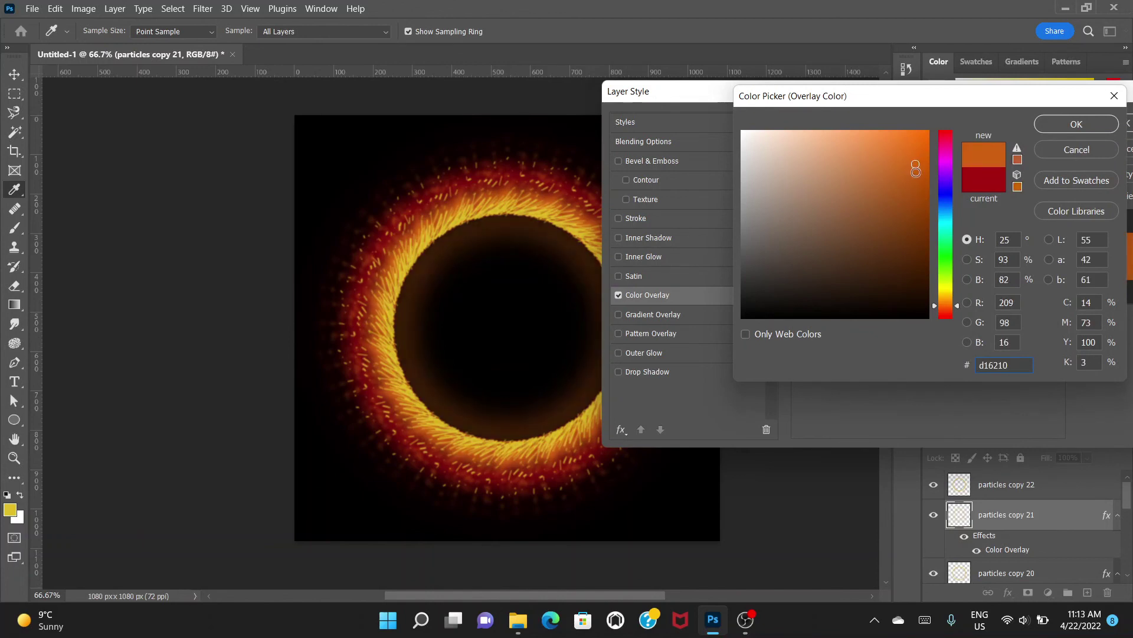
{"action": "mouse_move", "coordinate": [916, 182]}
{"action": "left_mouse_down"}
{"action": "mouse_move", "coordinate": [921, 155]}
{"action": "mouse_move", "coordinate": [916, 204]}
{"action": "mouse_move", "coordinate": [917, 187]}
{"action": "left_mouse_up"}
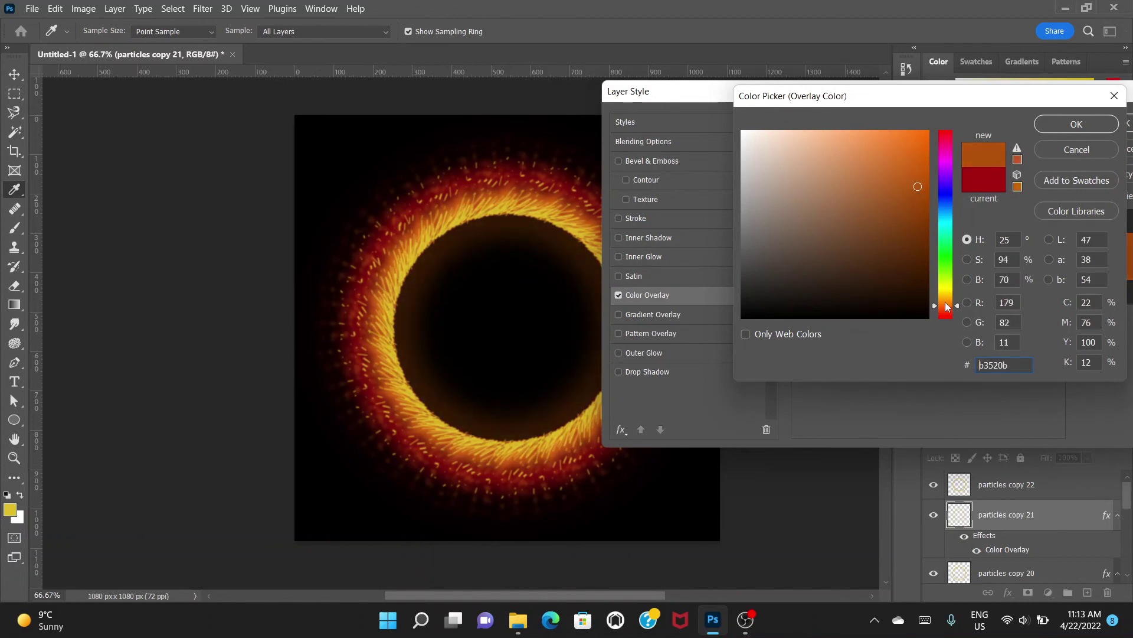
{"action": "left_click", "coordinate": [945, 306]}
{"action": "left_click", "coordinate": [946, 307]}
{"action": "left_click", "coordinate": [919, 191]}
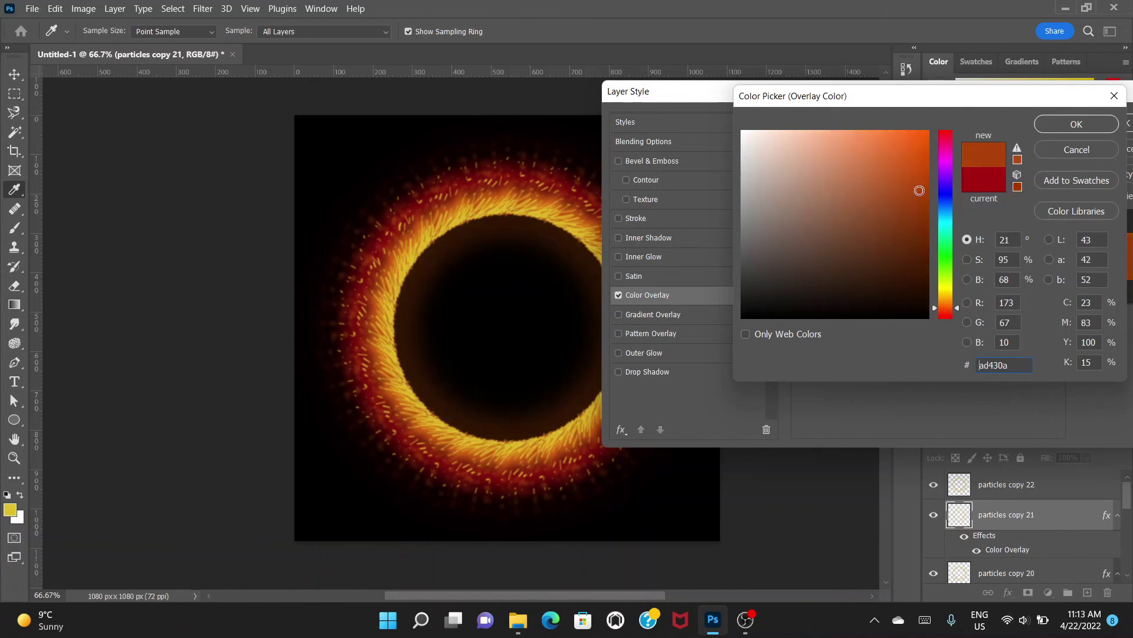
{"action": "left_click", "coordinate": [914, 165]}
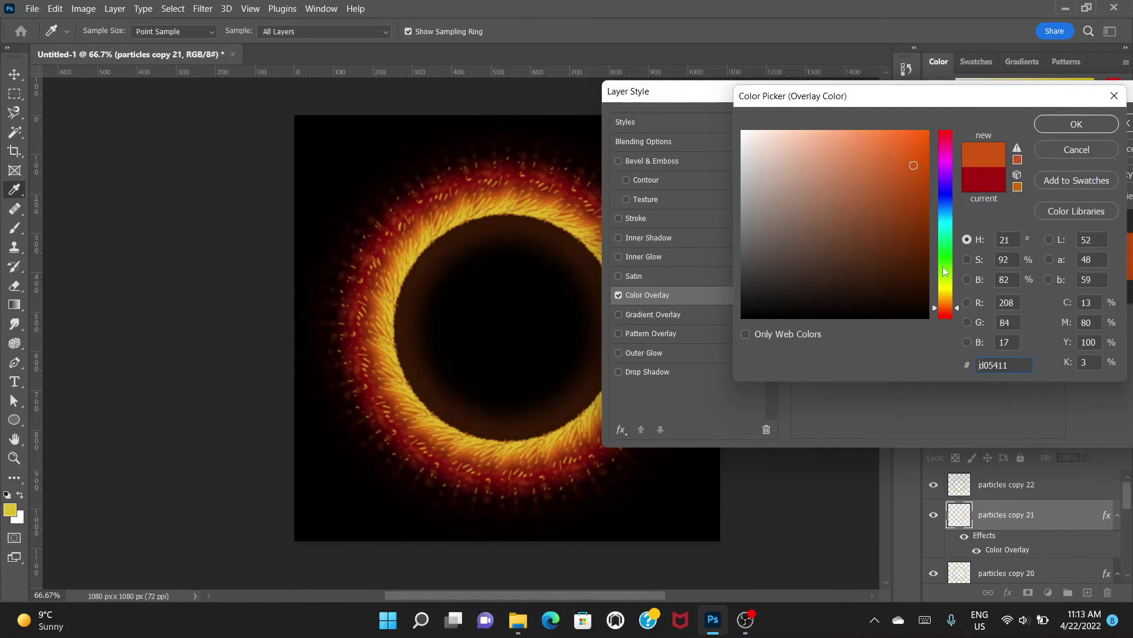
{"action": "left_click_drag", "start_coordinate": [947, 310], "coordinate": [947, 307]}
{"action": "left_click", "coordinate": [1076, 124]}
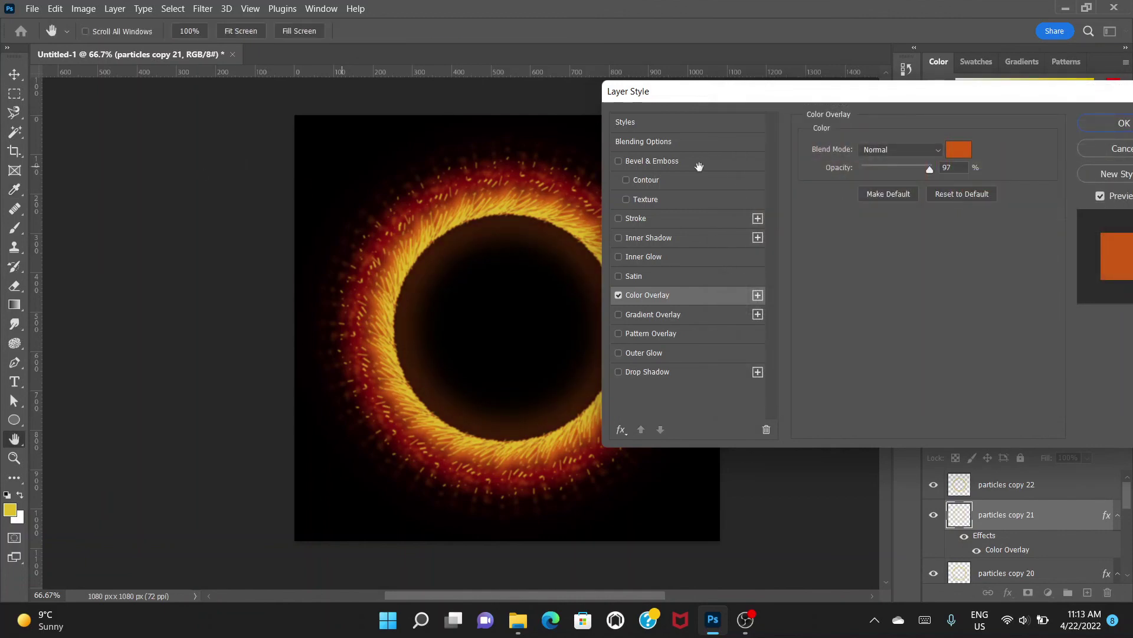
{"action": "left_click", "coordinate": [1104, 125]}
{"action": "left_click", "coordinate": [14, 94]}
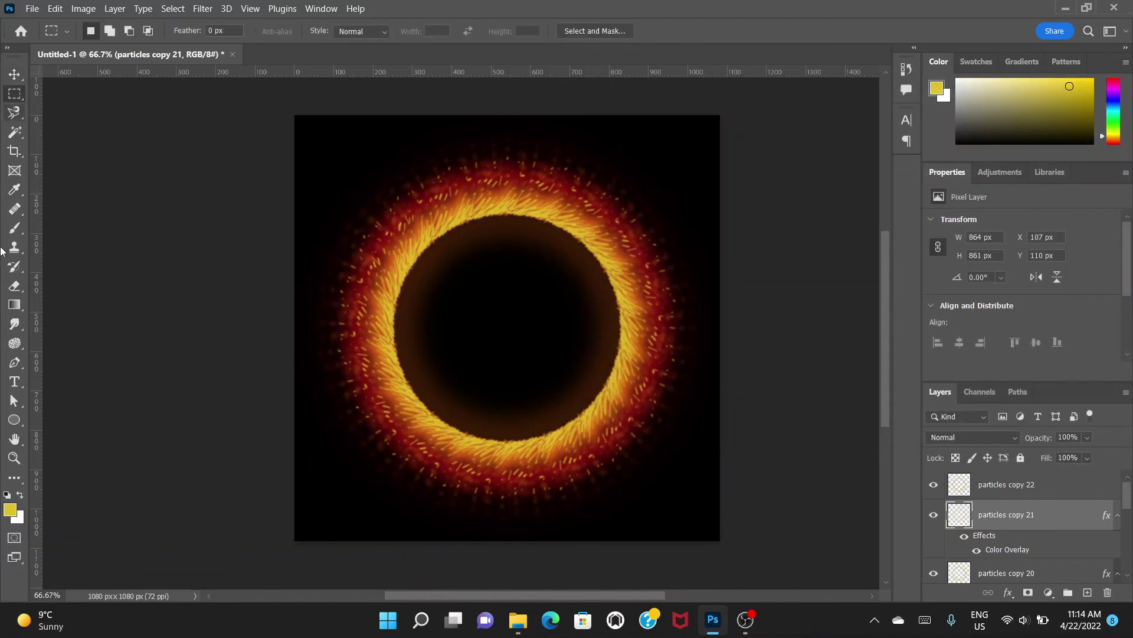